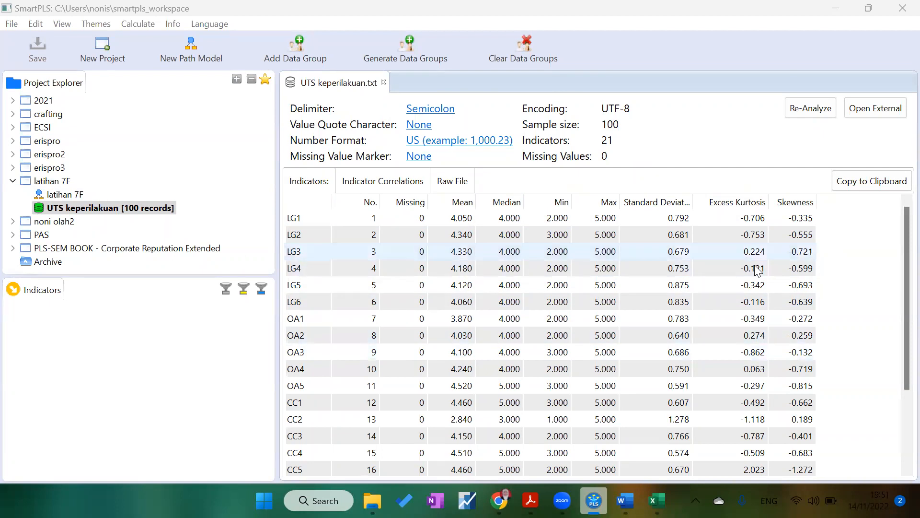
Step: Try to delete the 'latihan 7F' project from the workspace
{"action": "left_click", "coordinate": [13, 181]}
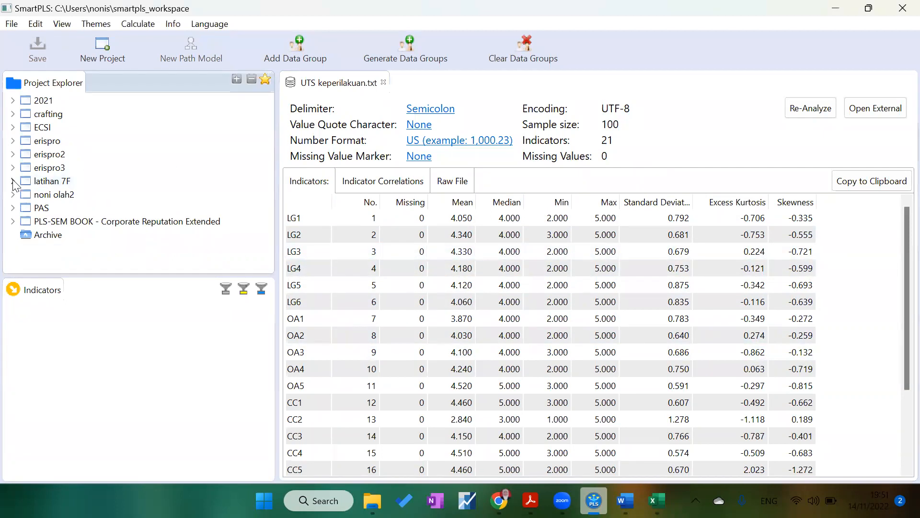
{"action": "right_click", "coordinate": [13, 181]}
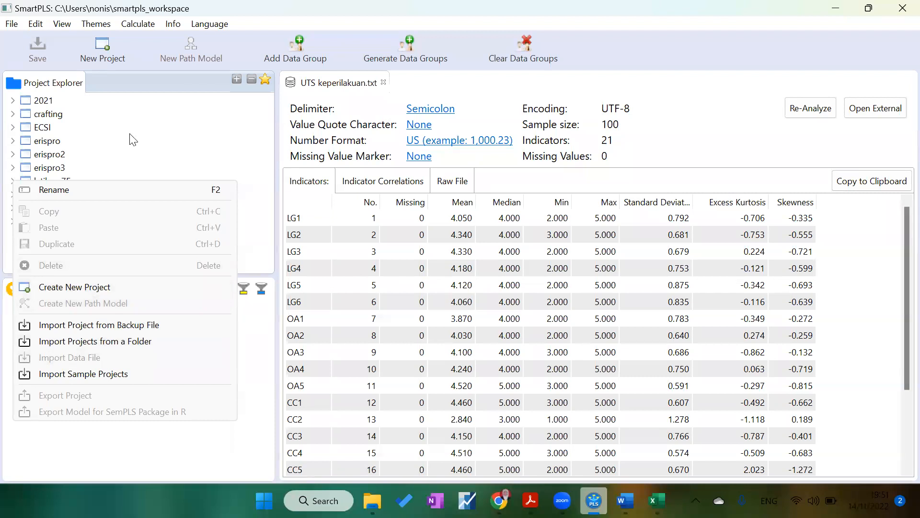
{"action": "left_click", "coordinate": [93, 174]}
{"action": "left_click", "coordinate": [26, 180]}
{"action": "right_click", "coordinate": [27, 181]}
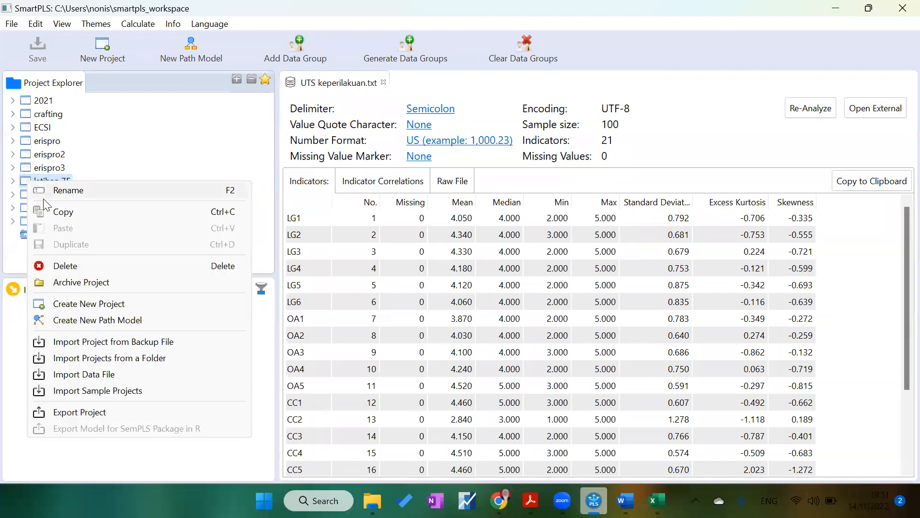
{"action": "left_click", "coordinate": [42, 266]}
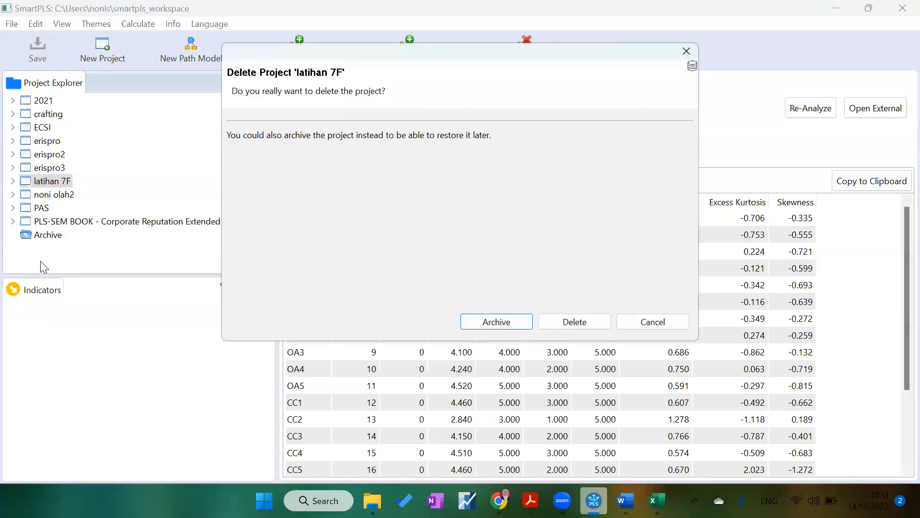
{"action": "left_click", "coordinate": [576, 324]}
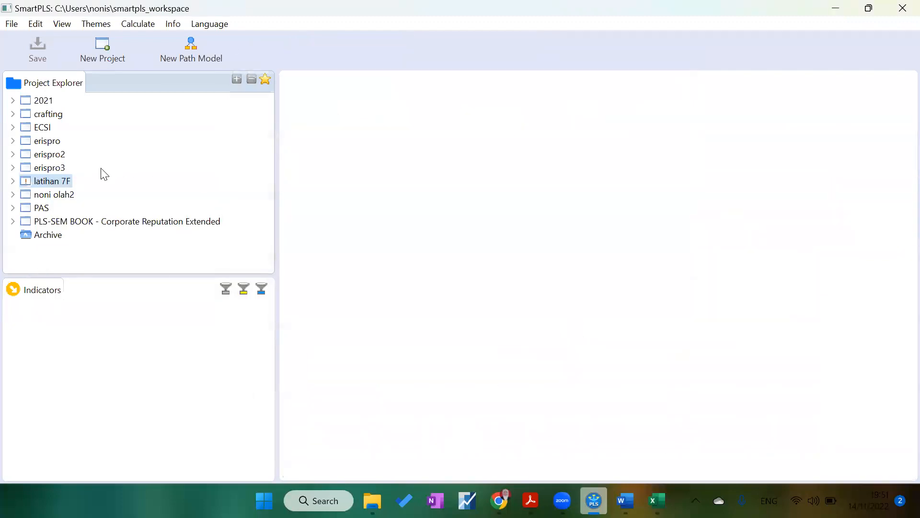
Step: Create a new project named latihan
{"action": "left_click", "coordinate": [100, 48]}
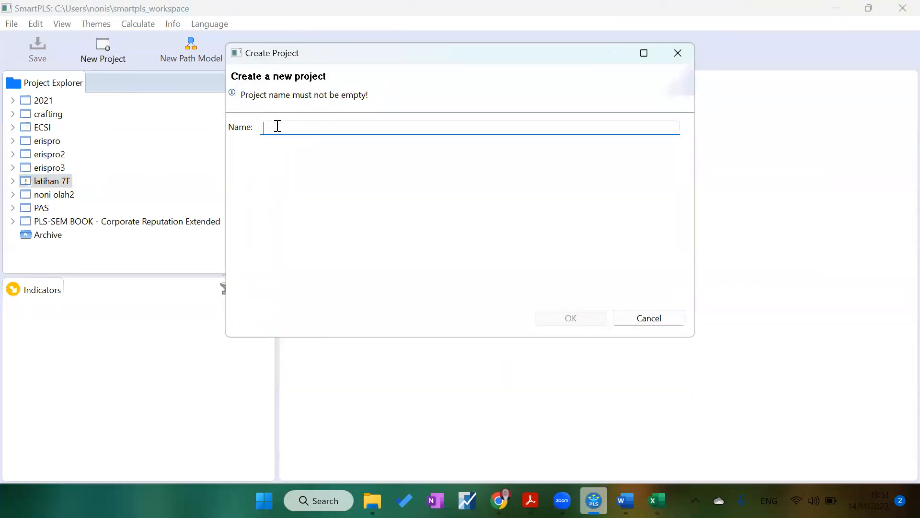
{"action": "type", "text": "latihan"}
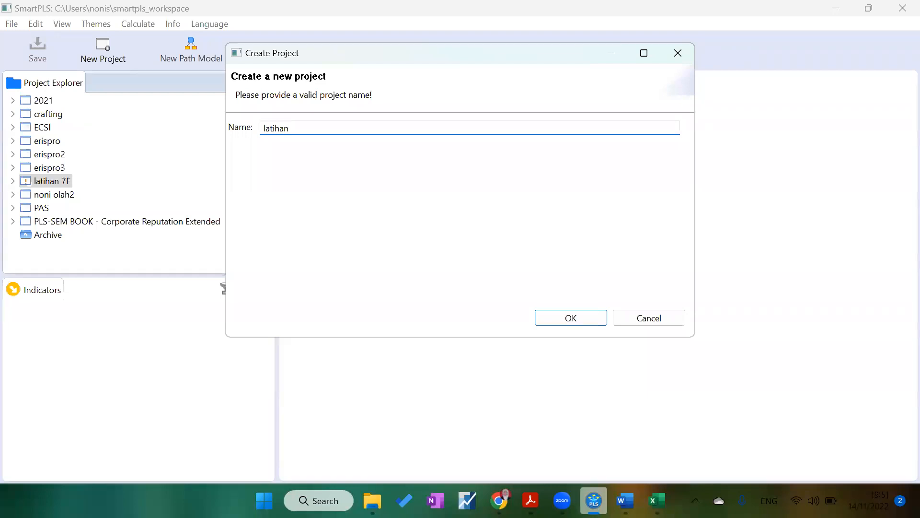
{"action": "left_click", "coordinate": [572, 319]}
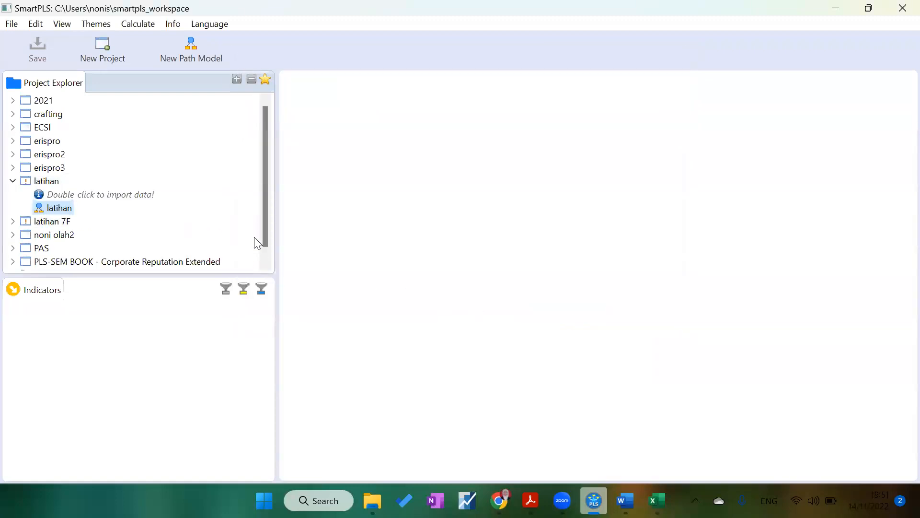
Step: Import the data file 'UTS keperilakuan' into the latihan project
{"action": "double_click", "coordinate": [110, 194]}
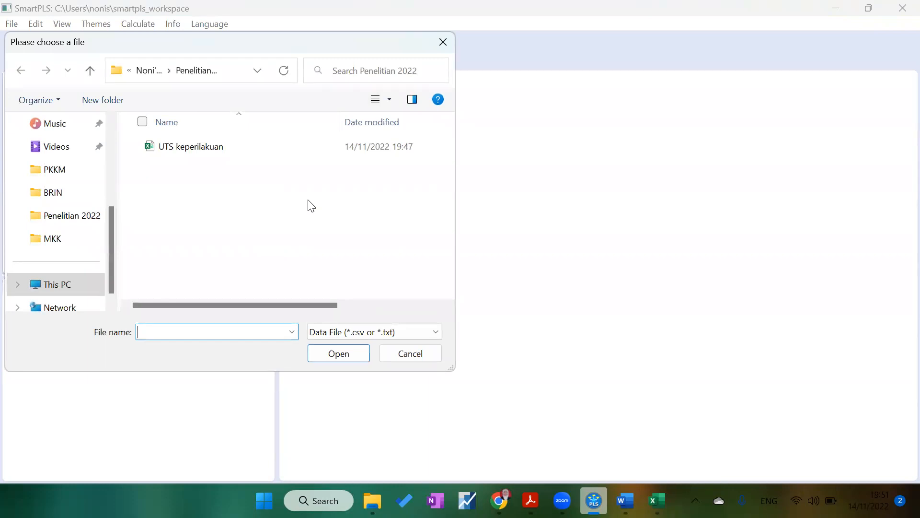
{"action": "left_click", "coordinate": [175, 151]}
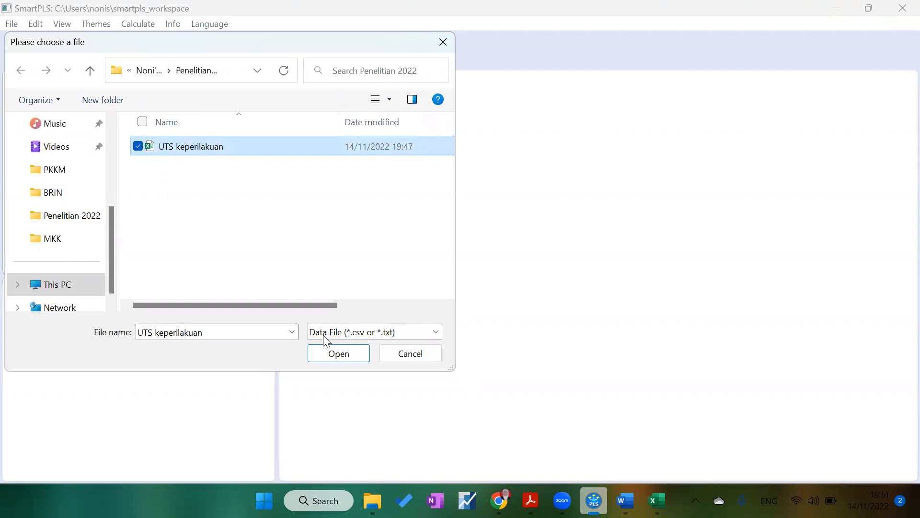
{"action": "left_click", "coordinate": [338, 358]}
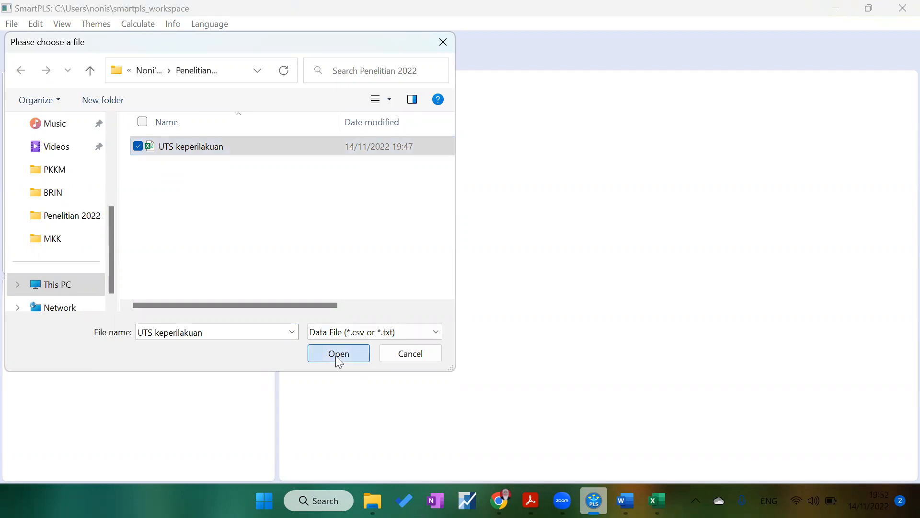
{"action": "left_click", "coordinate": [577, 324]}
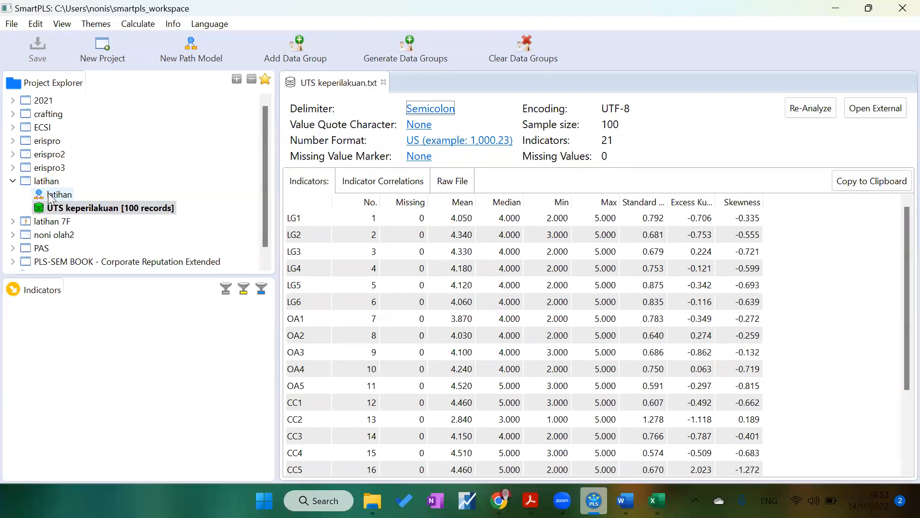
Step: Open the latihan path model and narrow the project explorer to enlarge the modelling canvas
{"action": "left_click", "coordinate": [51, 196]}
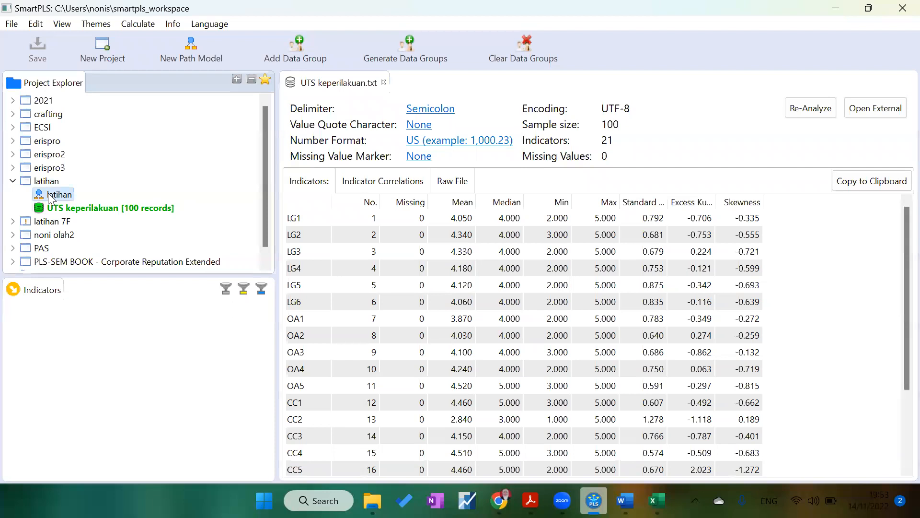
{"action": "double_click", "coordinate": [51, 195]}
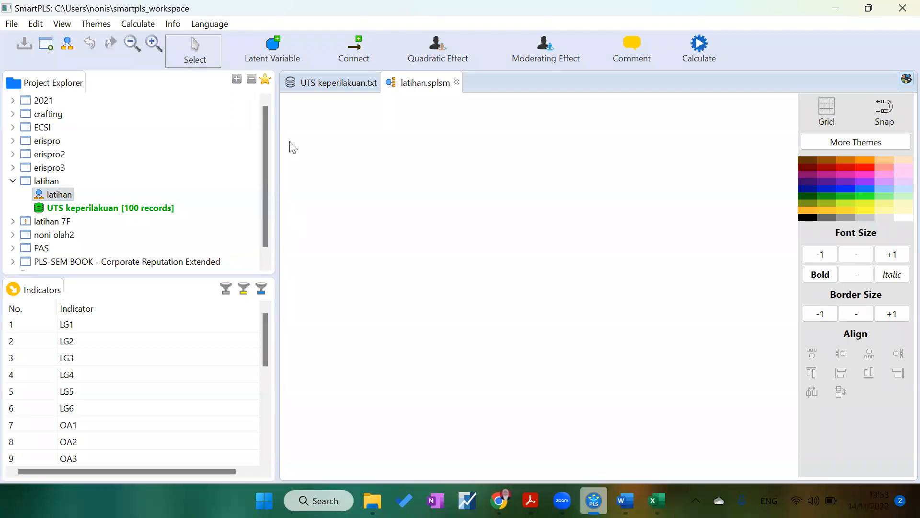
{"action": "left_click_drag", "start_coordinate": [277, 163], "coordinate": [171, 163]}
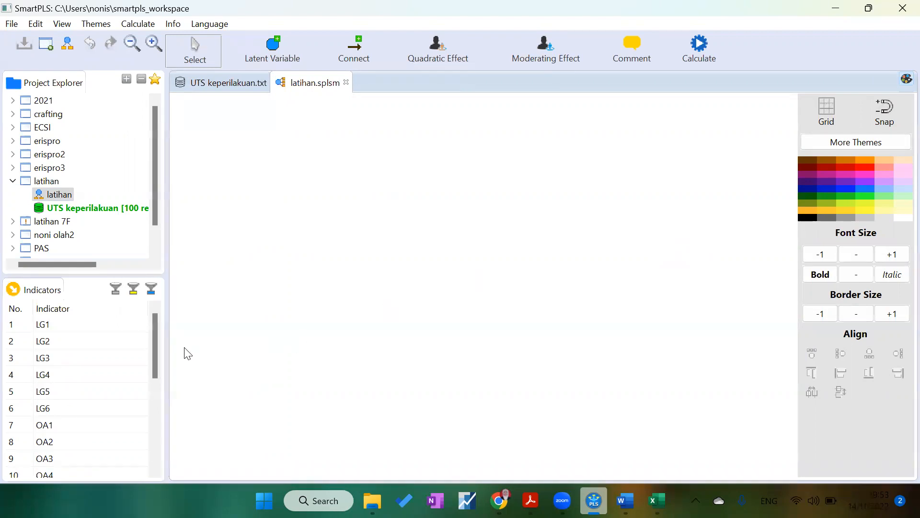
Step: Select indicators CA1 to CA5 and place them on the canvas as a new latent variable
{"action": "left_click_drag", "start_coordinate": [155, 338], "coordinate": [148, 422]}
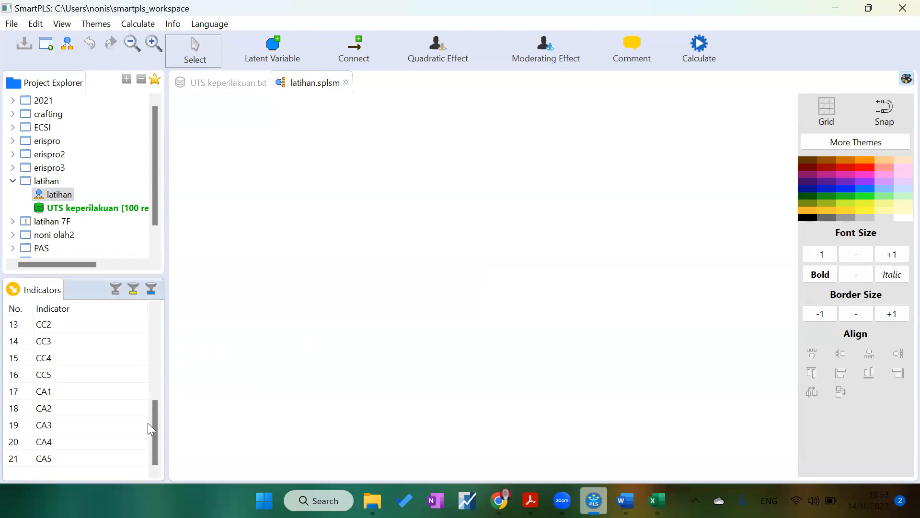
{"action": "left_click", "coordinate": [42, 395]}
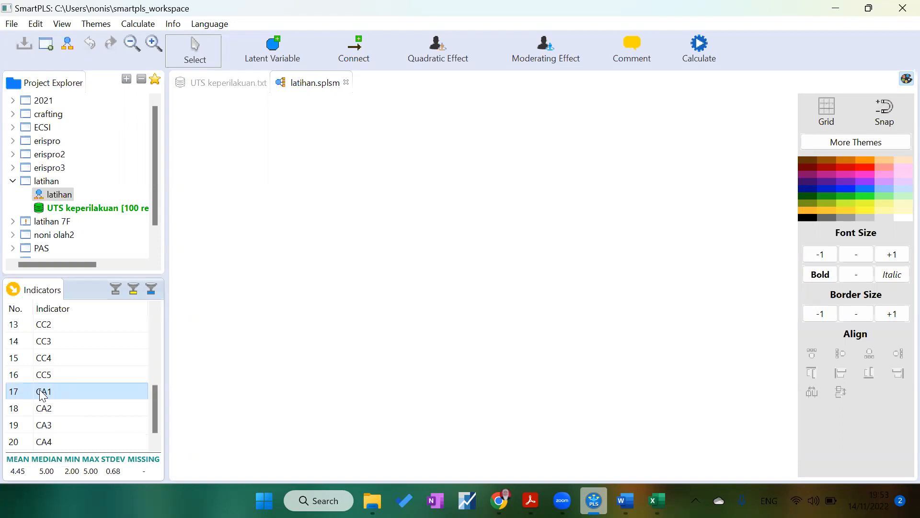
{"action": "key", "text": "shift+Down"}
{"action": "key", "text": "shift+Down"}
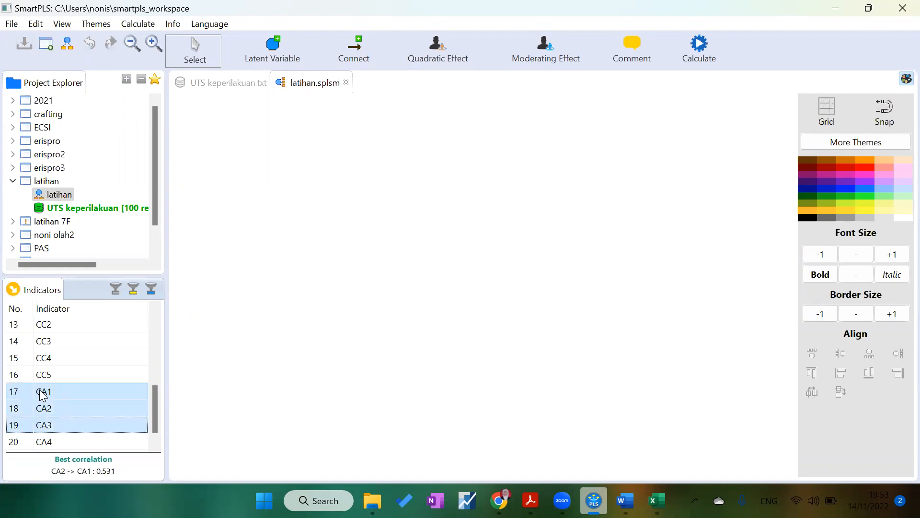
{"action": "key", "text": "Up"}
{"action": "key", "text": "Up"}
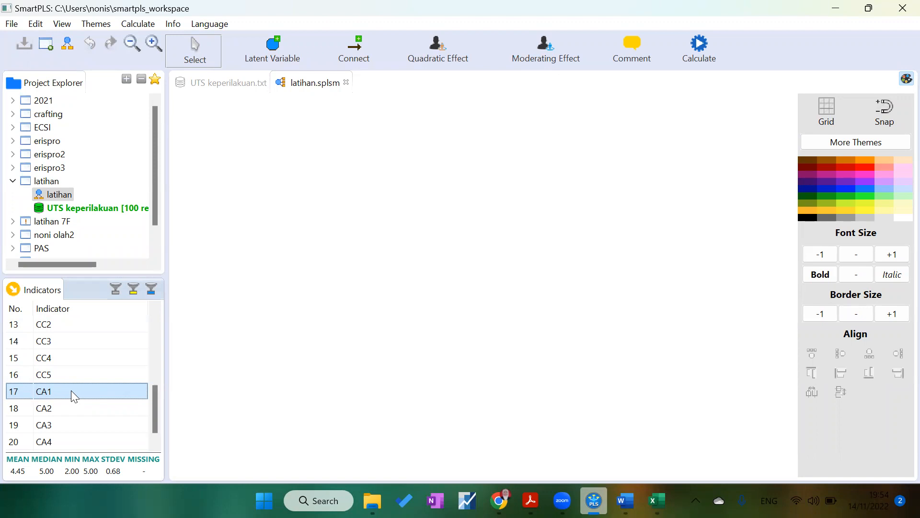
{"action": "key", "text": "shift+Down"}
{"action": "key", "text": "shift+Down"}
{"action": "key", "text": "shift+Down"}
{"action": "key", "text": "shift+Down"}
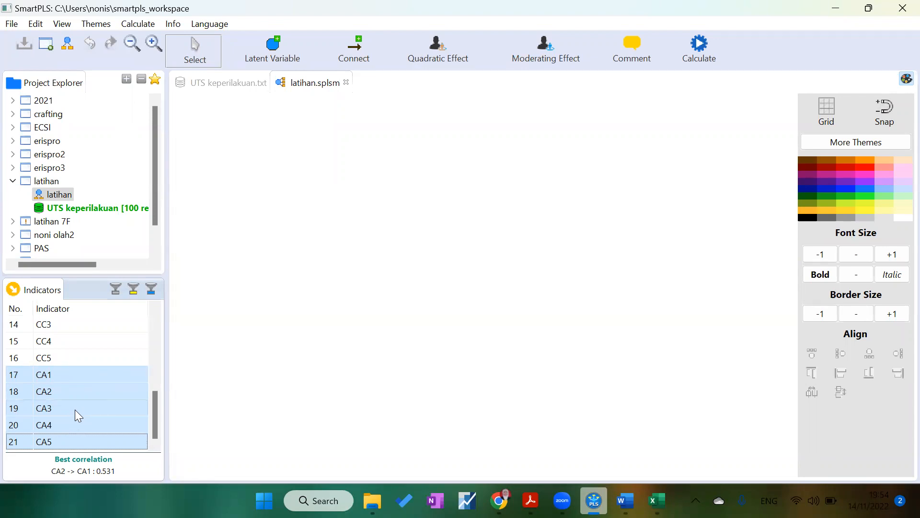
{"action": "left_click_drag", "start_coordinate": [75, 410], "coordinate": [300, 164]}
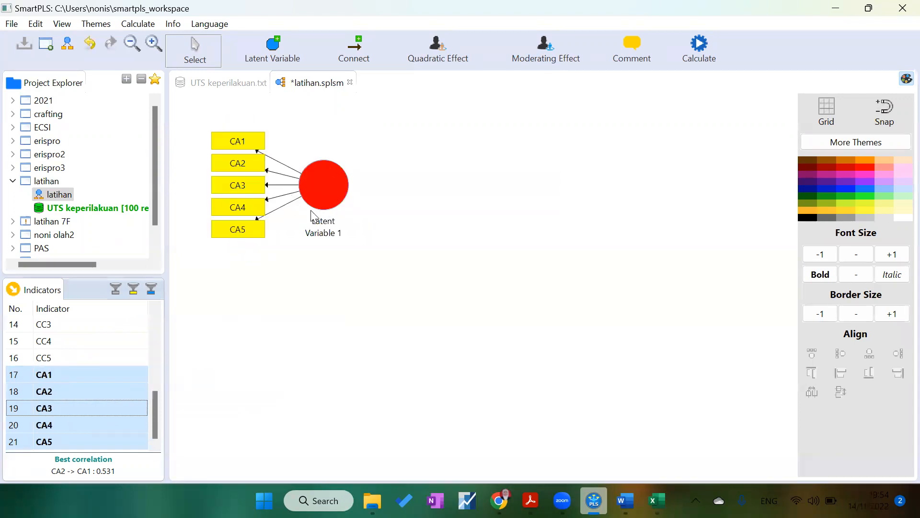
Step: Rename the latent variable with indicators CA1–CA5 to Career Calling
{"action": "left_click", "coordinate": [317, 187]}
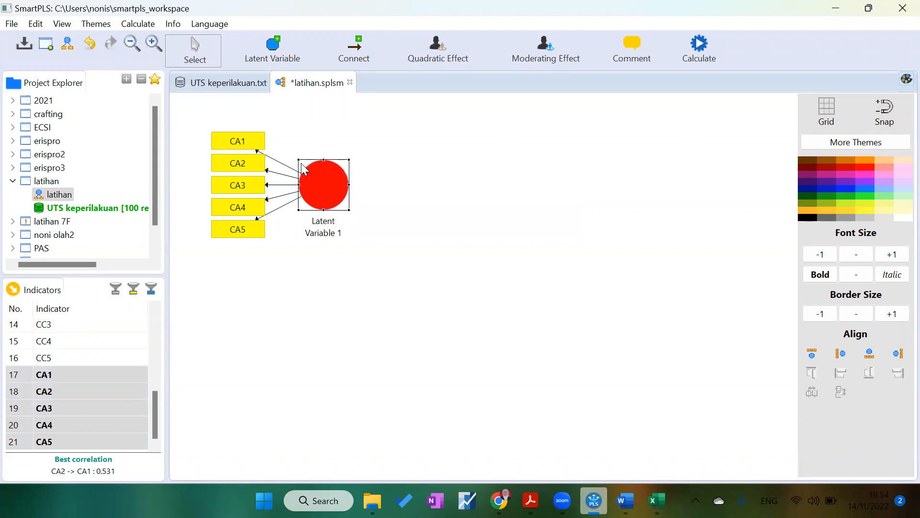
{"action": "right_click", "coordinate": [328, 190]}
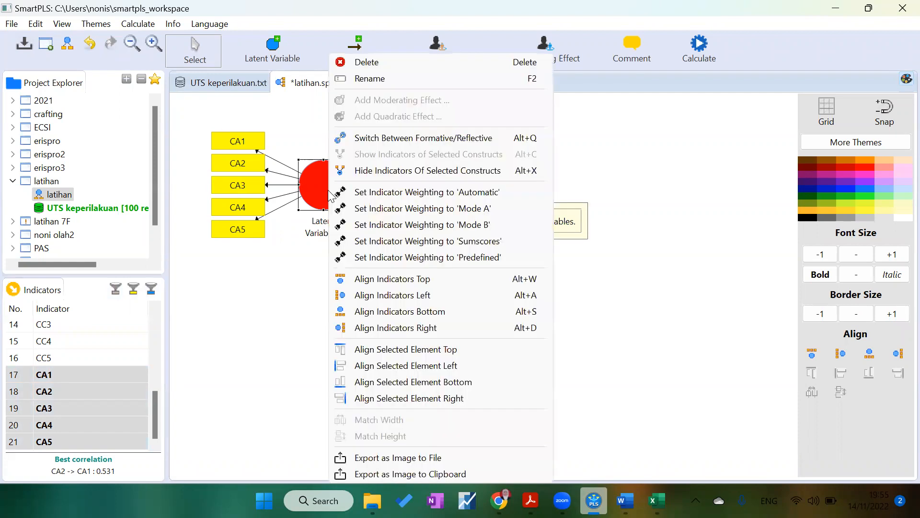
{"action": "left_click", "coordinate": [369, 78]}
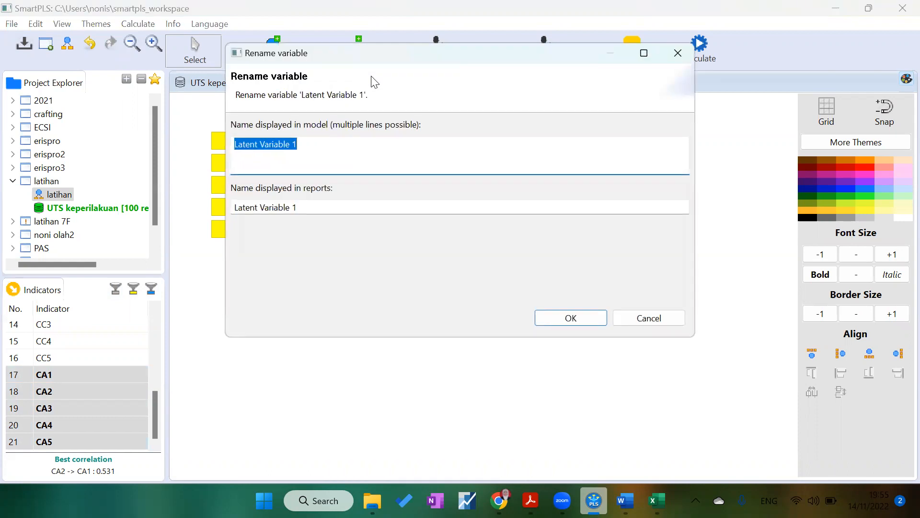
{"action": "type", "text": "Career Calling"}
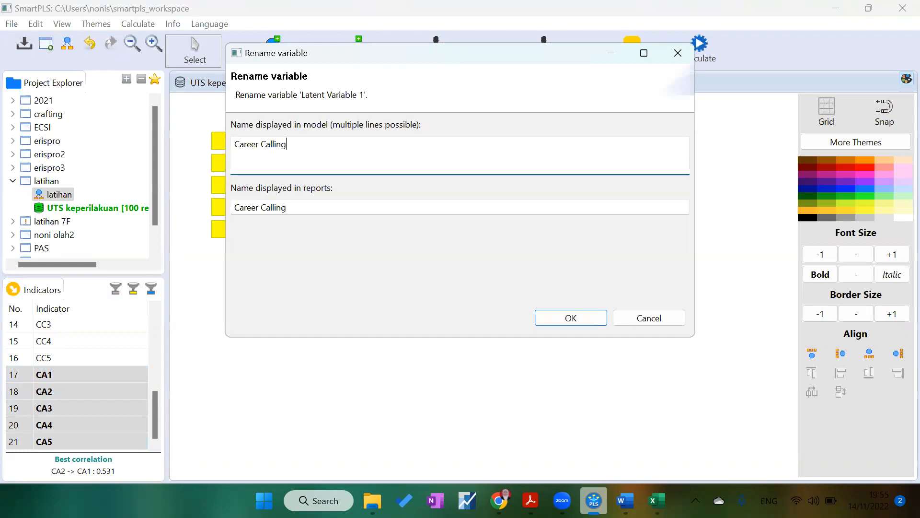
{"action": "left_click", "coordinate": [578, 320]}
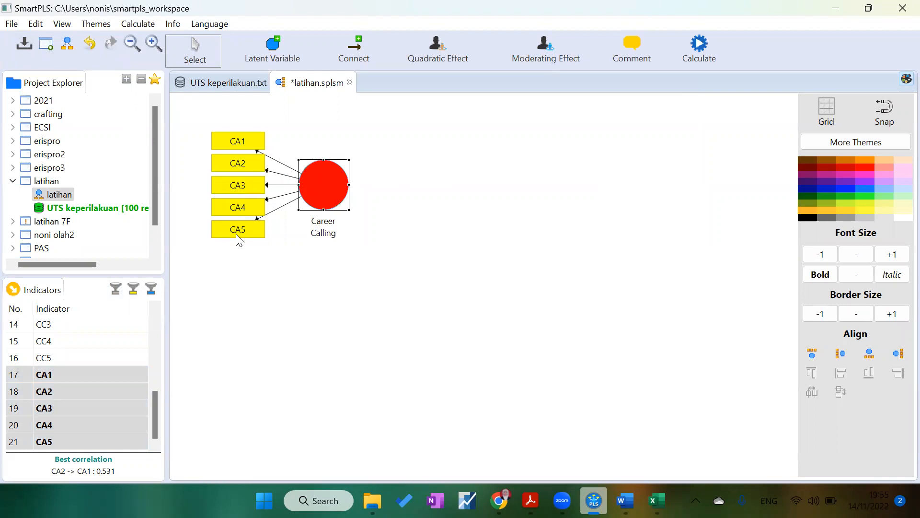
Step: Select indicators CC1 to CC5 and place them below as a second latent variable
{"action": "left_click_drag", "start_coordinate": [155, 428], "coordinate": [159, 405]}
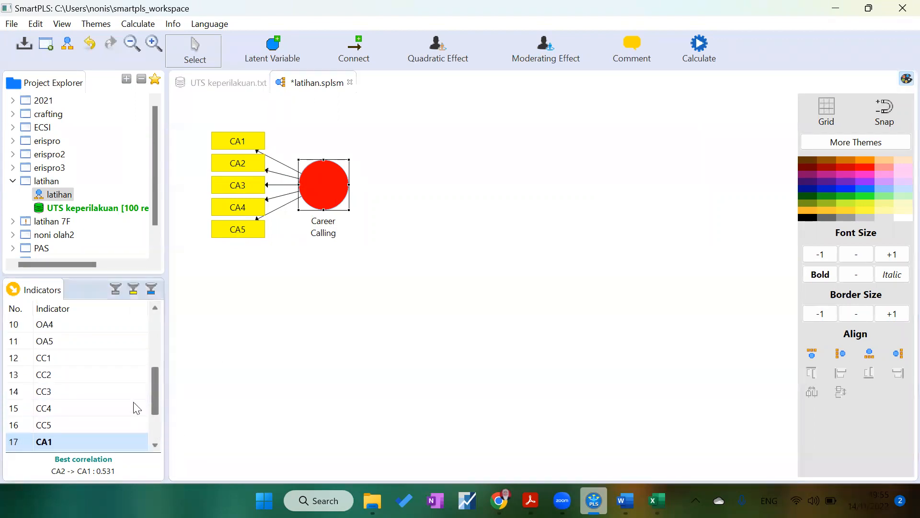
{"action": "left_click", "coordinate": [65, 358]}
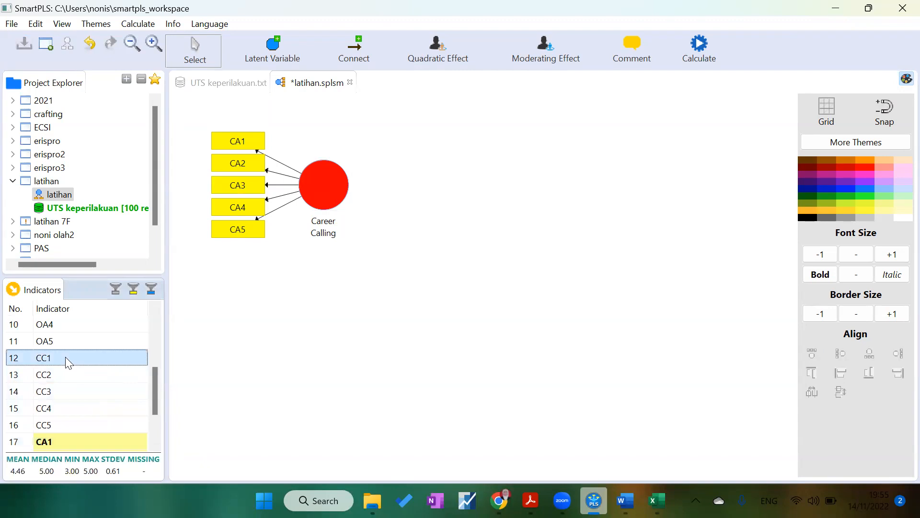
{"action": "key", "text": "shift+Down"}
{"action": "key", "text": "shift+Down"}
{"action": "key", "text": "shift+Down"}
{"action": "key", "text": "shift+Down"}
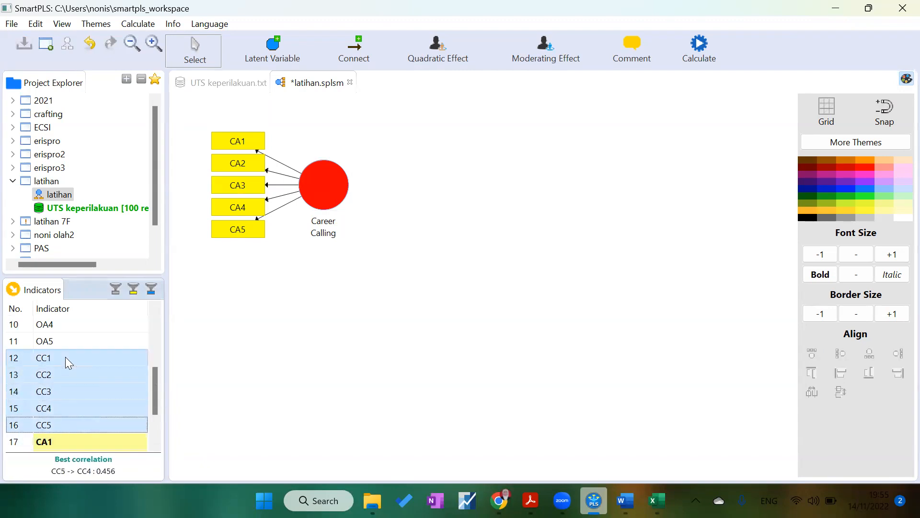
{"action": "left_click_drag", "start_coordinate": [71, 372], "coordinate": [276, 313]}
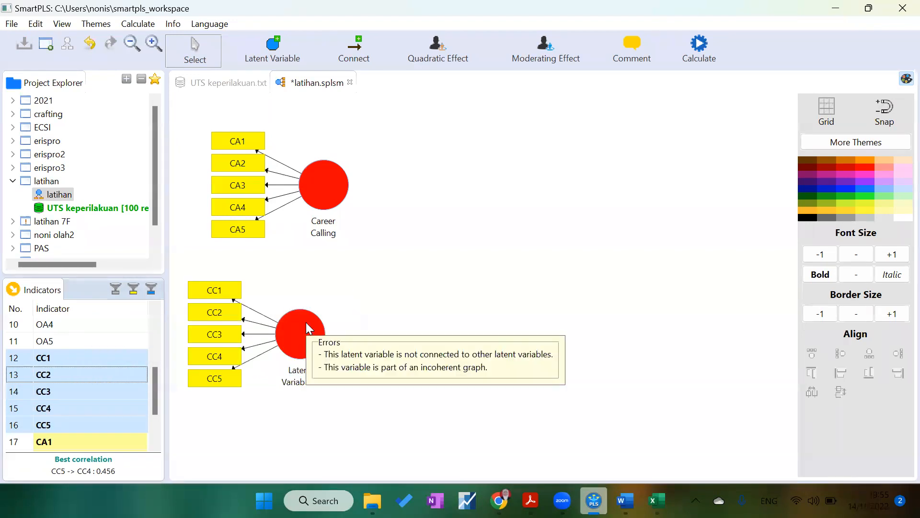
Step: Rename the latent variable with indicators CC1–CC5 to Career Calling
{"action": "left_click", "coordinate": [305, 322]}
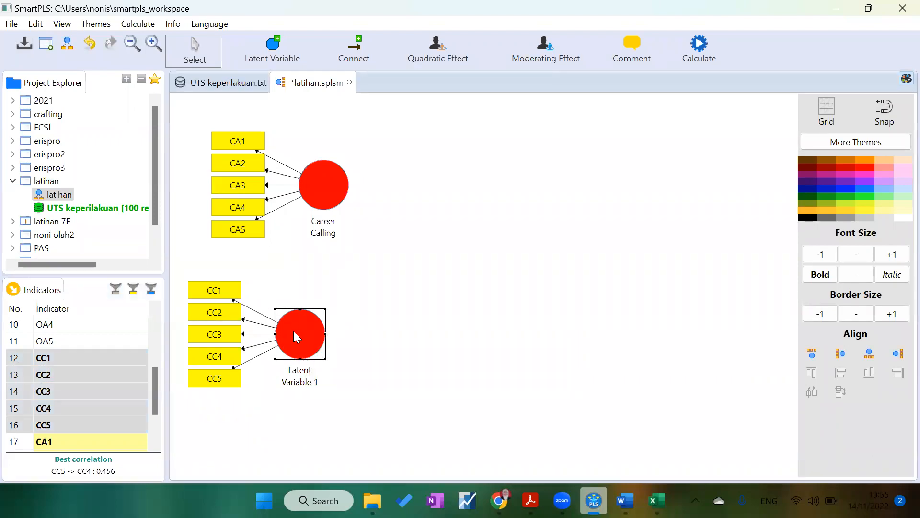
{"action": "right_click", "coordinate": [298, 333]}
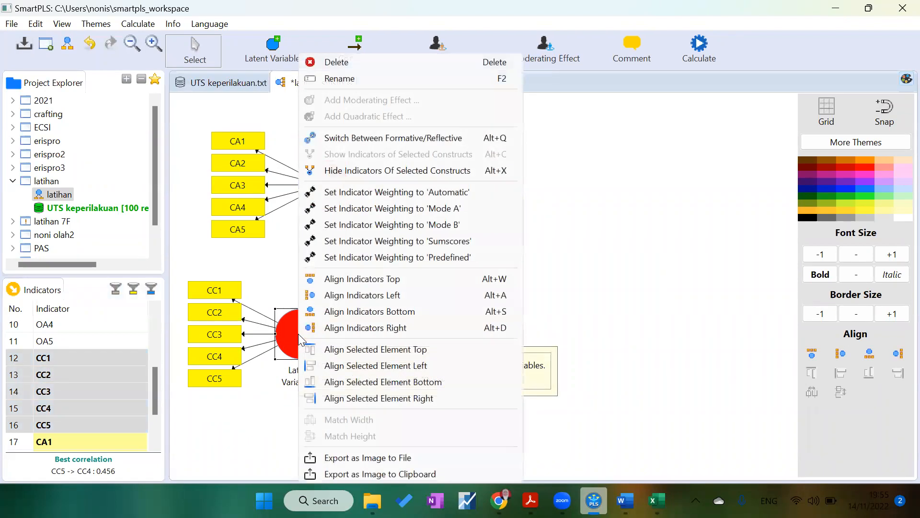
{"action": "left_click", "coordinate": [347, 79]}
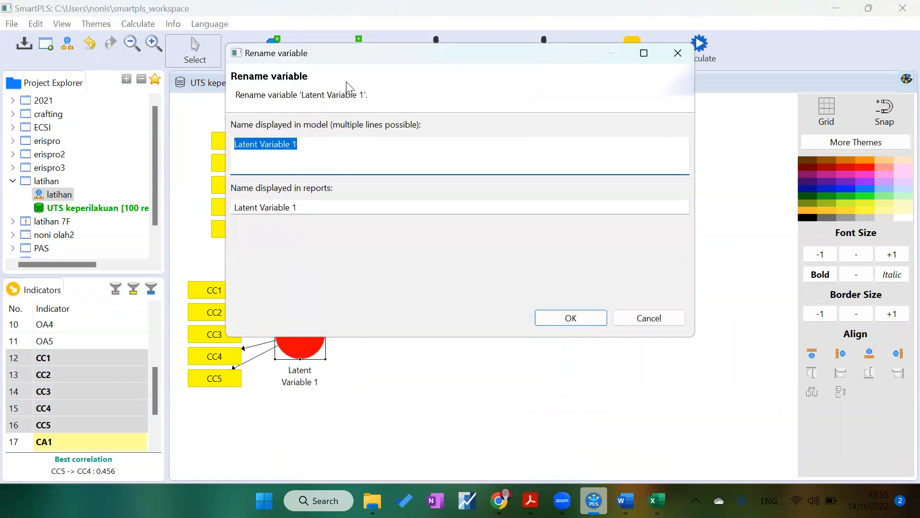
{"action": "type", "text": "Career Calling"}
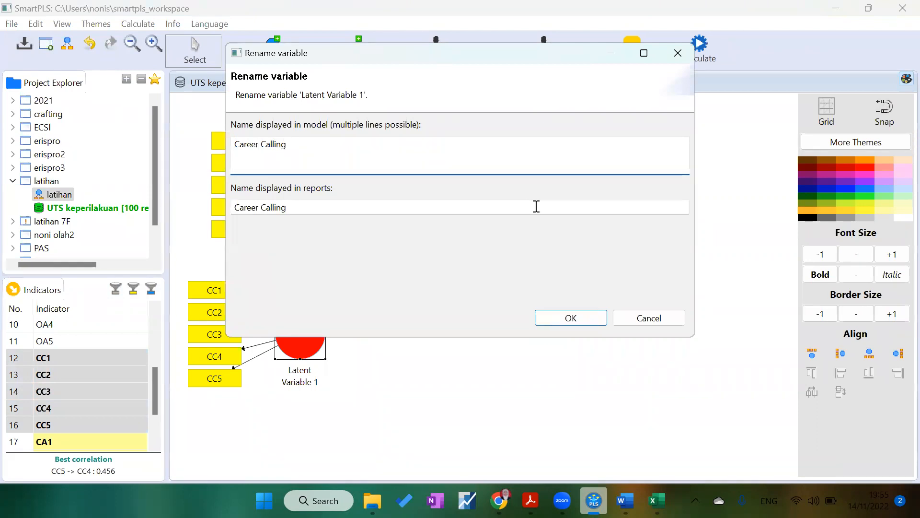
{"action": "left_click", "coordinate": [564, 318]}
{"action": "left_click", "coordinate": [319, 189]}
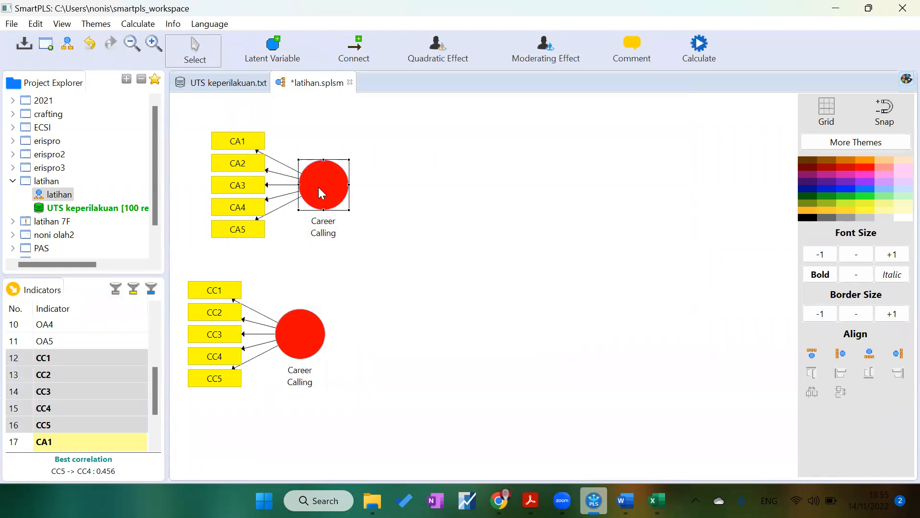
Step: Rename the latent variable with indicators CA1–CA5 to Career Awarness
{"action": "right_click", "coordinate": [319, 188]}
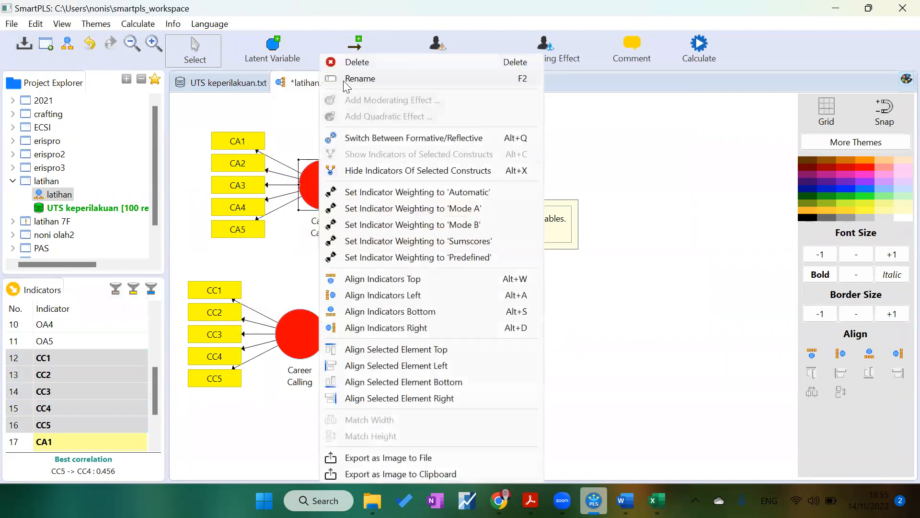
{"action": "left_click", "coordinate": [358, 78]}
{"action": "left_click", "coordinate": [296, 142]}
{"action": "key", "text": "BackSpace"}
{"action": "key", "text": "BackSpace"}
{"action": "key", "text": "BackSpace"}
{"action": "key", "text": "BackSpace"}
{"action": "key", "text": "BackSpace"}
{"action": "key", "text": "BackSpace"}
{"action": "key", "text": "BackSpace"}
{"action": "type", "text": "Awarness"}
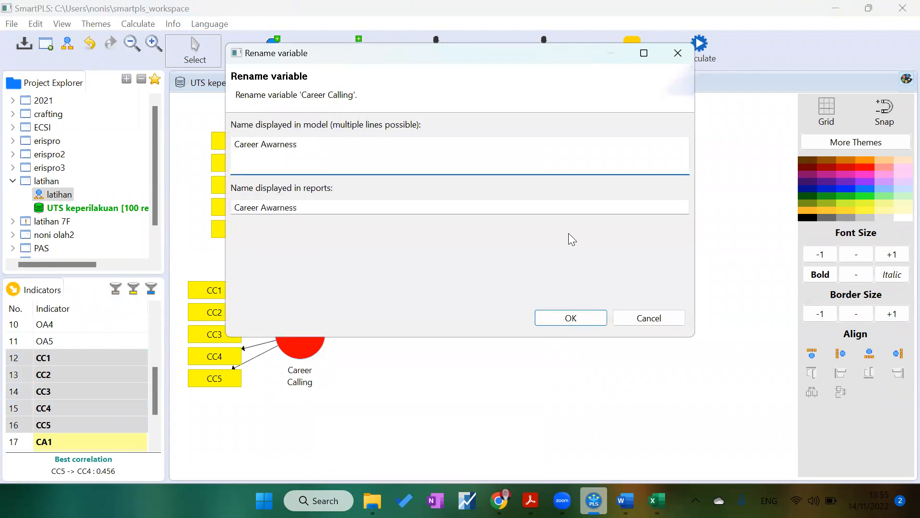
{"action": "left_click", "coordinate": [555, 322]}
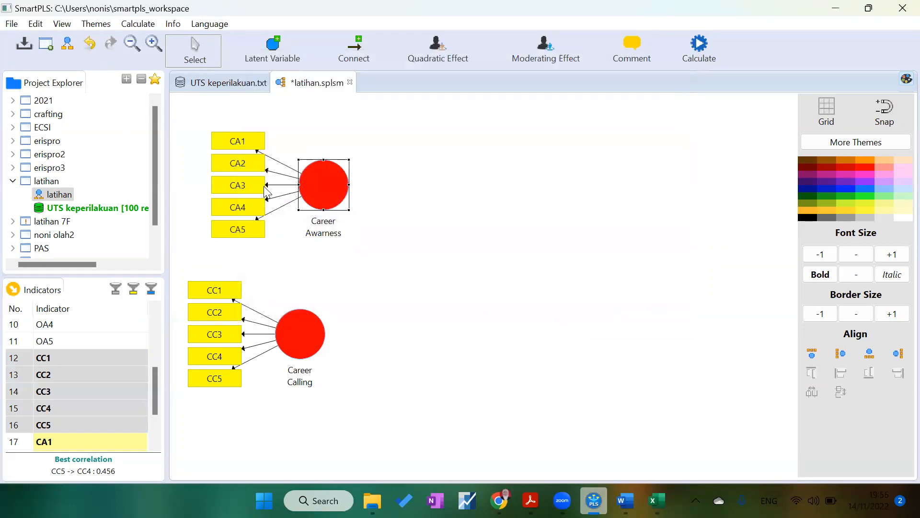
Step: Move Career Awarness up and Career Calling down on the canvas
{"action": "mouse_move", "coordinate": [314, 180]}
{"action": "mouse_move", "coordinate": [286, 370]}
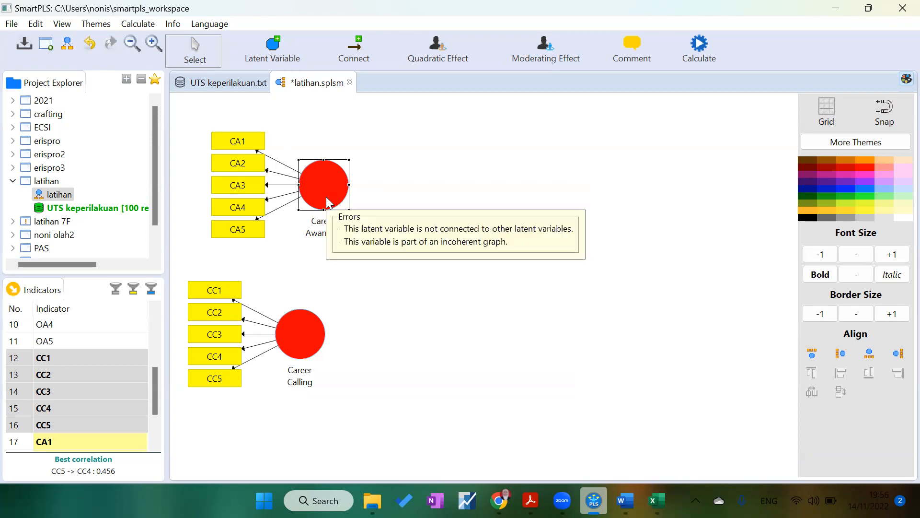
{"action": "left_click_drag", "start_coordinate": [328, 202], "coordinate": [308, 172]}
{"action": "left_click_drag", "start_coordinate": [303, 331], "coordinate": [306, 358]}
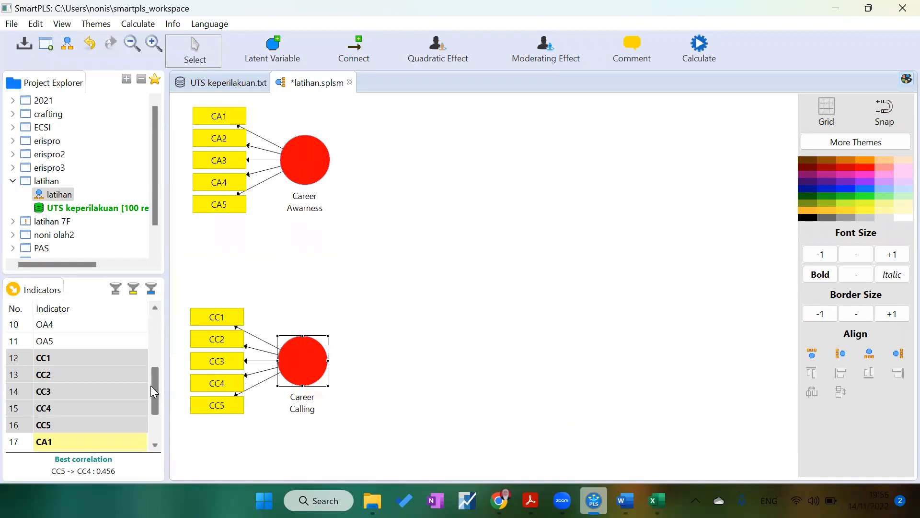
{"action": "left_click_drag", "start_coordinate": [153, 395], "coordinate": [164, 341]}
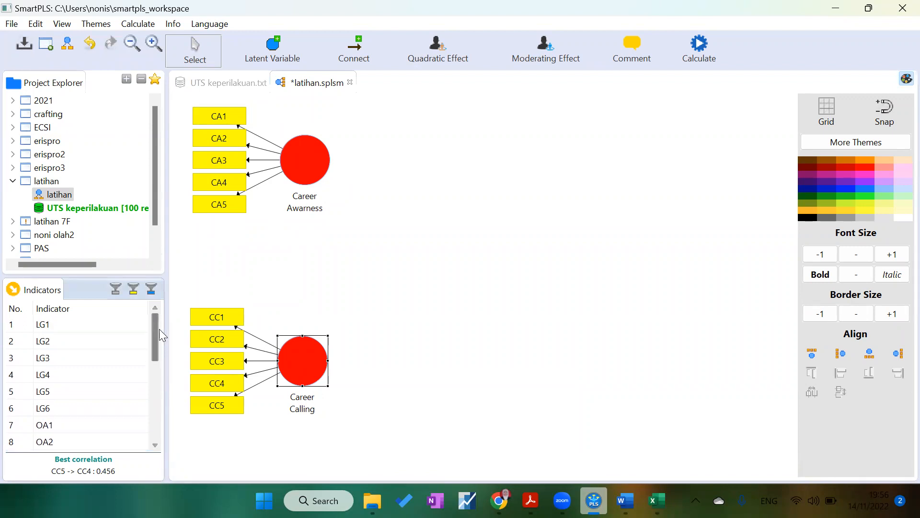
Step: Select indicators LG1 to LG6 and place them in the middle of the canvas as a new latent variable
{"action": "left_click", "coordinate": [71, 323]}
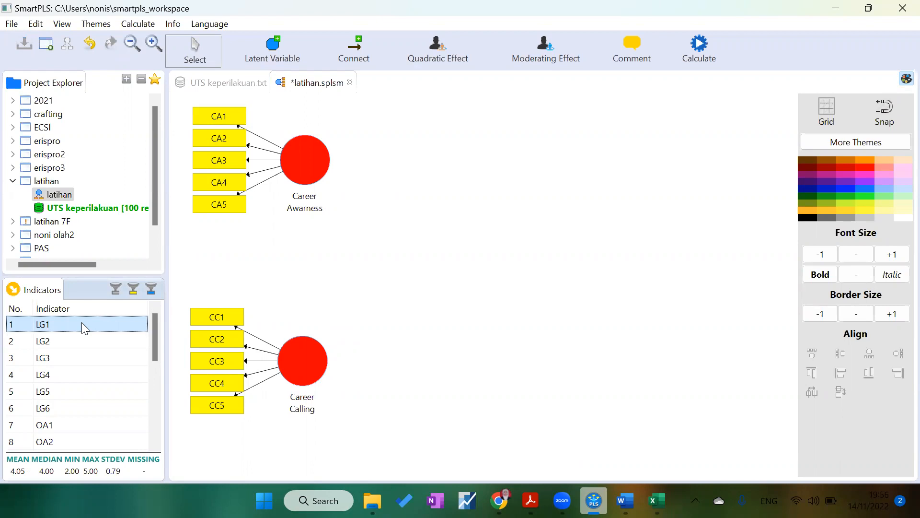
{"action": "key", "text": "shift+Down"}
{"action": "key", "text": "shift+Down"}
{"action": "key", "text": "shift+Down"}
{"action": "key", "text": "shift+Down"}
{"action": "key", "text": "shift+Down"}
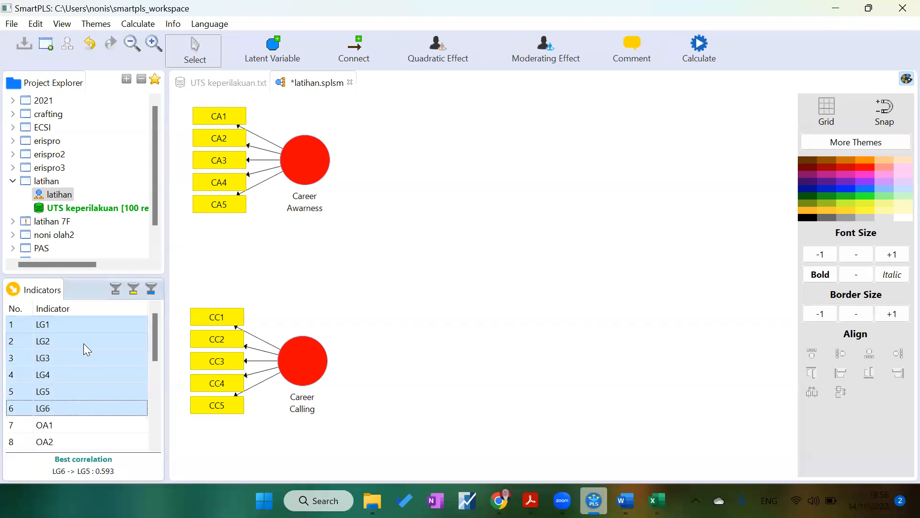
{"action": "left_click_drag", "start_coordinate": [84, 354], "coordinate": [461, 259]}
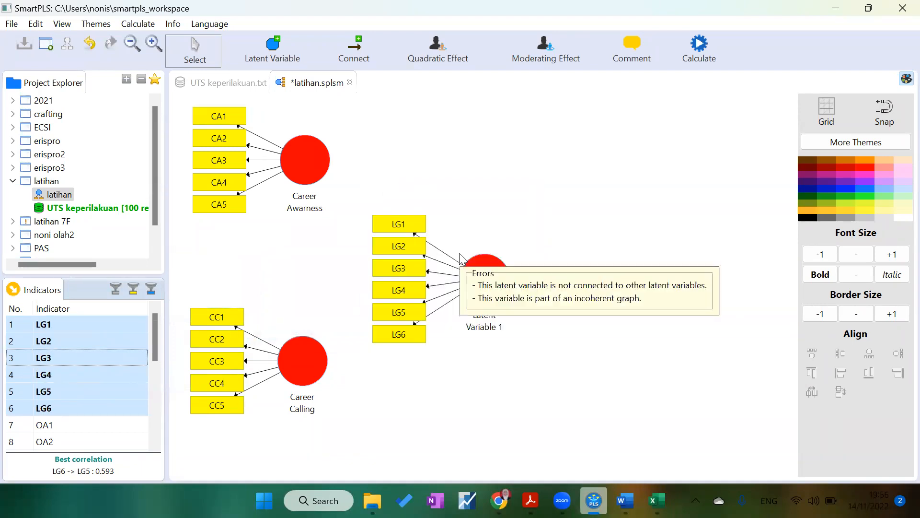
{"action": "left_click", "coordinate": [477, 265]}
{"action": "left_click_drag", "start_coordinate": [476, 262], "coordinate": [482, 252]}
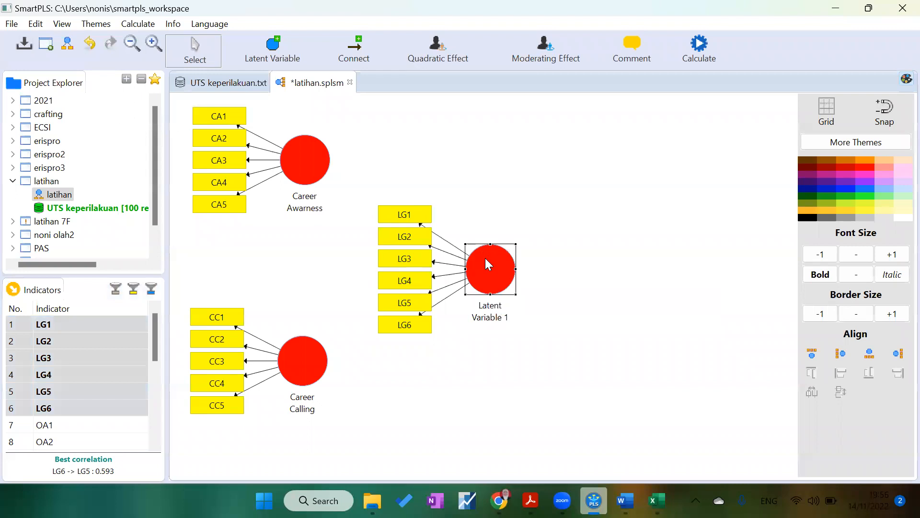
Step: Rename the new latent variable with indicators LG1–LG6 to Learning goal orientation
{"action": "right_click", "coordinate": [485, 258]}
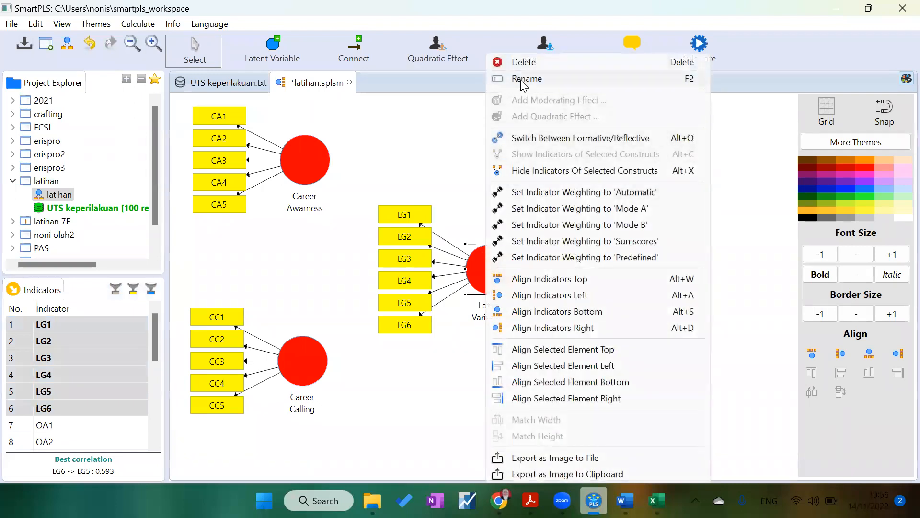
{"action": "left_click", "coordinate": [523, 81]}
{"action": "type", "text": "L"}
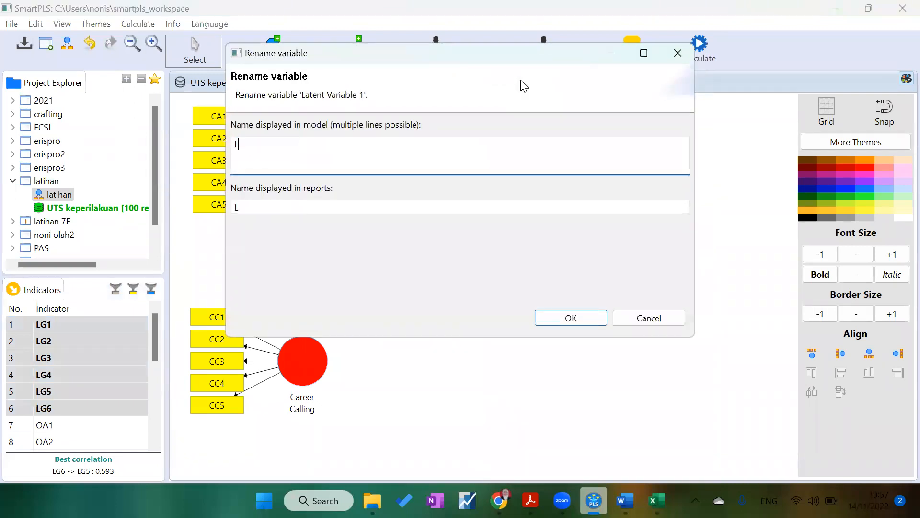
{"action": "type", "text": "earning goal orientation"}
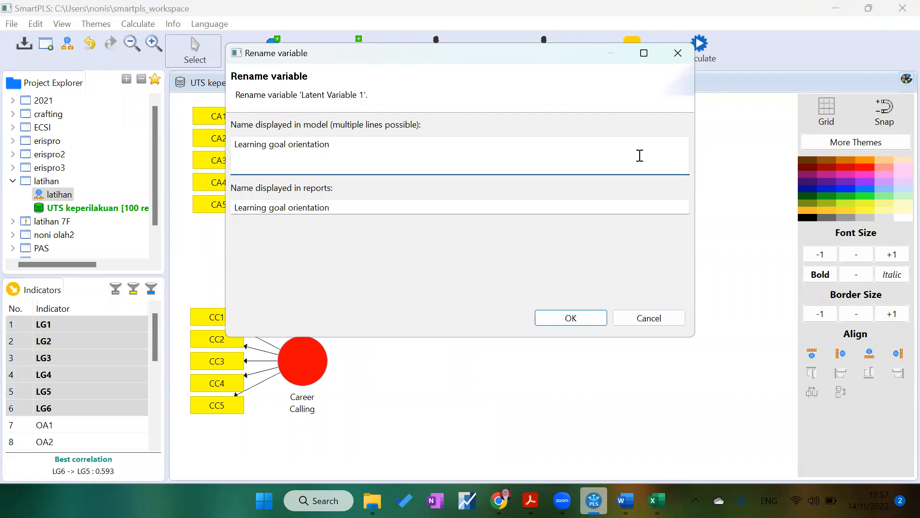
{"action": "left_click", "coordinate": [568, 320]}
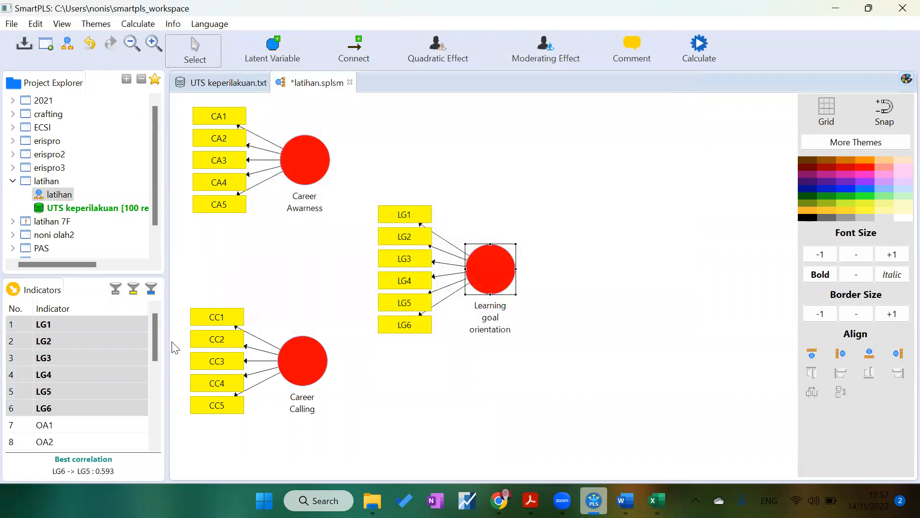
Step: Select indicators OA1 to OA5 and place them on the right of the canvas as a new latent variable
{"action": "left_click_drag", "start_coordinate": [158, 345], "coordinate": [159, 360]}
{"action": "left_click", "coordinate": [89, 395]}
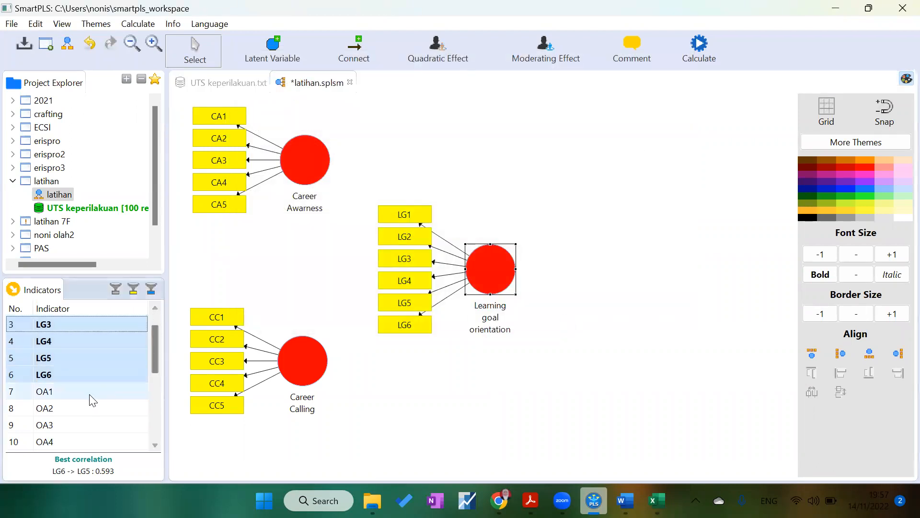
{"action": "key", "text": "shift+Down"}
{"action": "key", "text": "shift+Down"}
{"action": "key", "text": "shift+Down"}
{"action": "key", "text": "shift+Down"}
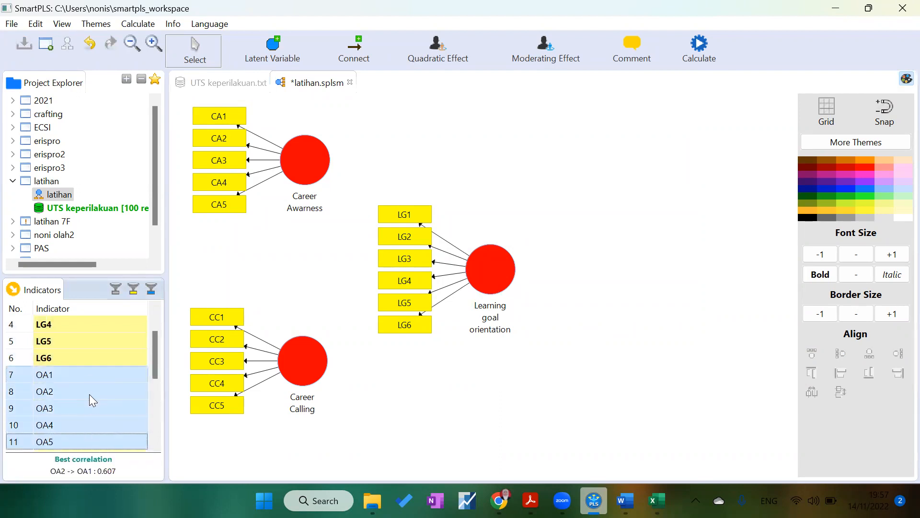
{"action": "key", "text": "shift+Down"}
{"action": "key", "text": "shift+Up"}
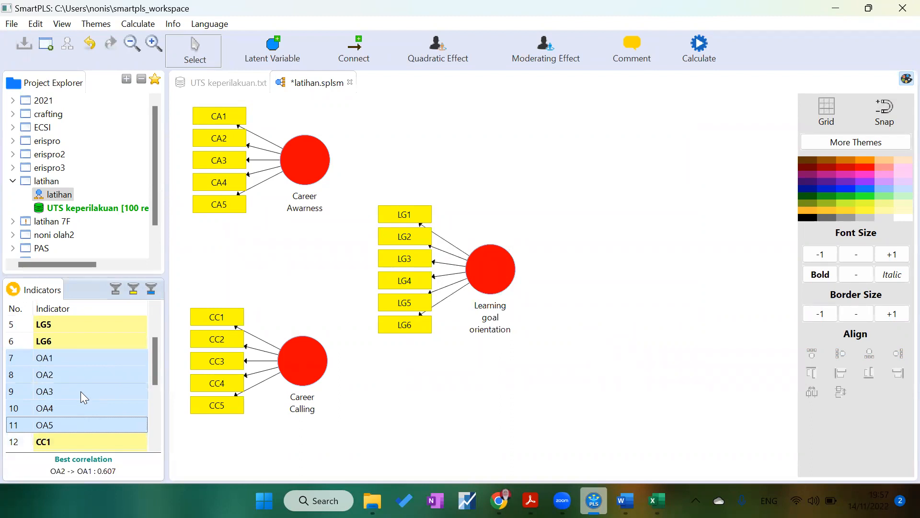
{"action": "left_click_drag", "start_coordinate": [86, 394], "coordinate": [695, 272]}
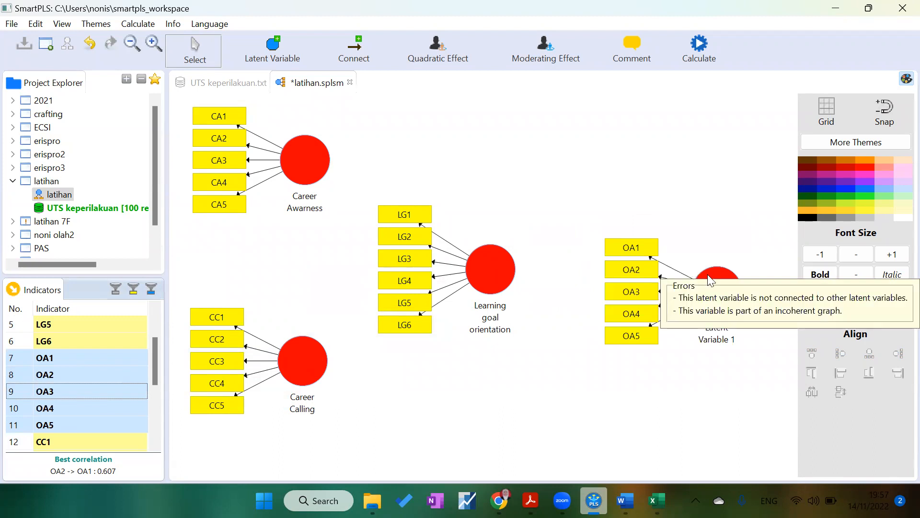
{"action": "left_click_drag", "start_coordinate": [708, 274], "coordinate": [705, 258]}
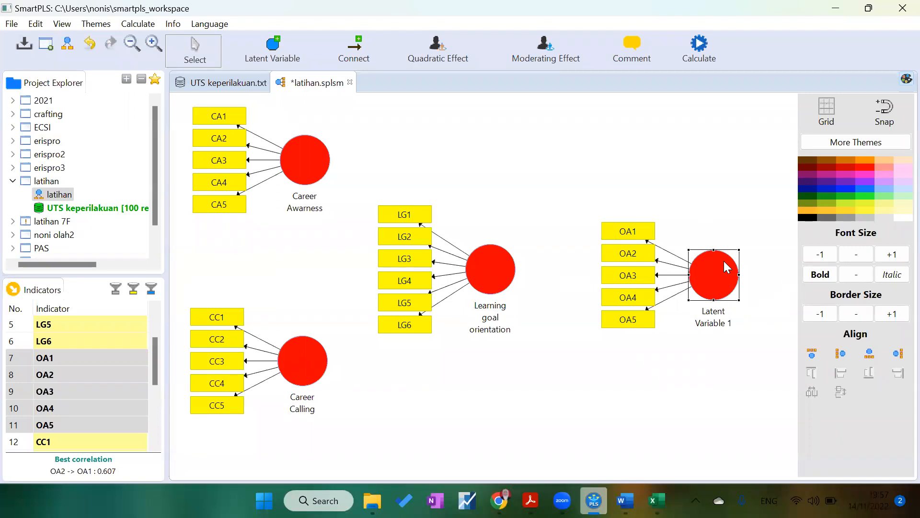
Step: Rename the latent variable with indicators OA1–OA5 to Opportunity awarness
{"action": "right_click", "coordinate": [724, 262]}
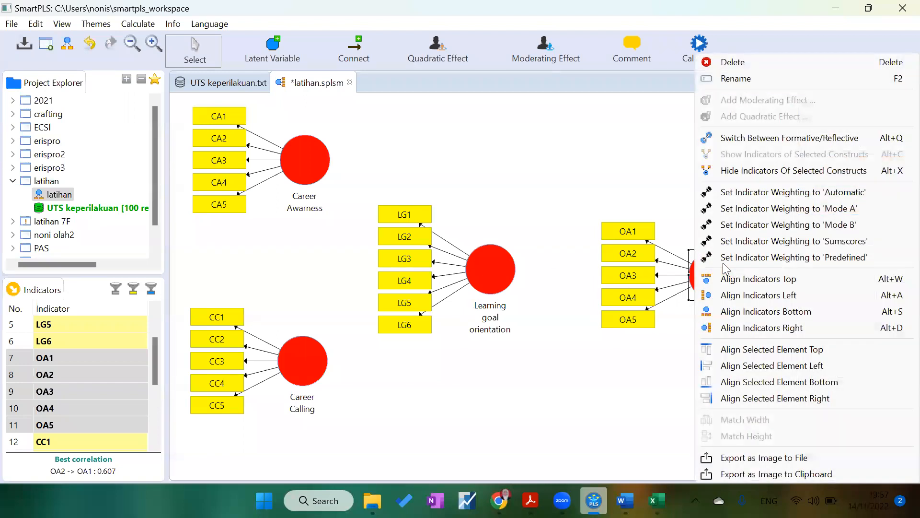
{"action": "left_click", "coordinate": [708, 80]}
{"action": "type", "text": "O"}
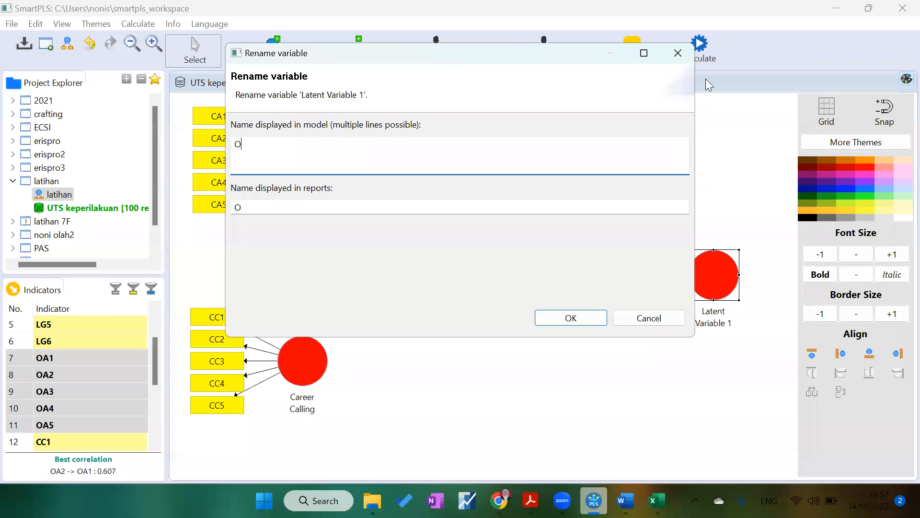
{"action": "type", "text": "pportunity awarness"}
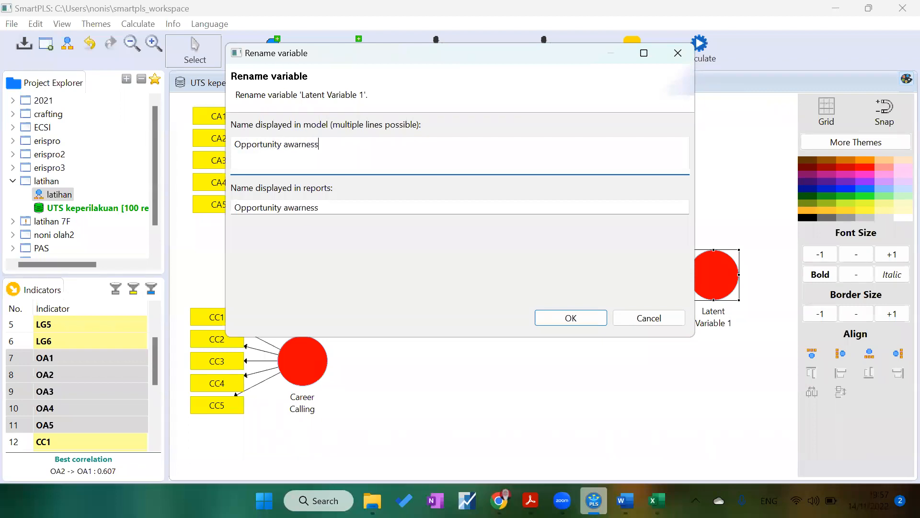
{"action": "left_click", "coordinate": [559, 319]}
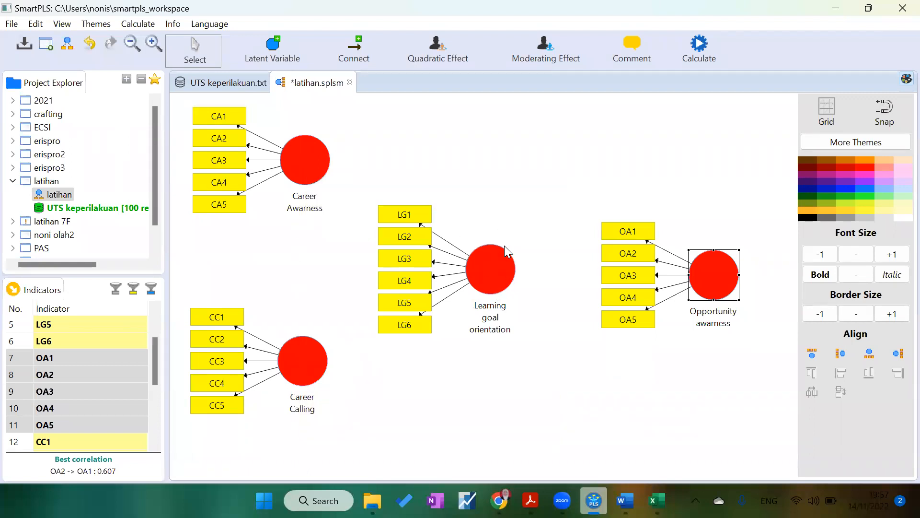
Step: Connect Career Awarness and Career Calling each to Learning goal orientation with path arrows
{"action": "mouse_move", "coordinate": [504, 245]}
{"action": "mouse_move", "coordinate": [733, 295]}
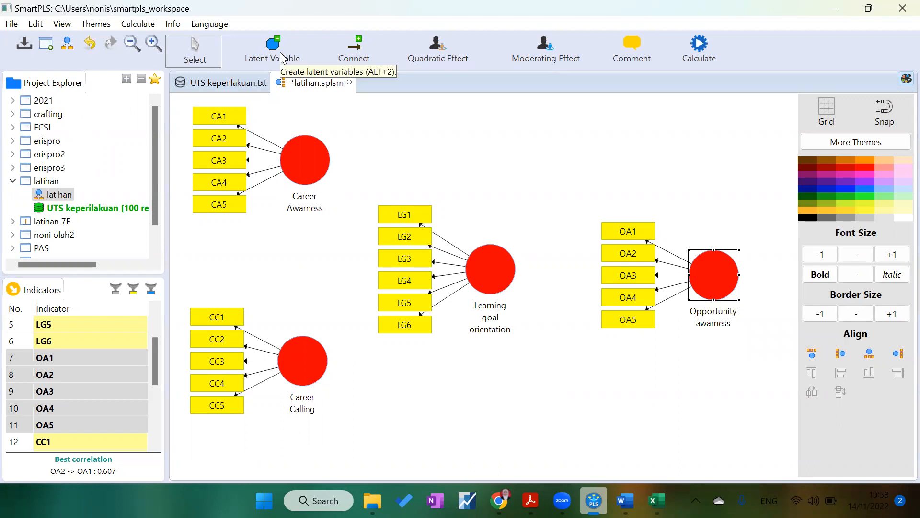
{"action": "left_click", "coordinate": [358, 52]}
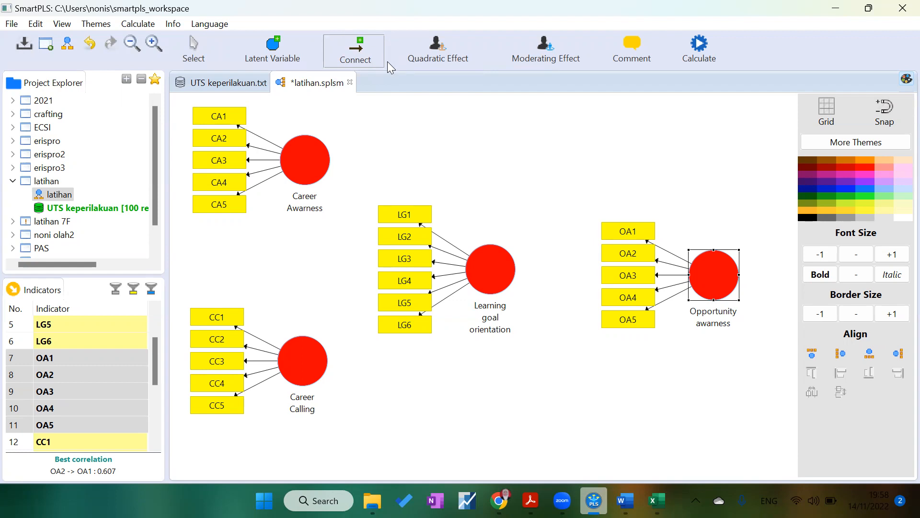
{"action": "left_click", "coordinate": [204, 49]}
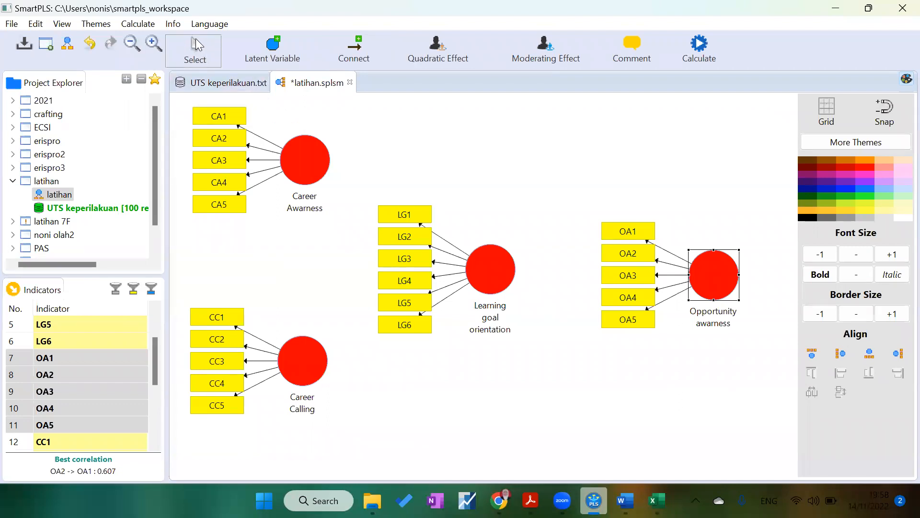
{"action": "left_click", "coordinate": [349, 61]}
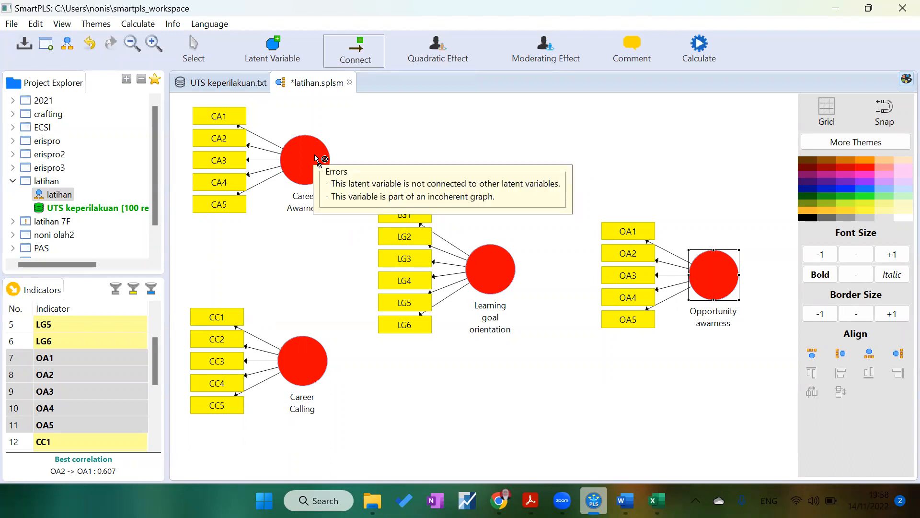
{"action": "left_click", "coordinate": [320, 160]}
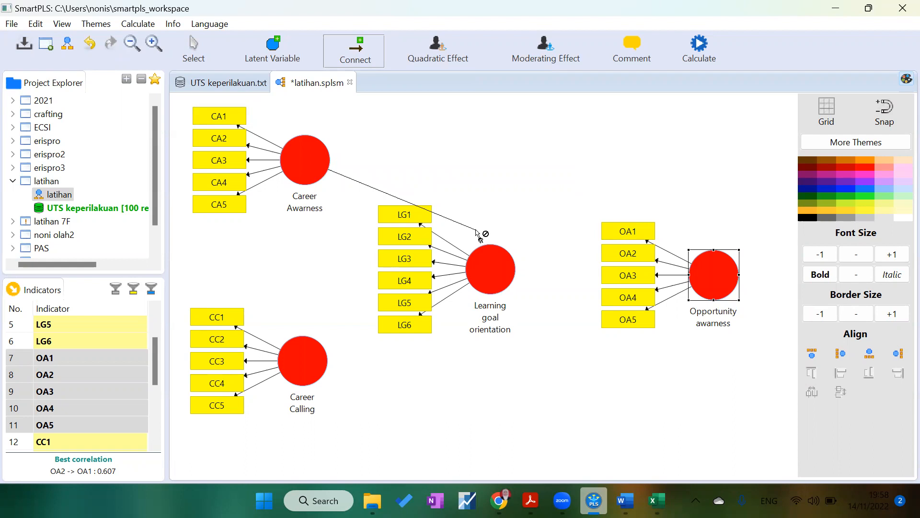
{"action": "left_click", "coordinate": [489, 262]}
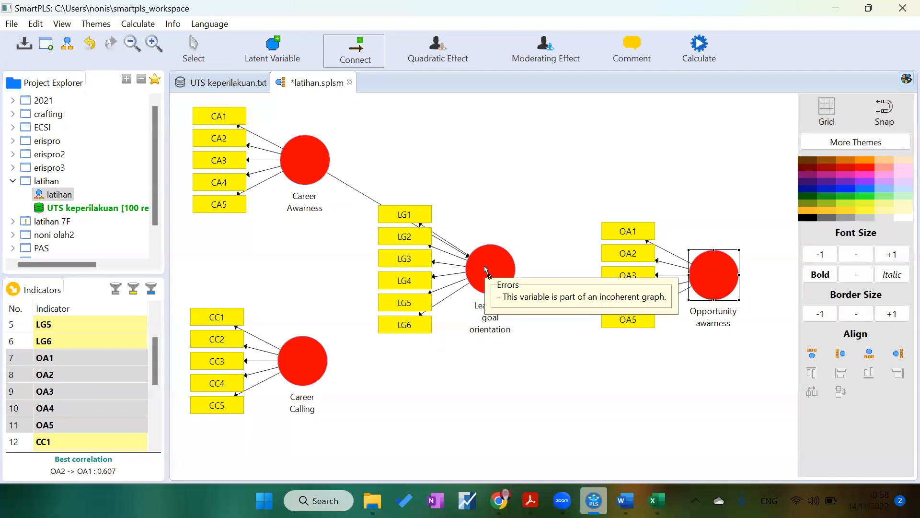
{"action": "left_click", "coordinate": [295, 372]}
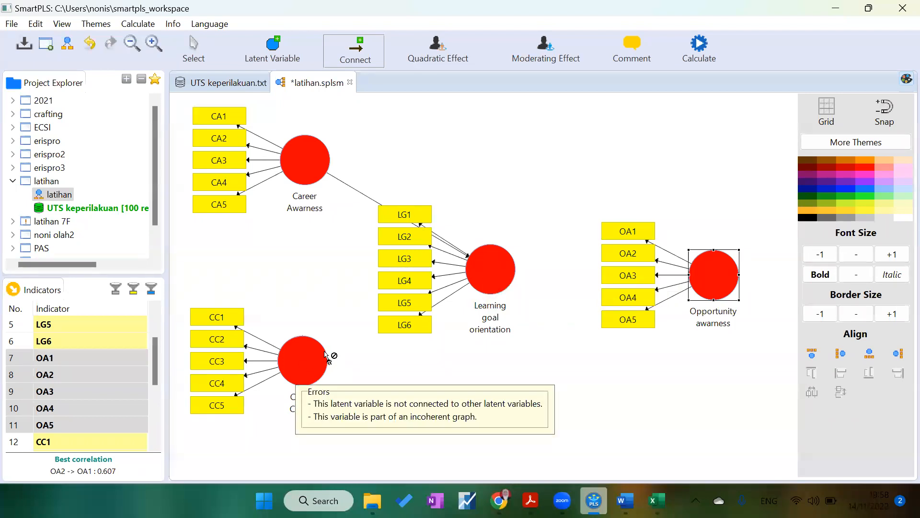
{"action": "left_click", "coordinate": [495, 277]}
Step: Connect Learning goal orientation, Career Awarness and Career Calling each to Opportunity awarness with path arrows
{"action": "left_click", "coordinate": [494, 270]}
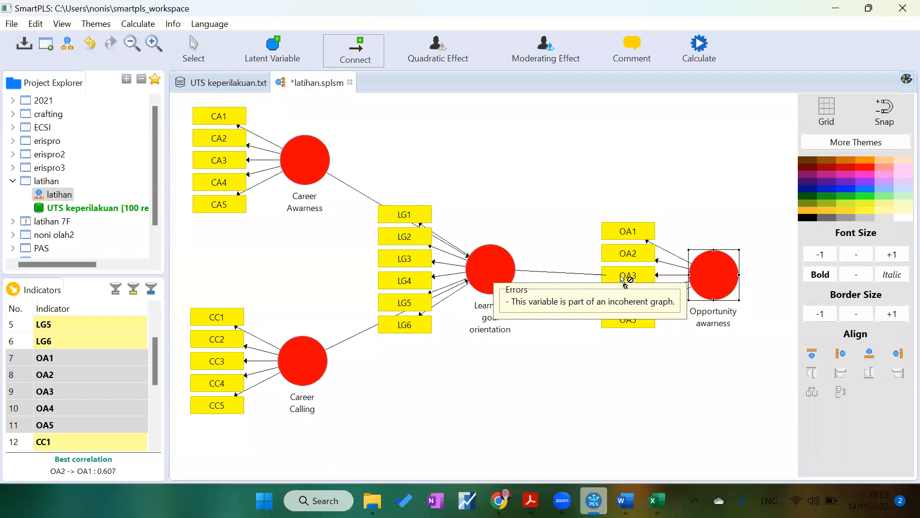
{"action": "left_click", "coordinate": [705, 270]}
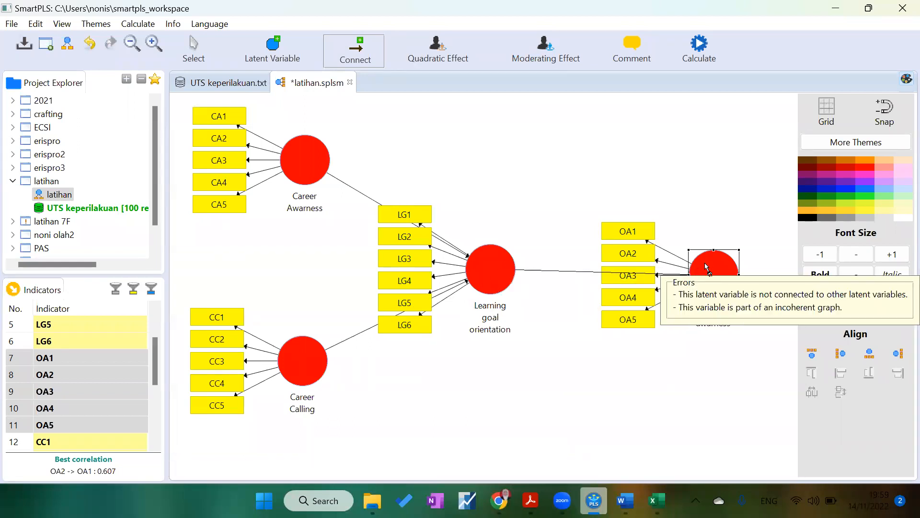
{"action": "left_click", "coordinate": [312, 154]}
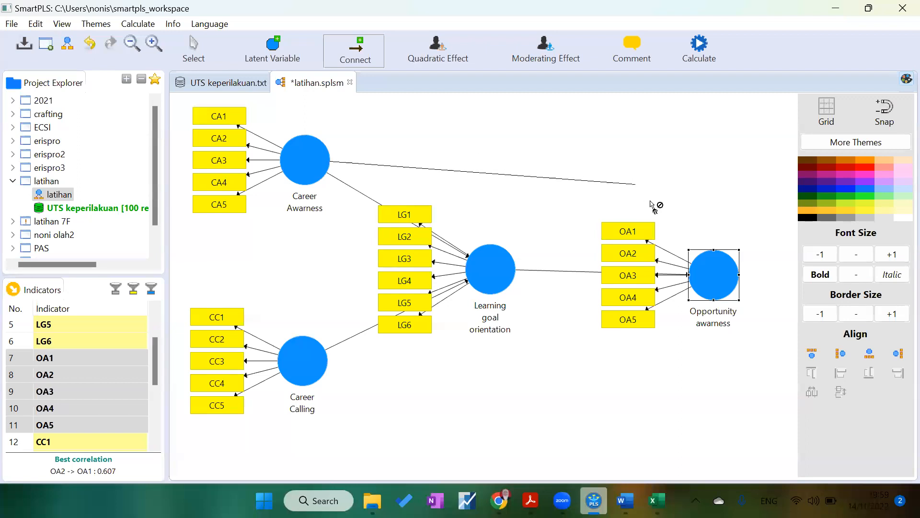
{"action": "left_click", "coordinate": [708, 274]}
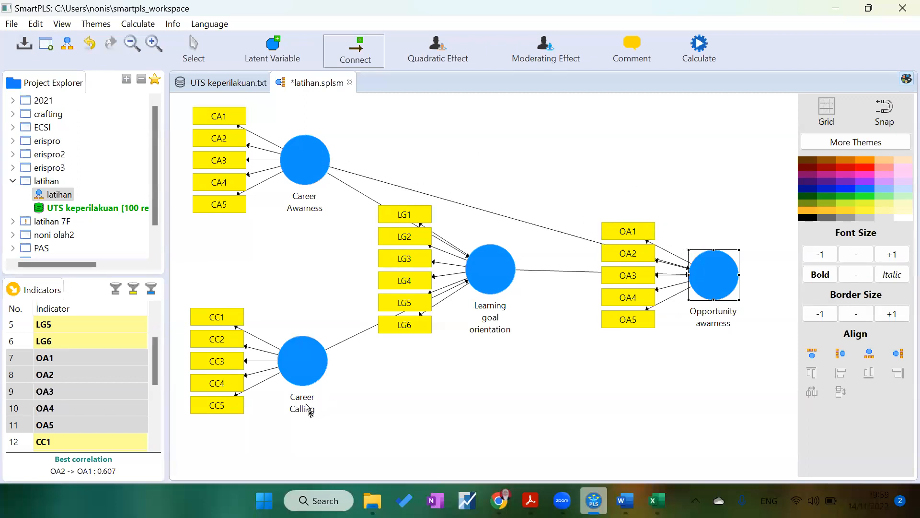
{"action": "left_click", "coordinate": [310, 371]}
{"action": "left_click", "coordinate": [709, 286]}
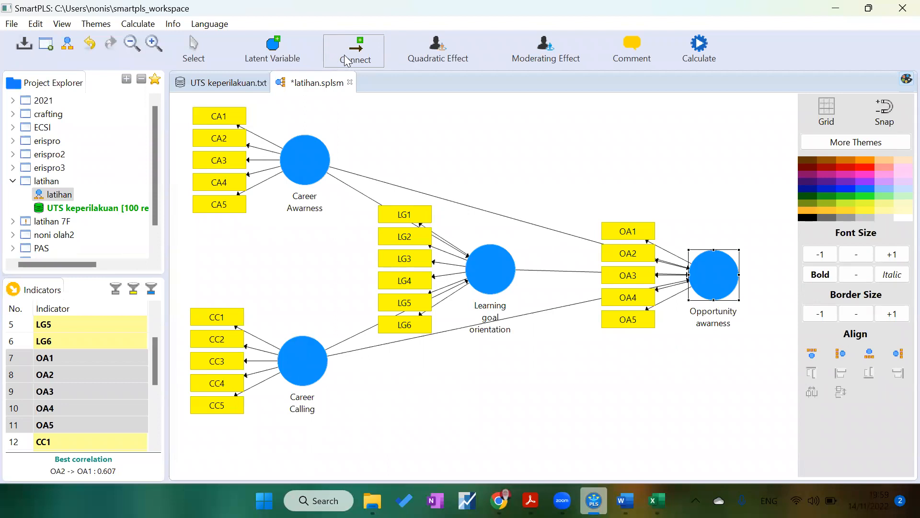
Step: Arrange the Opportunity awarness indicators to the right of the construct, shifting the construct slightly left
{"action": "left_click_drag", "start_coordinate": [703, 275], "coordinate": [178, 77]}
{"action": "left_click", "coordinate": [198, 58]}
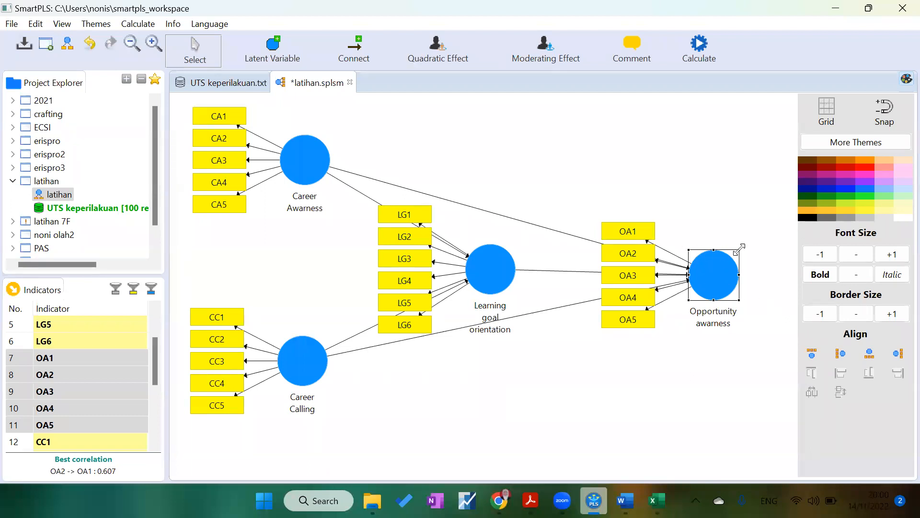
{"action": "left_click", "coordinate": [898, 355]}
{"action": "left_click_drag", "start_coordinate": [719, 277], "coordinate": [674, 273]}
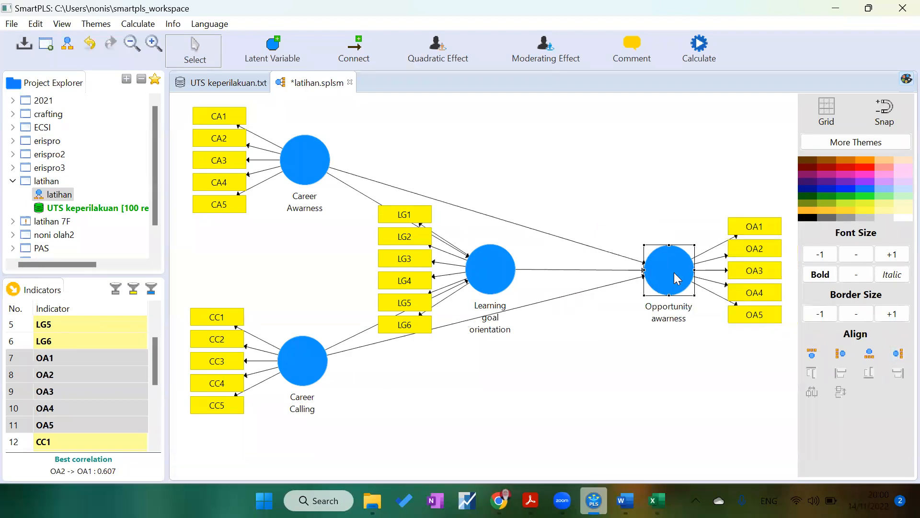
{"action": "left_click", "coordinate": [867, 356]}
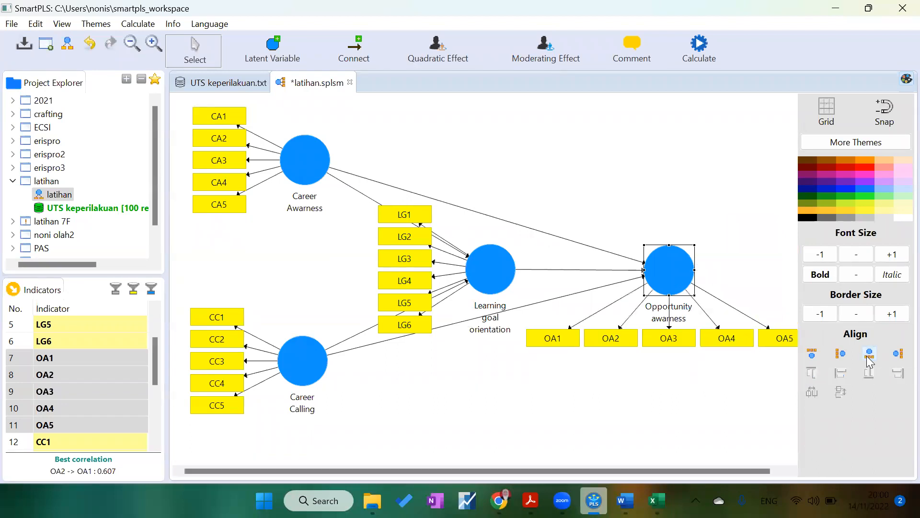
{"action": "left_click", "coordinate": [842, 355]}
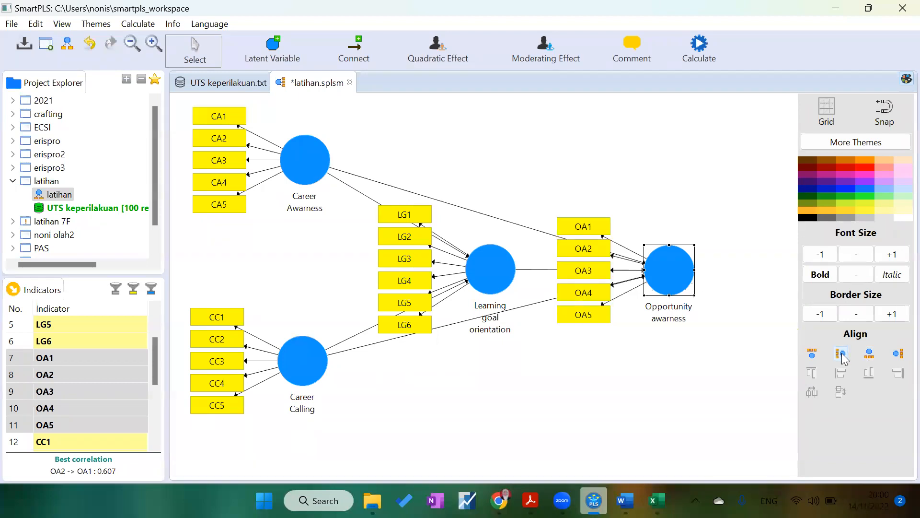
{"action": "left_click", "coordinate": [811, 355]}
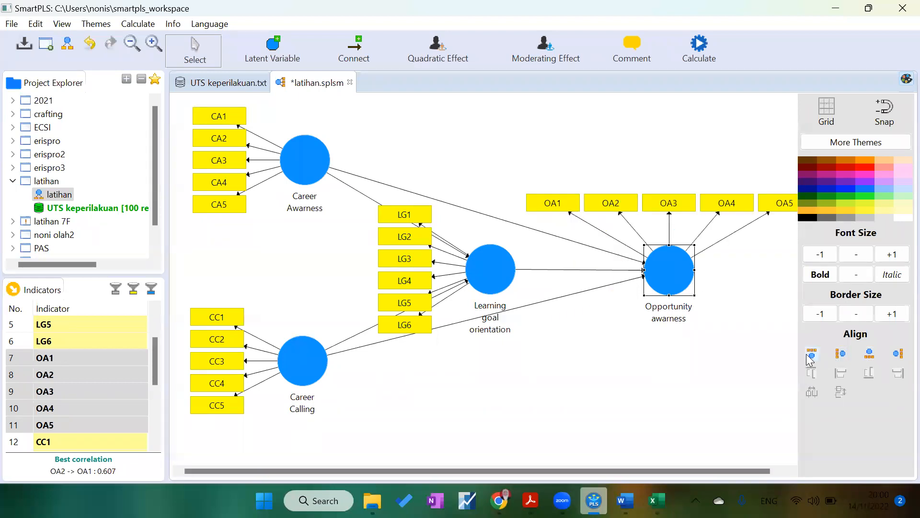
{"action": "left_click", "coordinate": [899, 355]}
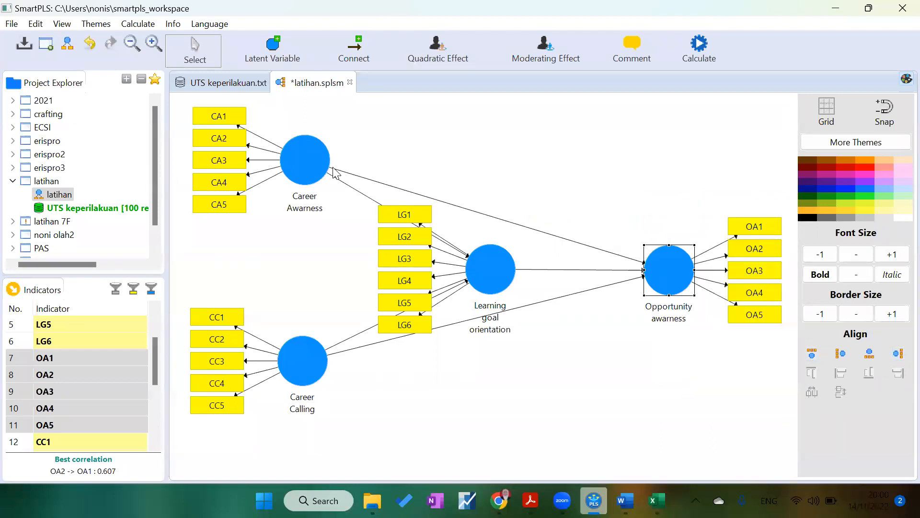
Step: Align the Career Awarness indicators above the construct and move the construct slightly down
{"action": "left_click", "coordinate": [311, 165]}
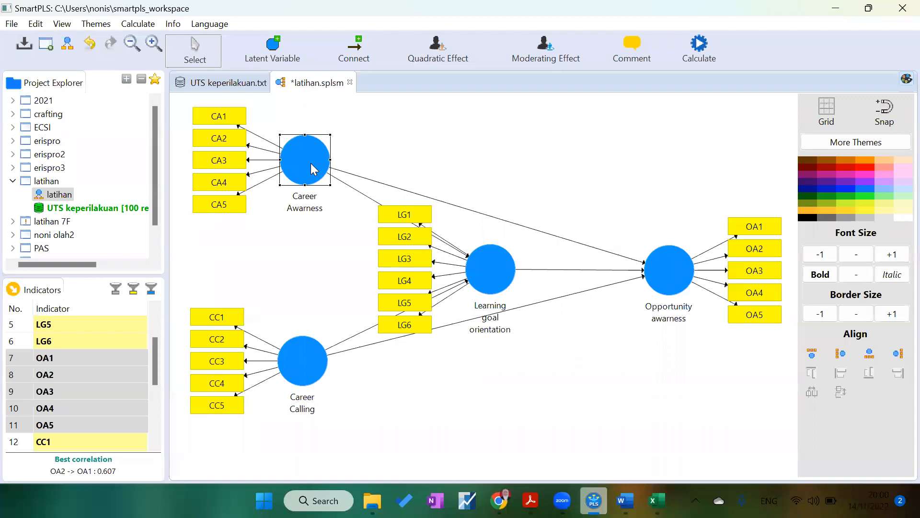
{"action": "left_click", "coordinate": [812, 353]}
{"action": "left_click_drag", "start_coordinate": [322, 169], "coordinate": [317, 194]}
Step: Align the Career Calling indicators below the construct and nudge the construct slightly up
{"action": "left_click", "coordinate": [312, 341]}
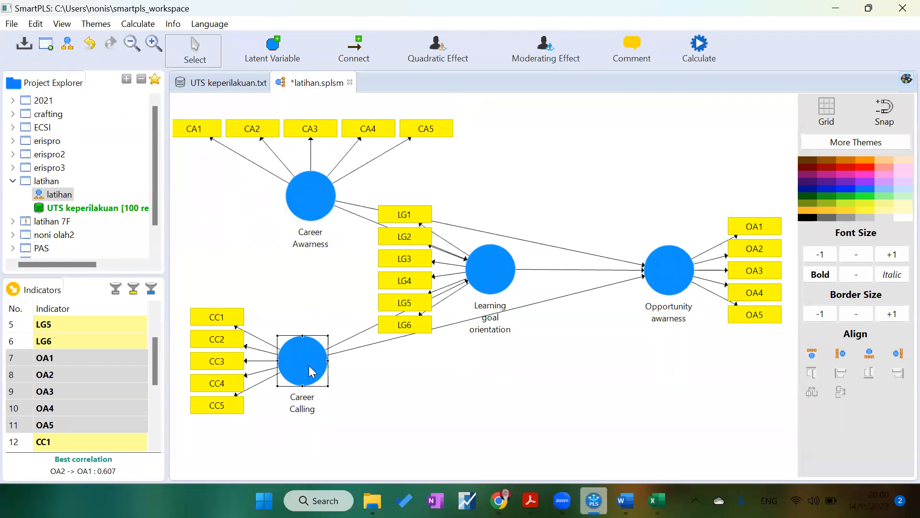
{"action": "left_click", "coordinate": [870, 354]}
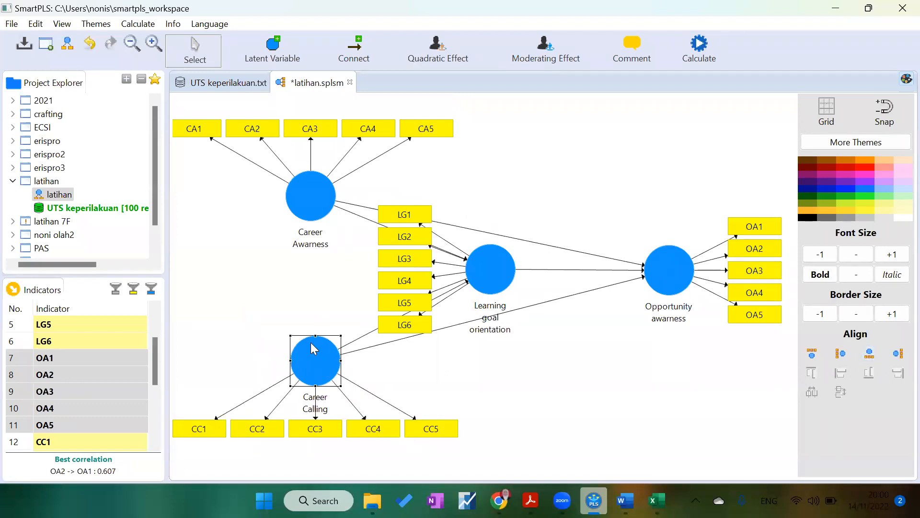
{"action": "left_click_drag", "start_coordinate": [316, 359], "coordinate": [327, 349]}
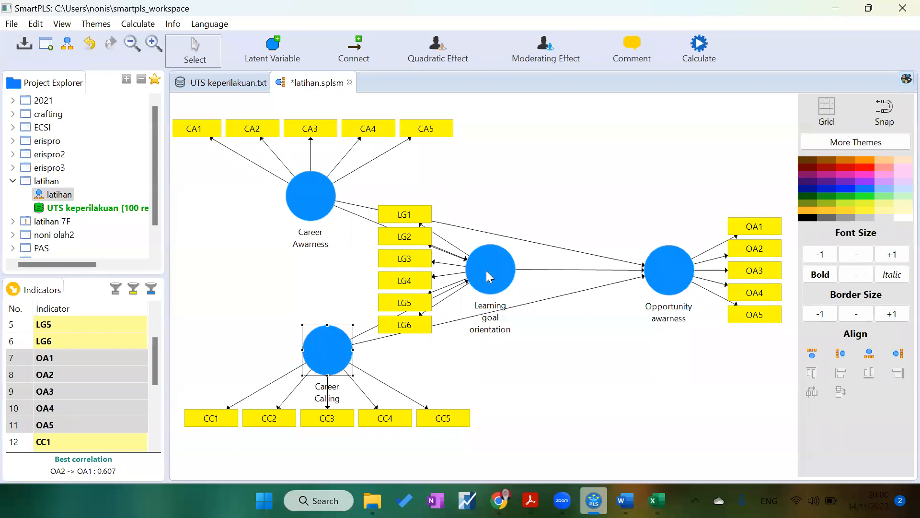
{"action": "left_click", "coordinate": [498, 267]}
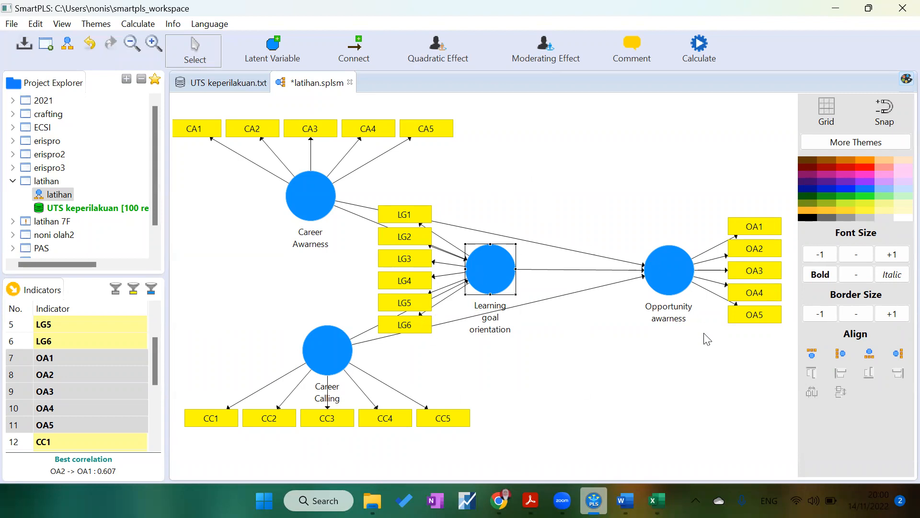
{"action": "left_click", "coordinate": [701, 42]}
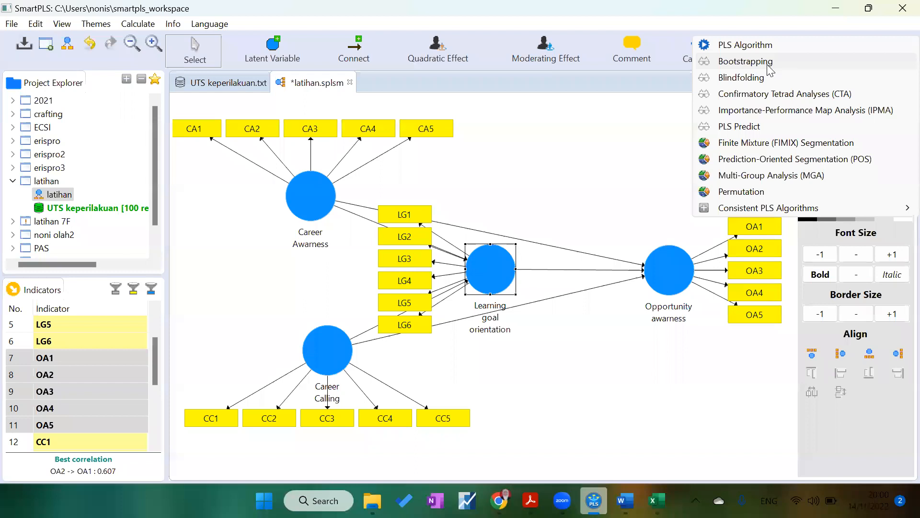
{"action": "left_click", "coordinate": [611, 101]}
{"action": "left_click", "coordinate": [611, 101]}
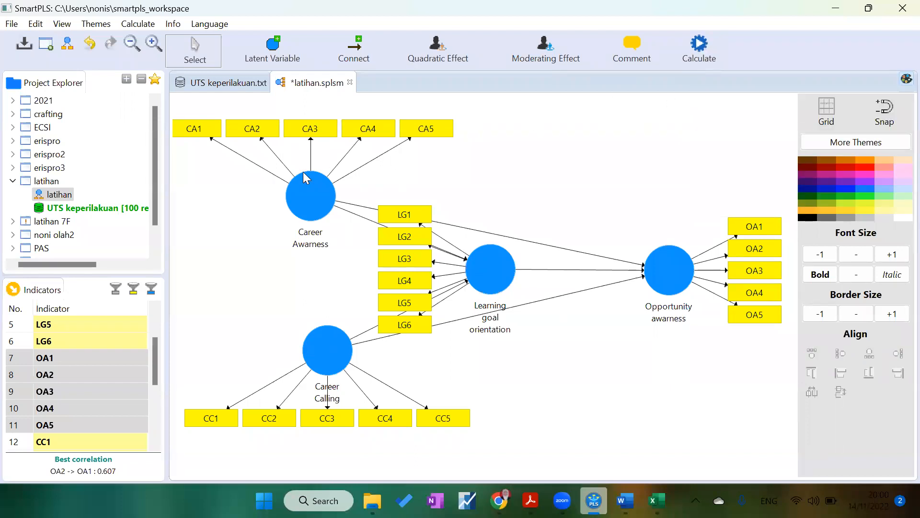
{"action": "left_click", "coordinate": [700, 49]}
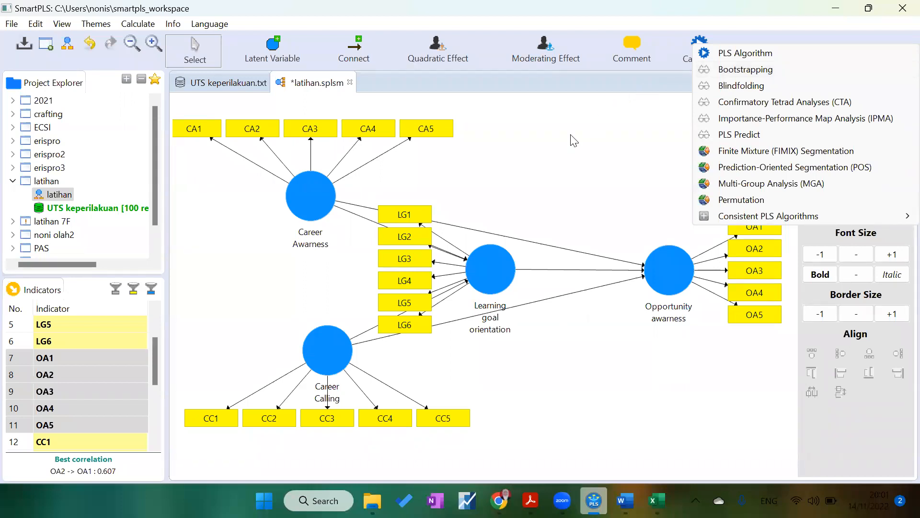
{"action": "left_click", "coordinate": [560, 157]}
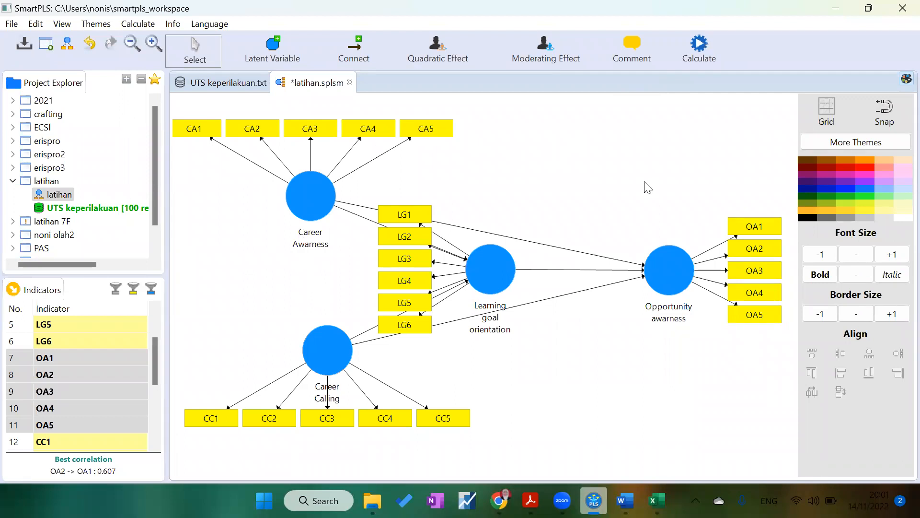
Step: Switch to Word and add the line "Ketika kita menggunakan kuesioner maka kita harus memastikan bahwa kuesioner kita baik." at the end
{"action": "left_click", "coordinate": [625, 500]}
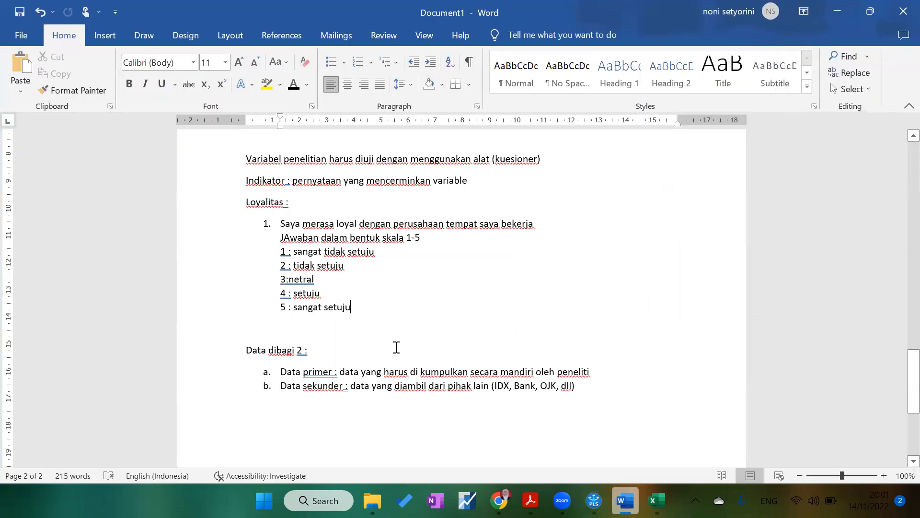
{"action": "left_click", "coordinate": [604, 392]}
{"action": "key", "text": "Return"}
{"action": "key", "text": "Return"}
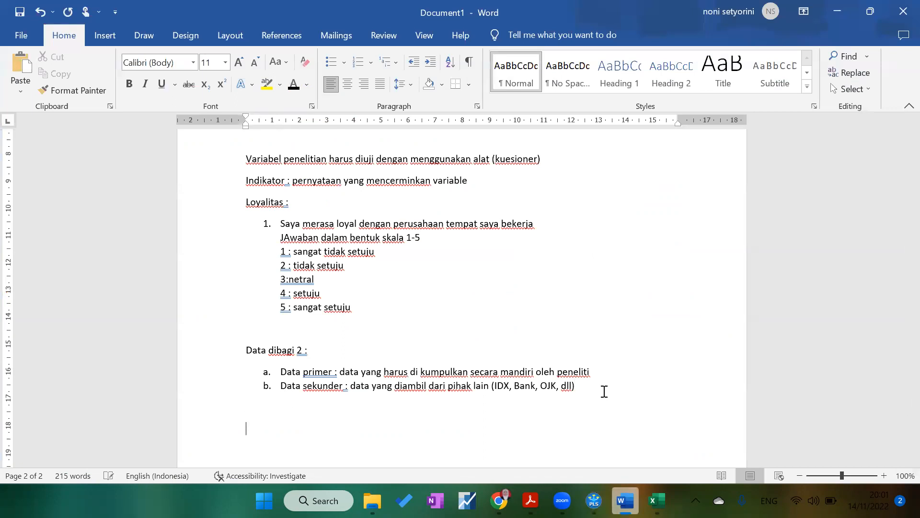
{"action": "type", "text": "Ketika kita menggunakan k"}
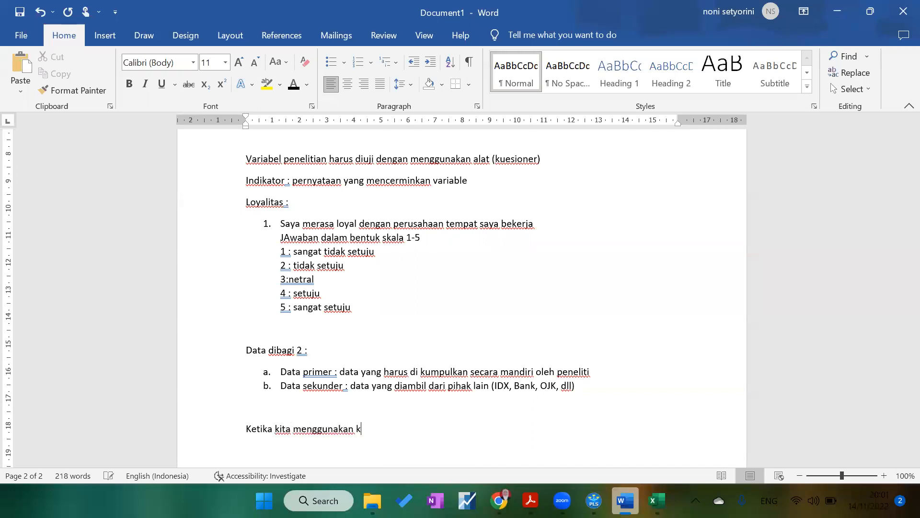
{"action": "type", "text": "uesioner maka kita harus memastikan bahwa kuesioner kita baik."}
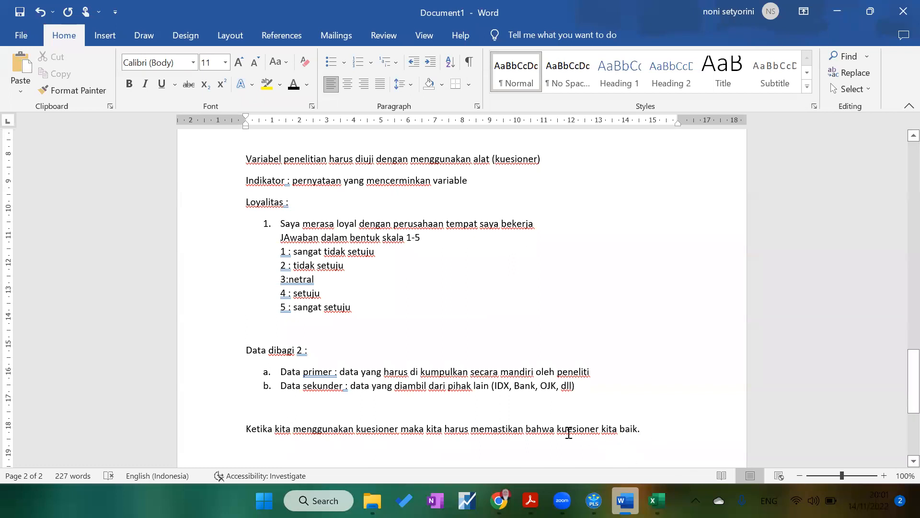
Step: Format "kuesioner kita baik." in bold blue text
{"action": "left_click_drag", "start_coordinate": [556, 428], "coordinate": [650, 429]}
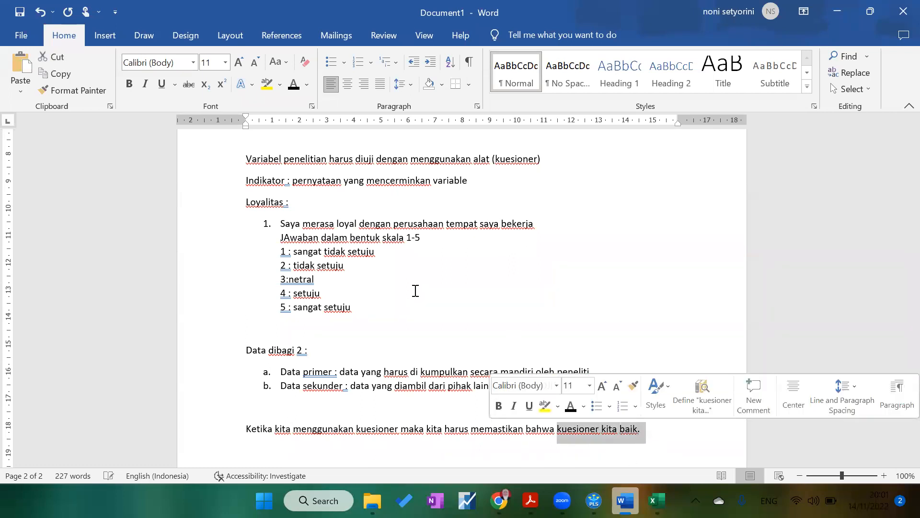
{"action": "left_click", "coordinate": [310, 88]}
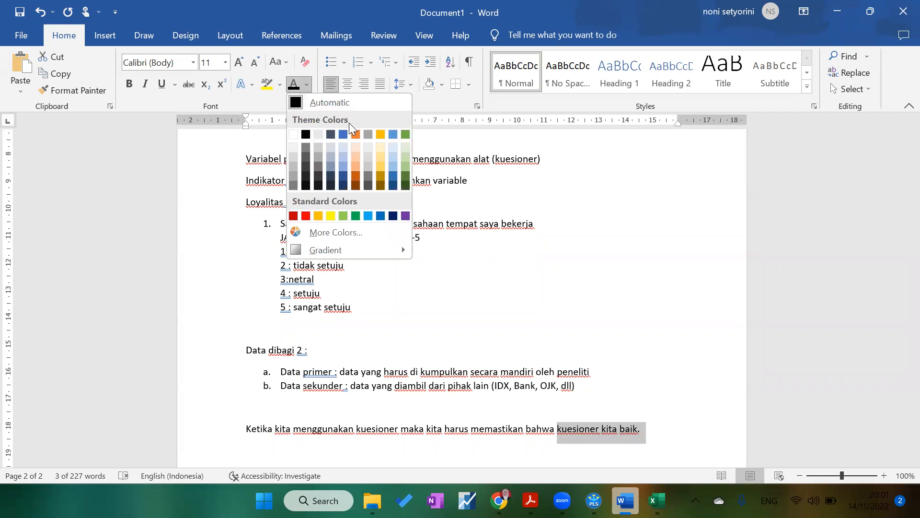
{"action": "left_click", "coordinate": [341, 136]}
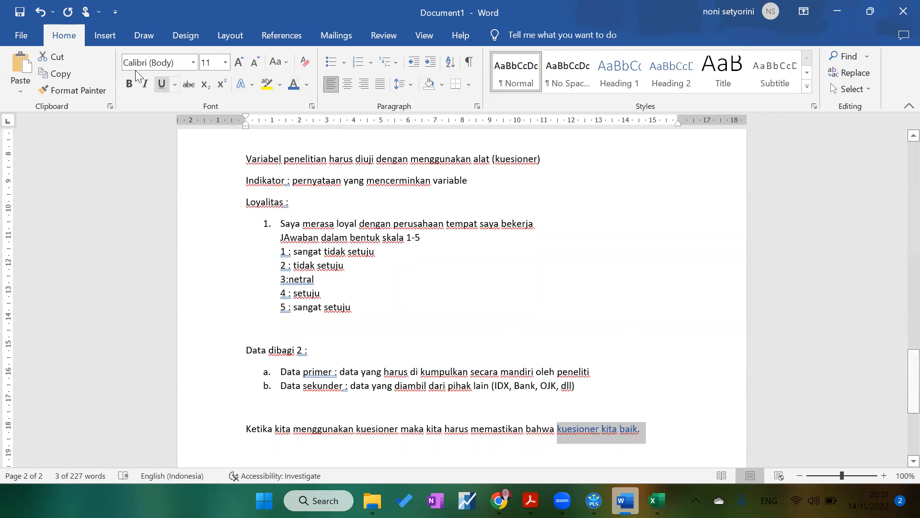
{"action": "left_click", "coordinate": [129, 84]}
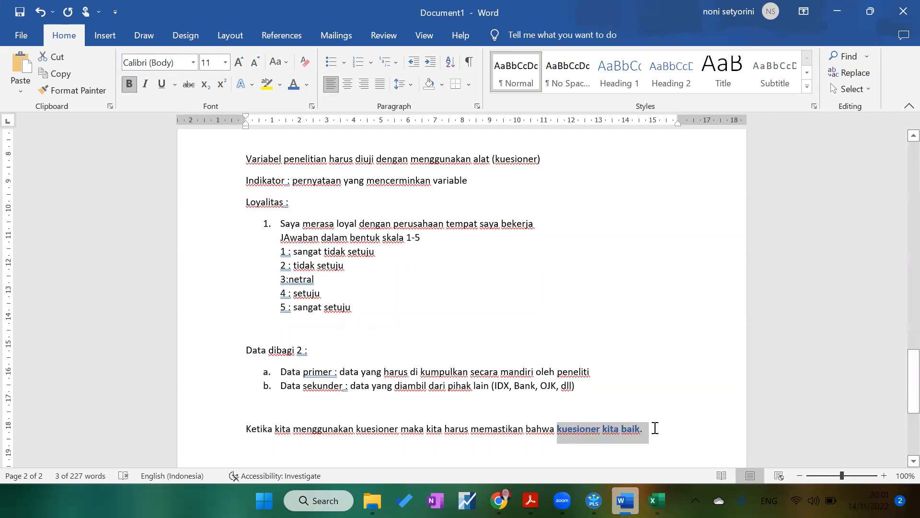
Step: Add a new line "Keusioner agar baik dipastikan dengan uji instrument. Uji instrument tda 2:"
{"action": "left_click", "coordinate": [654, 431]}
{"action": "key", "text": "Return"}
{"action": "type", "text": "Keusioner ah"}
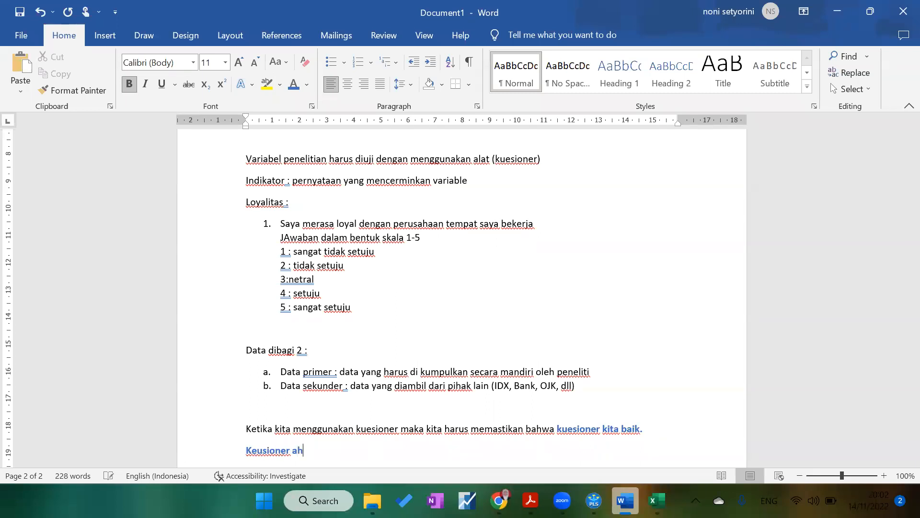
{"action": "key", "text": "BackSpace"}
{"action": "type", "text": "gar baik dipastikan dengan uj"}
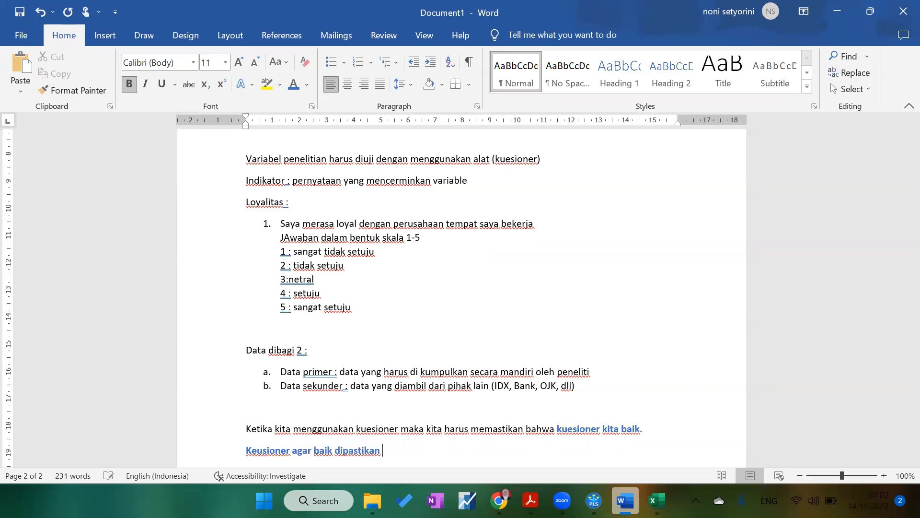
{"action": "type", "text": "i instrumen"}
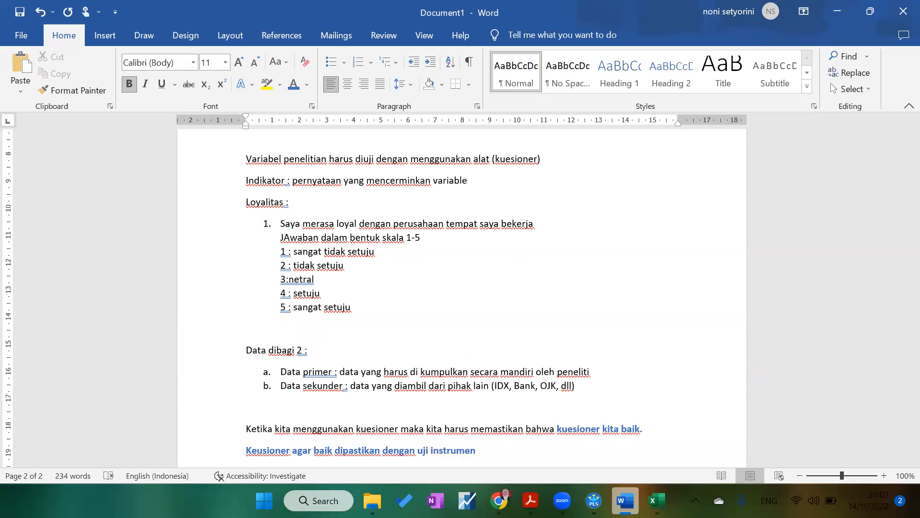
{"action": "type", "text": "t. Uji instrument tda 2:"}
{"action": "key", "text": "Return"}
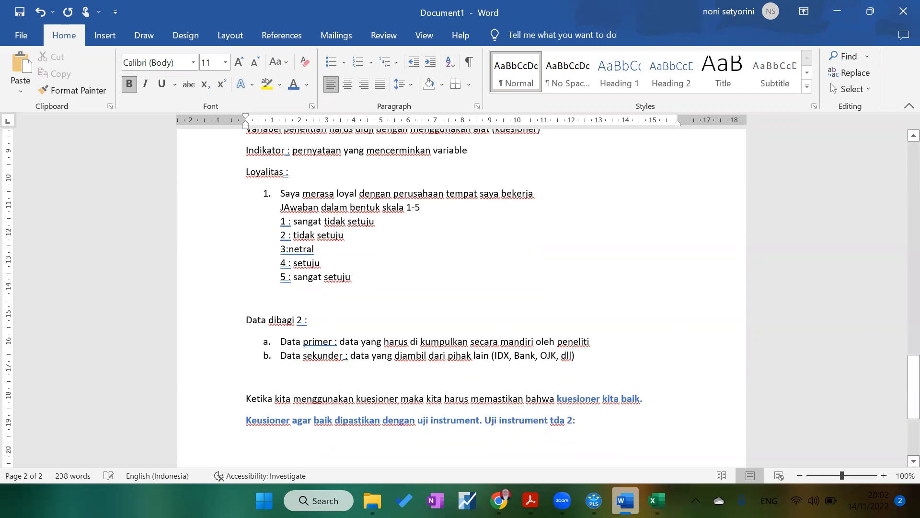
Step: Add a lettered list with the items "Uji validitas" and "Uji Reliabilitas"
{"action": "type", "text": "a. Uji validitas"}
{"action": "key", "text": "Return"}
{"action": "type", "text": "Uji Reliab"}
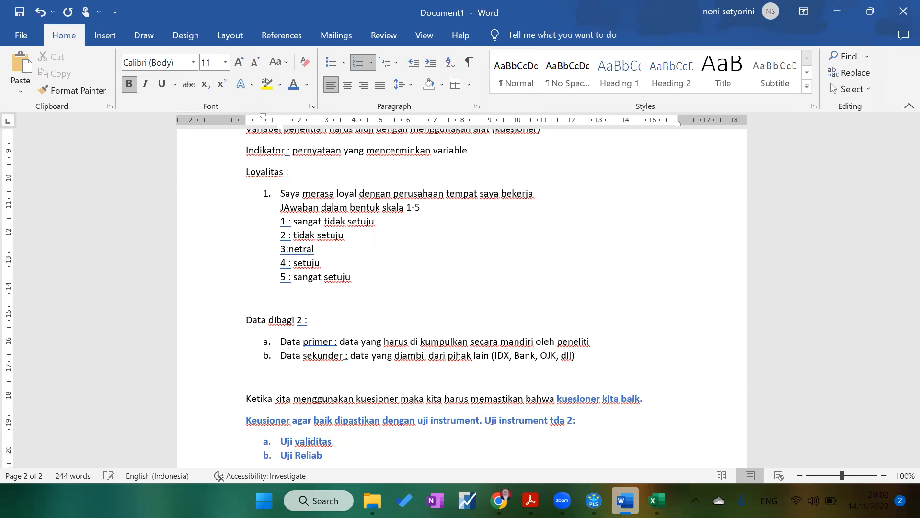
{"action": "type", "text": "ilitas"}
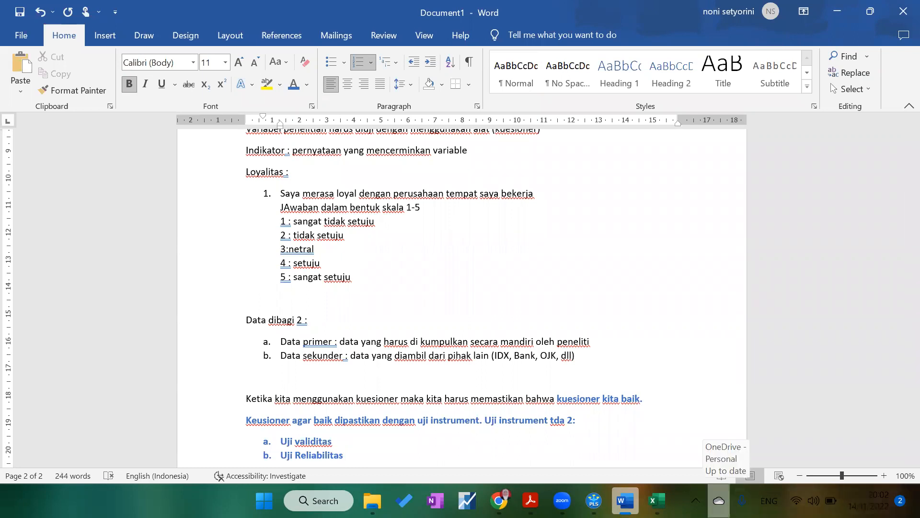
Step: Return to SmartPLS and run the PLS Algorithm on the model with the default settings
{"action": "left_click", "coordinate": [594, 500]}
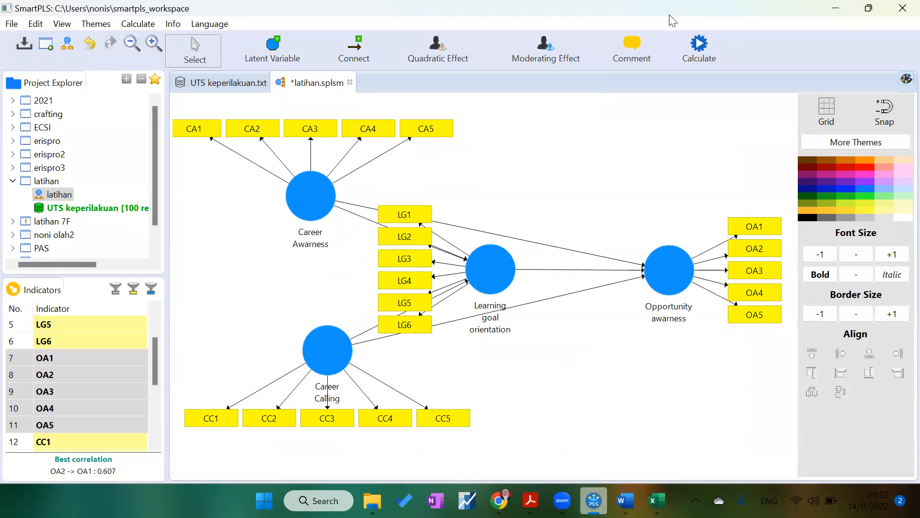
{"action": "left_click", "coordinate": [700, 49]}
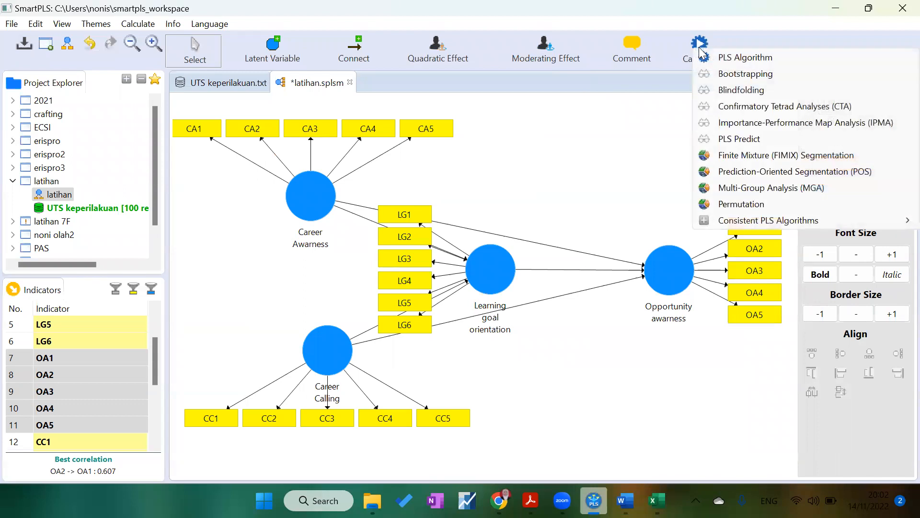
{"action": "left_click", "coordinate": [729, 58]}
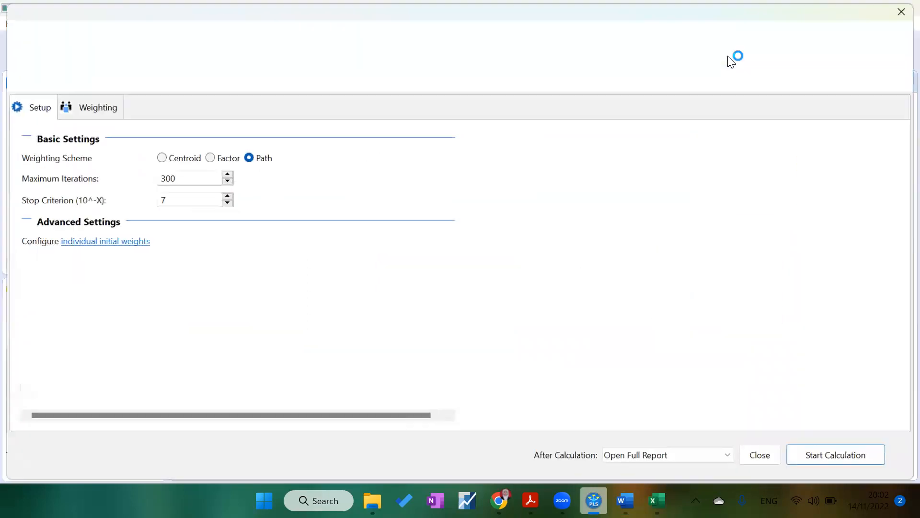
{"action": "left_click", "coordinate": [829, 457]}
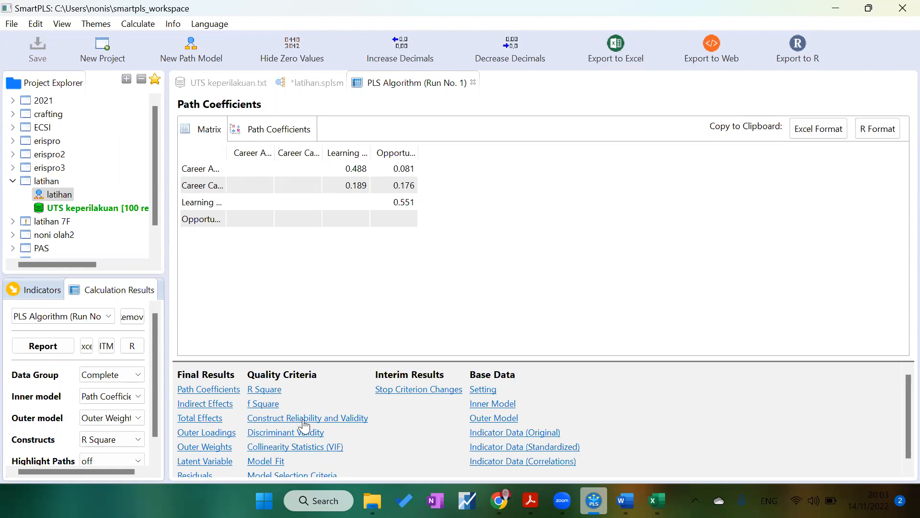
Step: Open the Construct Reliability and Validity results and widen the construct name column
{"action": "left_click", "coordinate": [267, 420]}
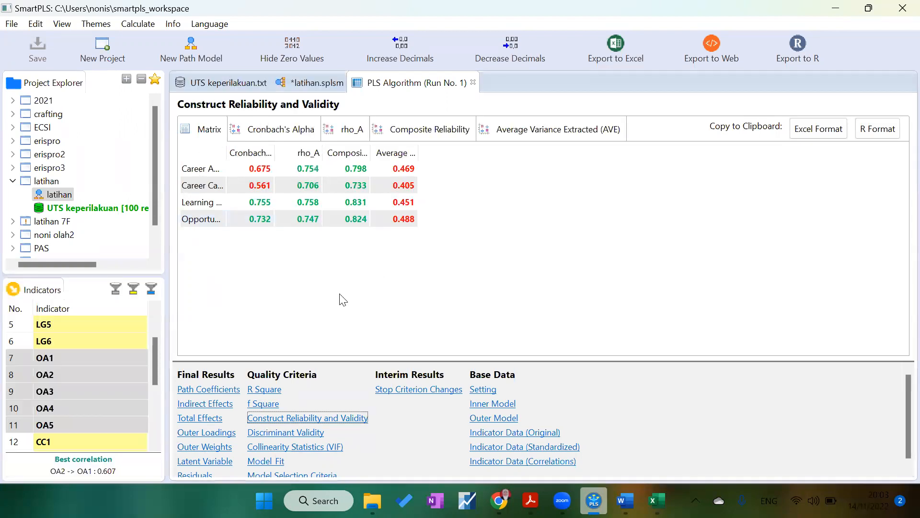
{"action": "left_click_drag", "start_coordinate": [226, 153], "coordinate": [274, 152]}
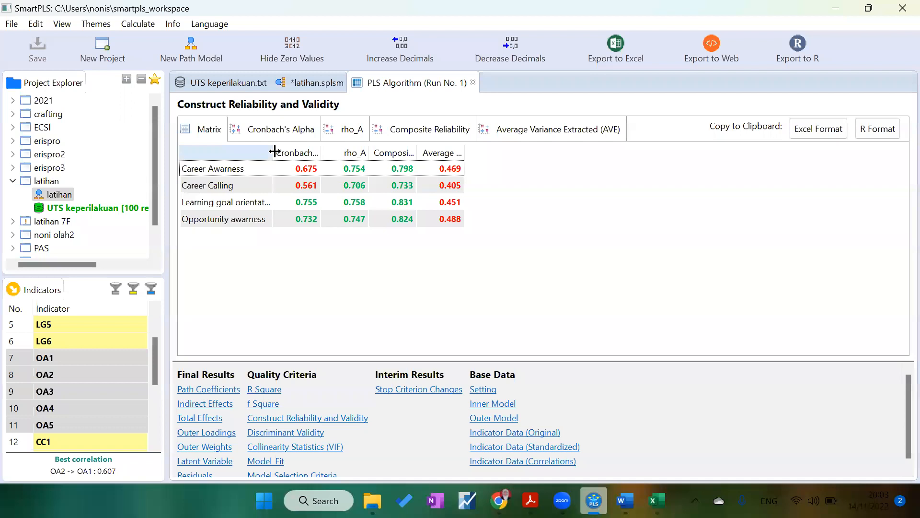
Step: Review the path coefficients and indirect effects results, then reopen Construct Reliability and Validity and widen its value columns
{"action": "left_click", "coordinate": [207, 390]}
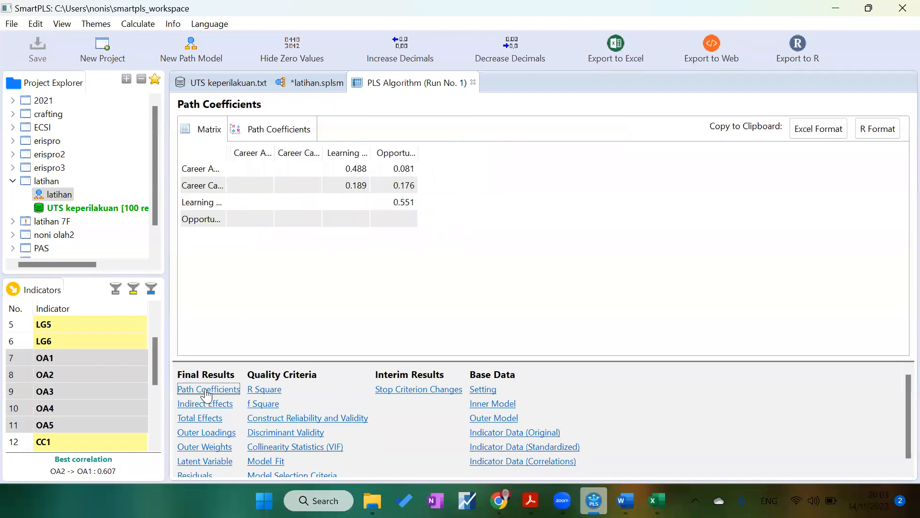
{"action": "left_click", "coordinate": [205, 405]}
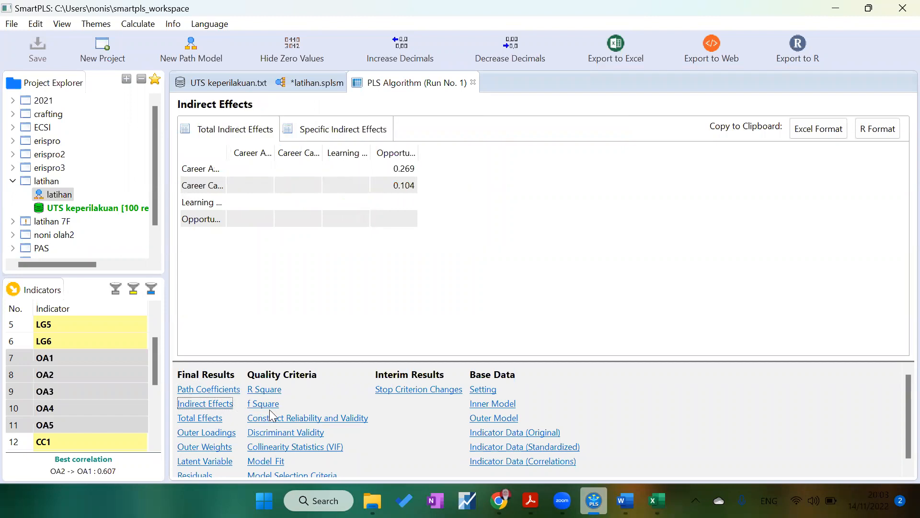
{"action": "left_click", "coordinate": [298, 418]}
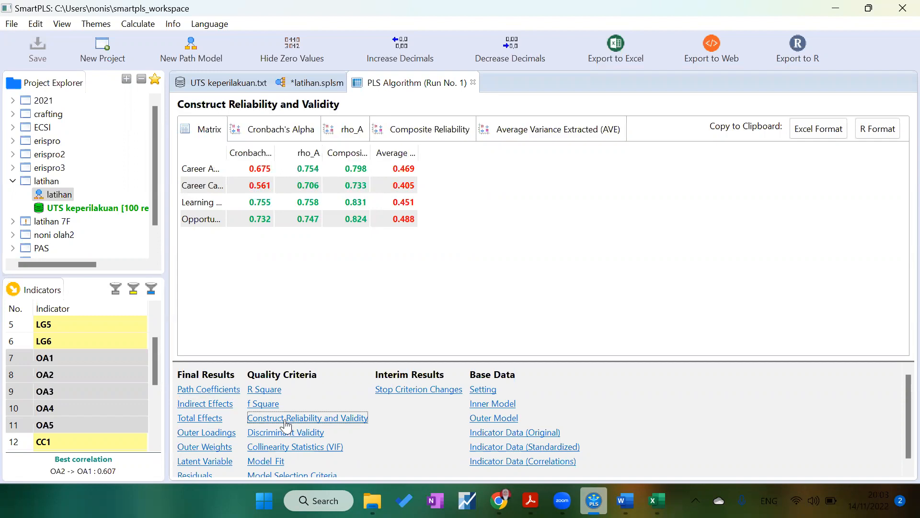
{"action": "left_click_drag", "start_coordinate": [226, 156], "coordinate": [386, 150]}
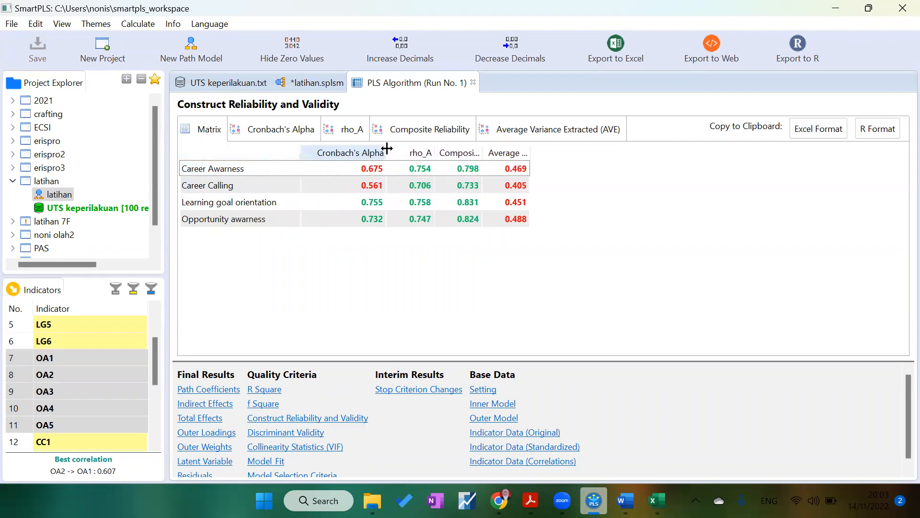
{"action": "left_click_drag", "start_coordinate": [481, 150], "coordinate": [523, 153]}
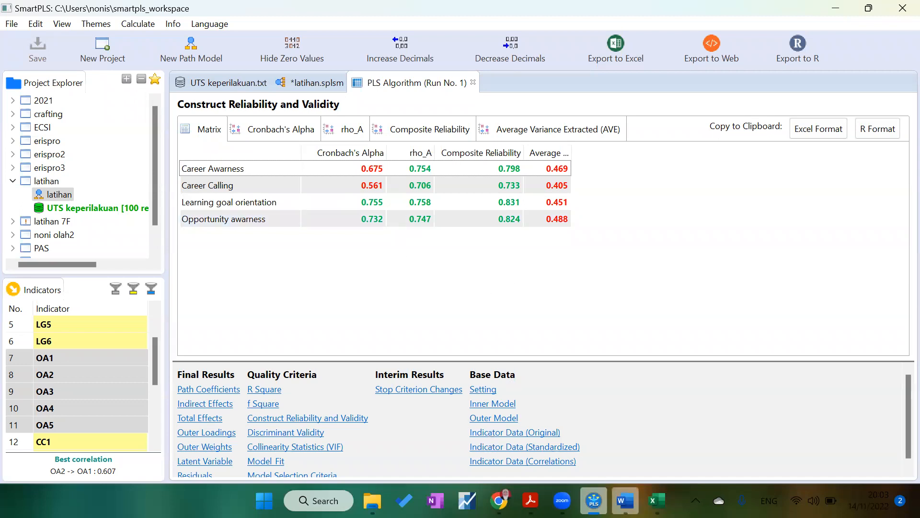
Step: In the Word notes, extend the reliability item with "dilihat dari nilai Cronbach alpha >0,6 dan composite reliability >0,7"
{"action": "mouse_move", "coordinate": [626, 500]}
{"action": "left_click", "coordinate": [623, 436]}
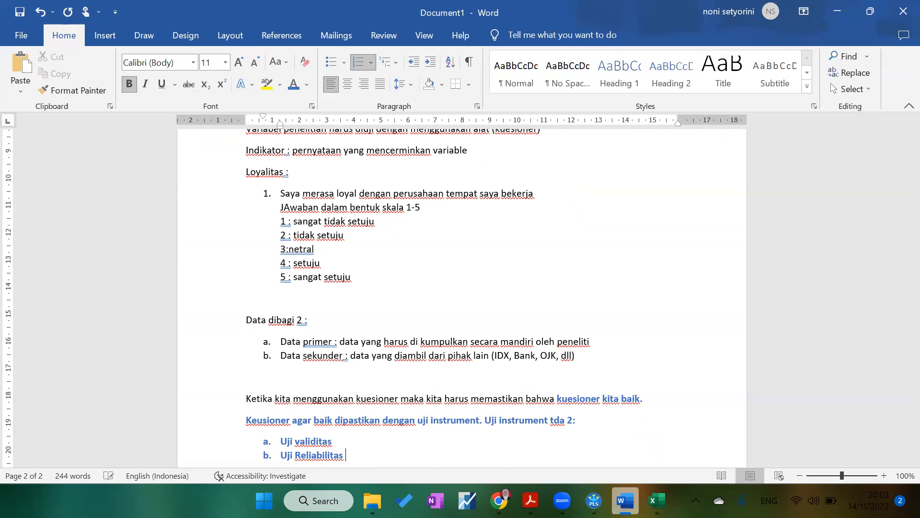
{"action": "type", "text": "d"}
{"action": "type", "text": "ilihat d"}
{"action": "type", "text": "ari "}
{"action": "type", "text": "nilai cro"}
{"action": "type", "text": "nbach ap"}
{"action": "type", "text": "lha"}
{"action": "type", "text": " >0"}
{"action": "type", "text": ",6 dan compo"}
{"action": "type", "text": "site relia"}
{"action": "type", "text": "bilty"}
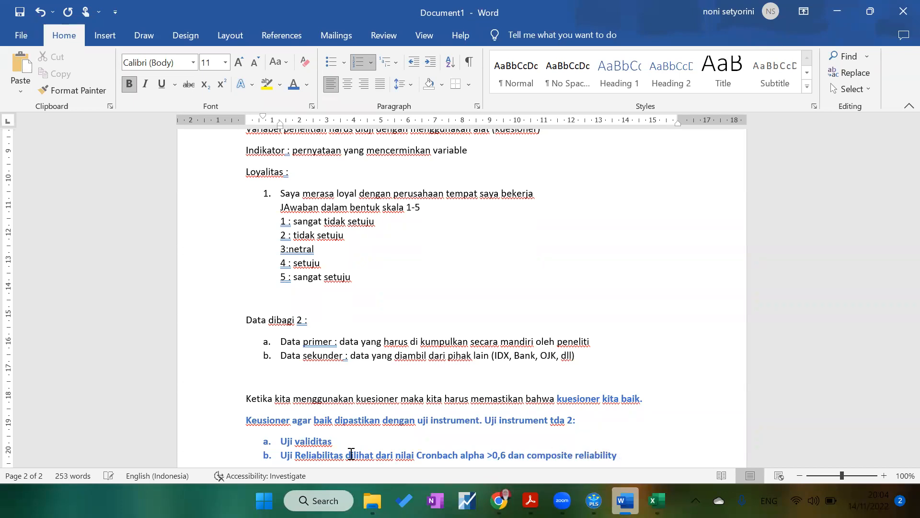
{"action": "type", "text": "7"}
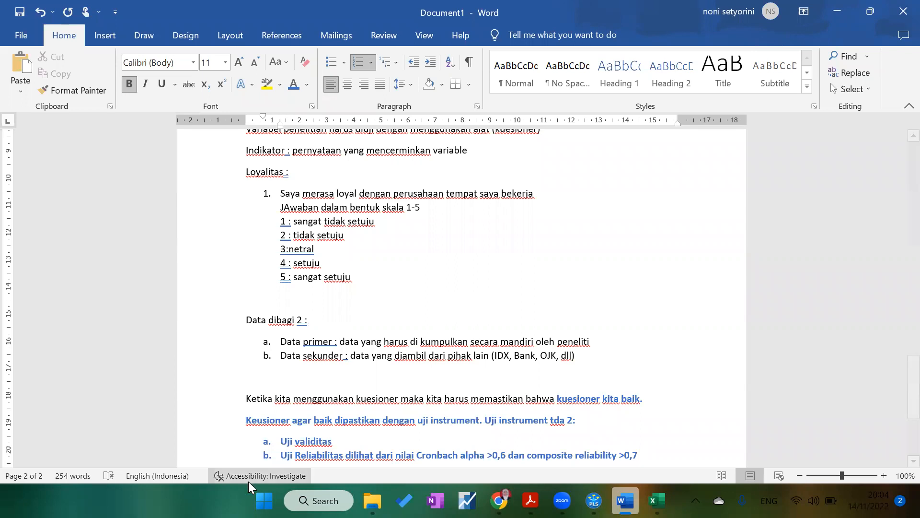
Step: Widen the Average Variance Extracted column in the reliability results, then return to the notes
{"action": "left_click", "coordinate": [594, 500]}
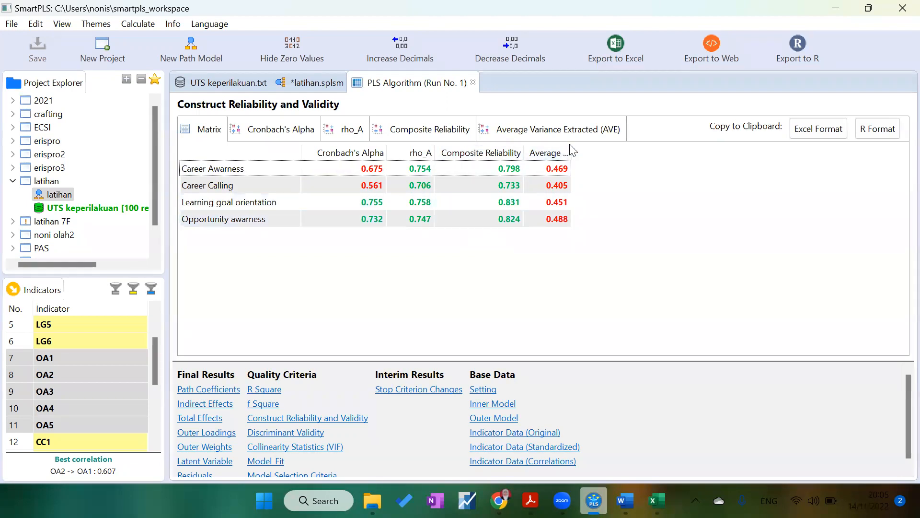
{"action": "left_click_drag", "start_coordinate": [585, 152], "coordinate": [660, 154]}
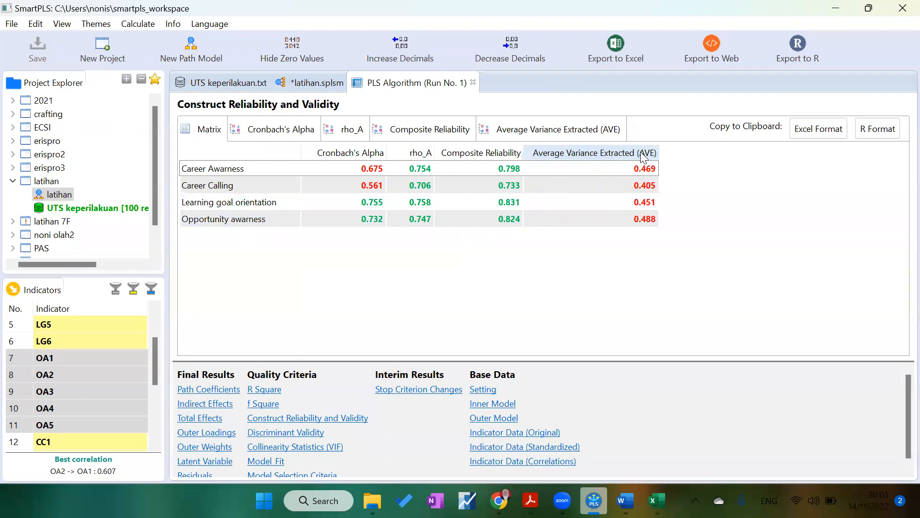
{"action": "mouse_move", "coordinate": [625, 501]}
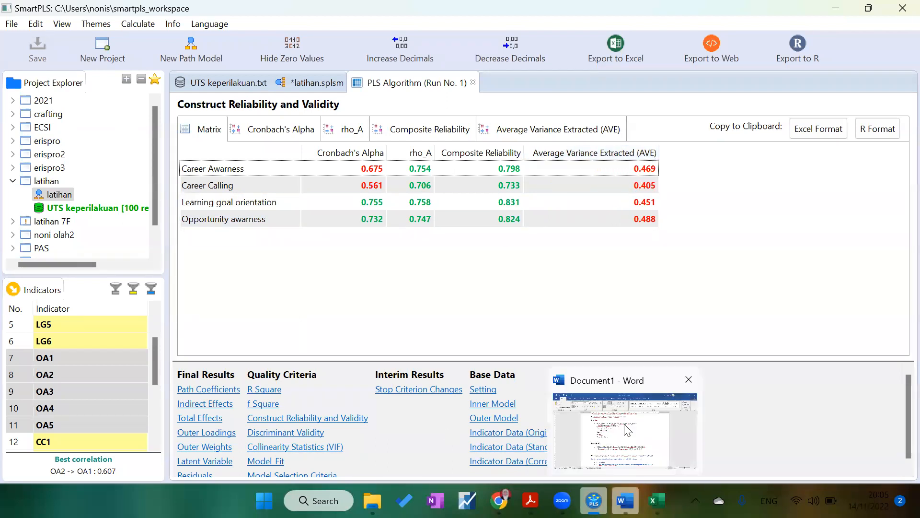
{"action": "left_click", "coordinate": [626, 426]}
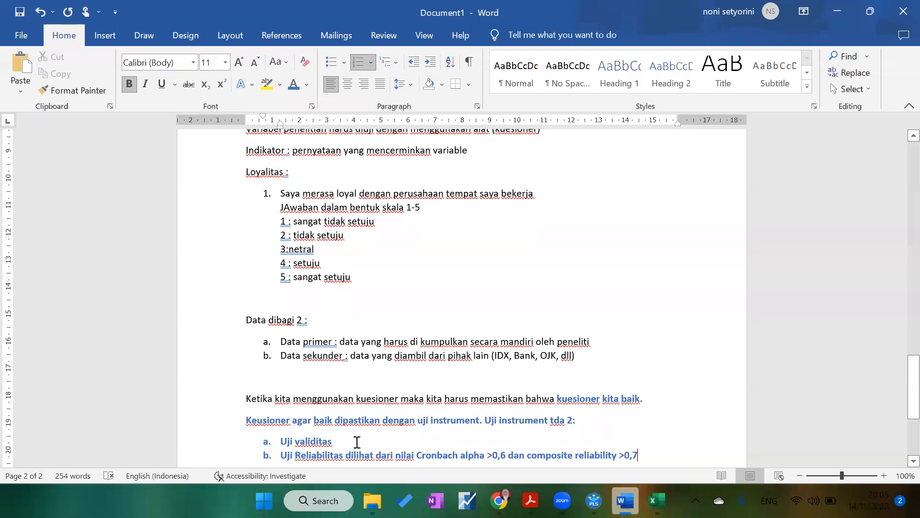
Step: Append ": AVE >0,5 dan nilai outer loading >0,5" to the "Uji validitas" item
{"action": "left_click", "coordinate": [357, 441]}
{"action": "type", "text": ": AVE >0,5 dan"}
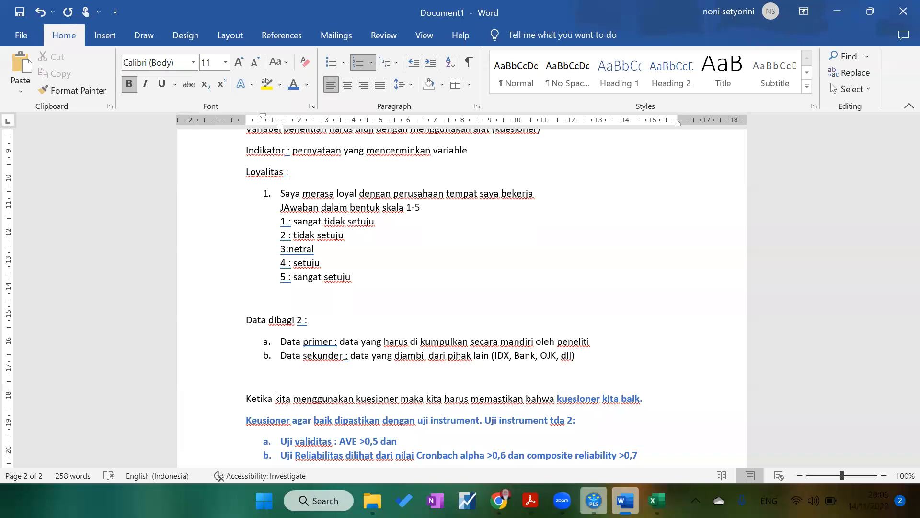
{"action": "left_click", "coordinate": [594, 501]}
{"action": "left_click", "coordinate": [594, 500]}
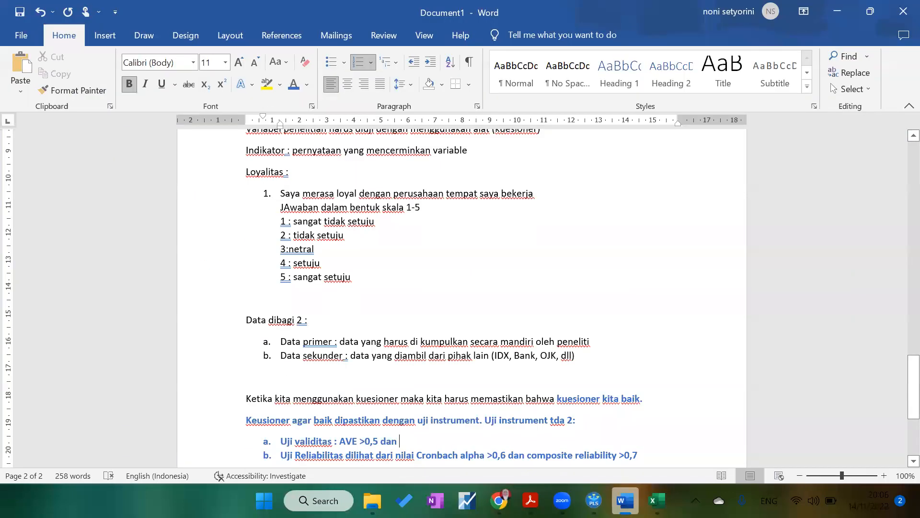
{"action": "type", "text": "ni"}
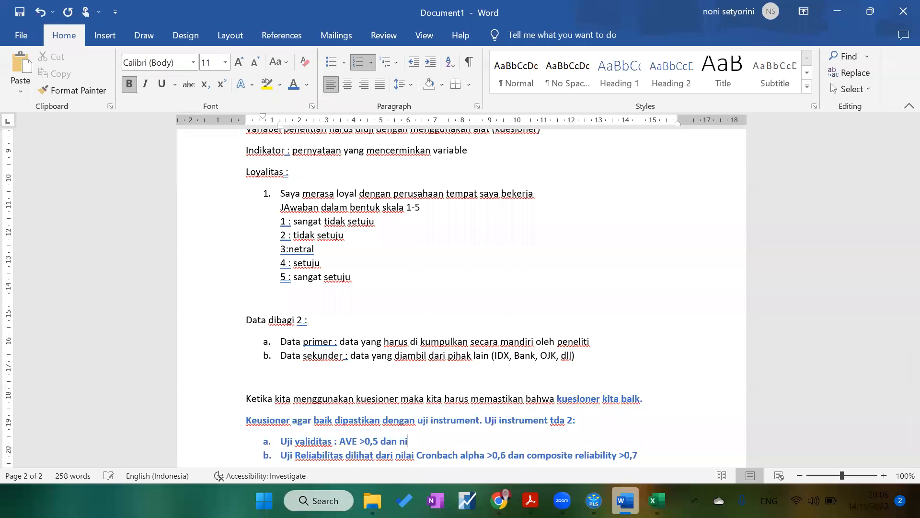
{"action": "type", "text": "lai outer loading >0,5"}
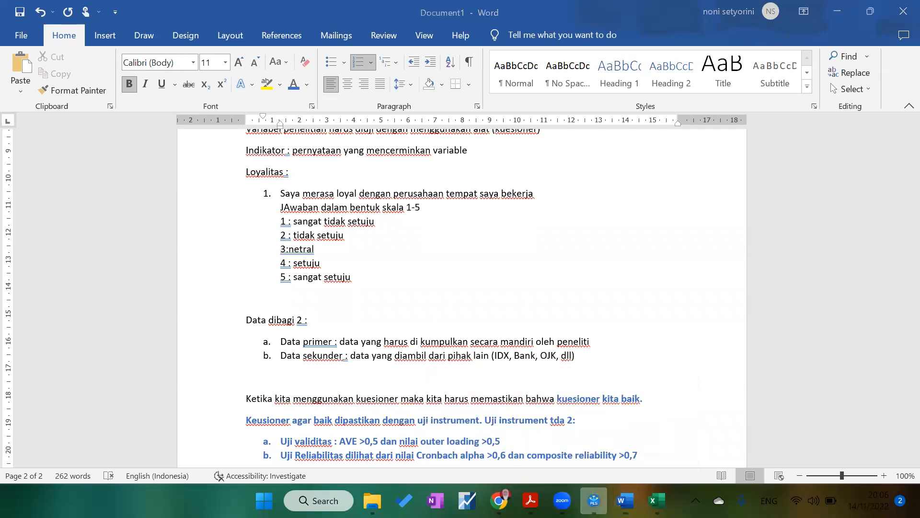
Step: Check the outer loadings on the path model, then set the outer loading criterion in the validity item to >0,7
{"action": "left_click", "coordinate": [594, 500]}
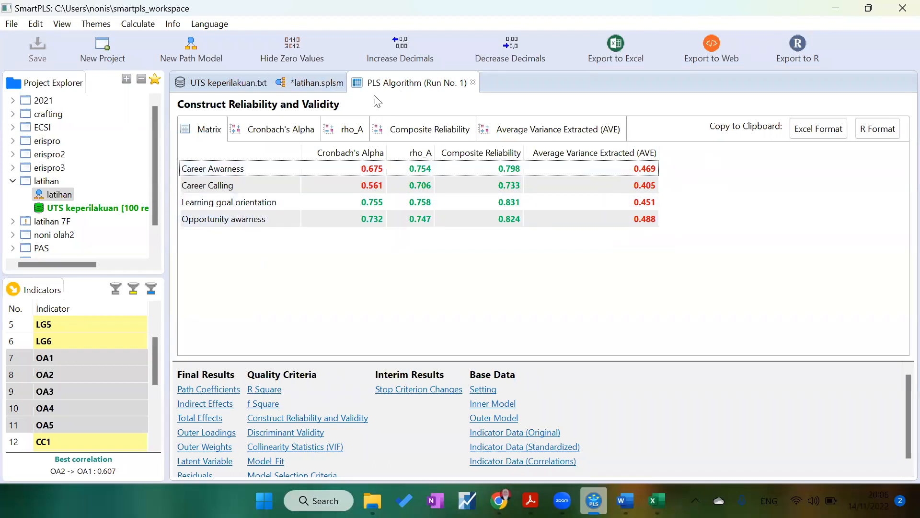
{"action": "left_click", "coordinate": [322, 86]}
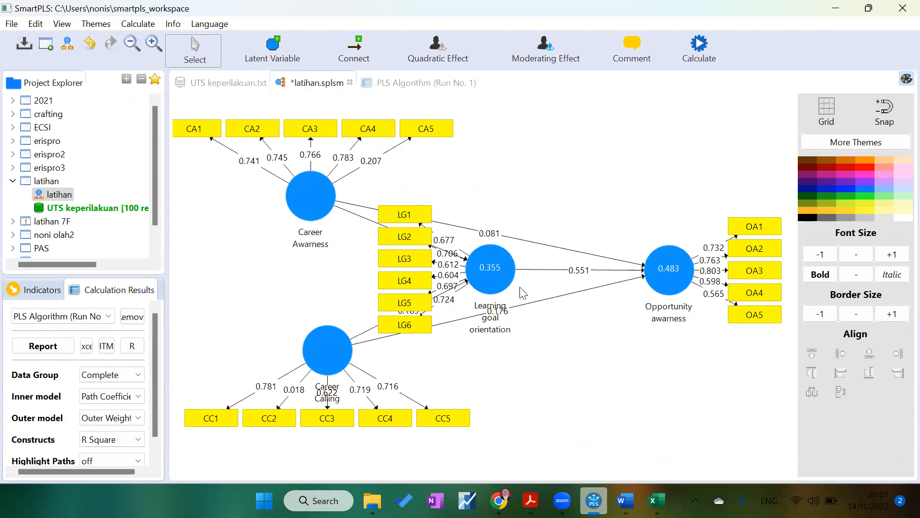
{"action": "mouse_move", "coordinate": [506, 267]}
{"action": "left_click", "coordinate": [625, 501]}
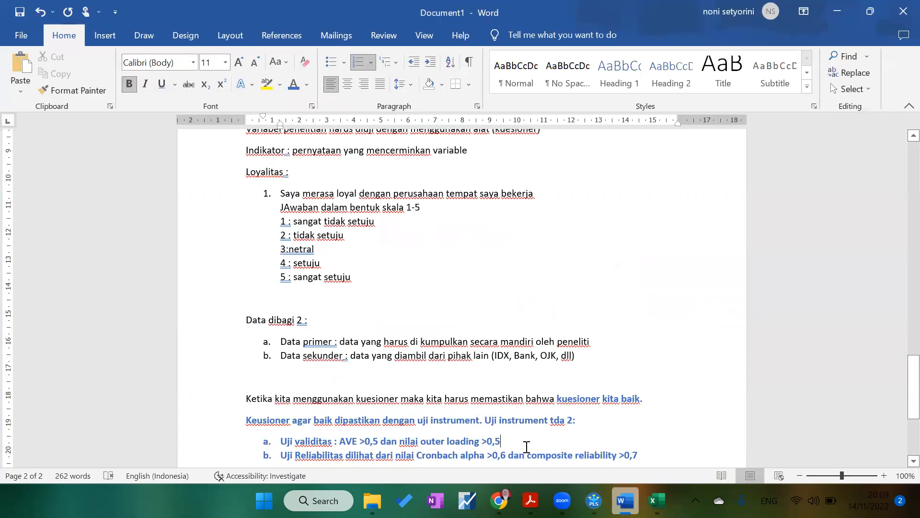
{"action": "key", "text": "BackSpace"}
{"action": "type", "text": "7"}
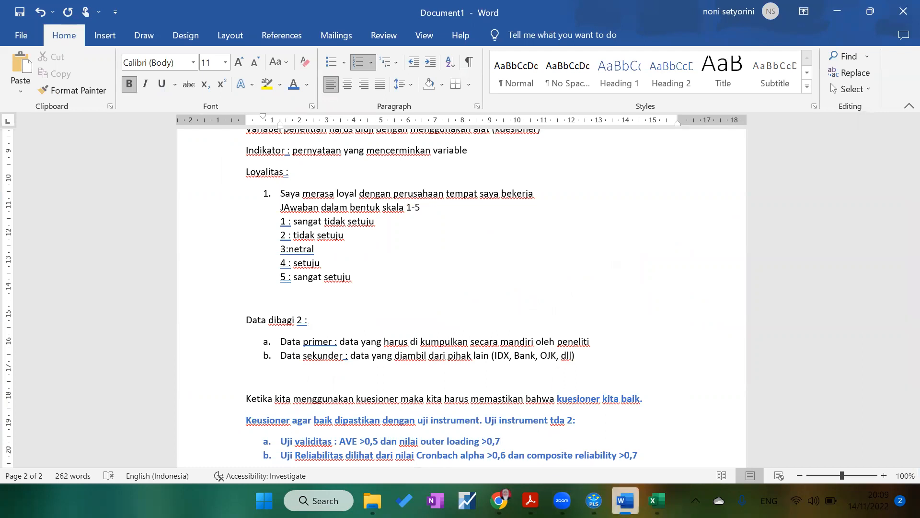
Step: Add an unnumbered line under the validity item reading "Variabel yg di drop : CA5"
{"action": "left_click", "coordinate": [594, 500]}
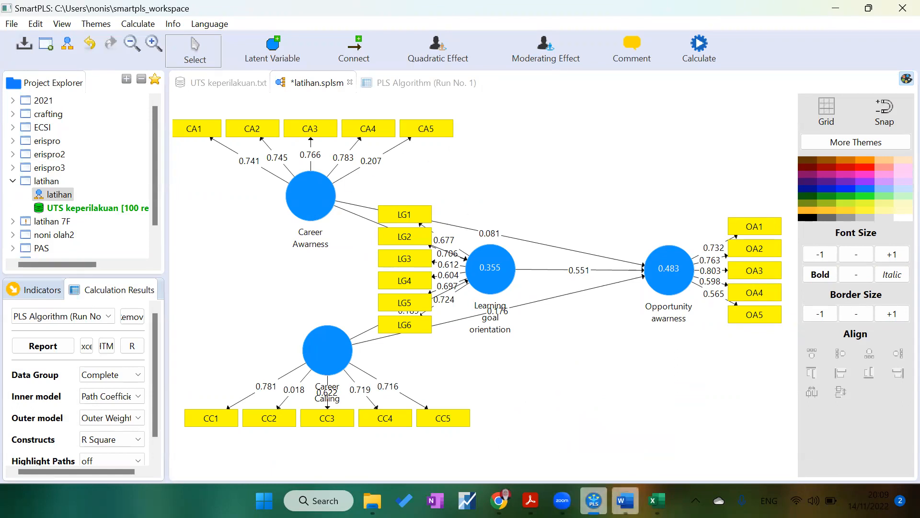
{"action": "left_click", "coordinate": [625, 501]}
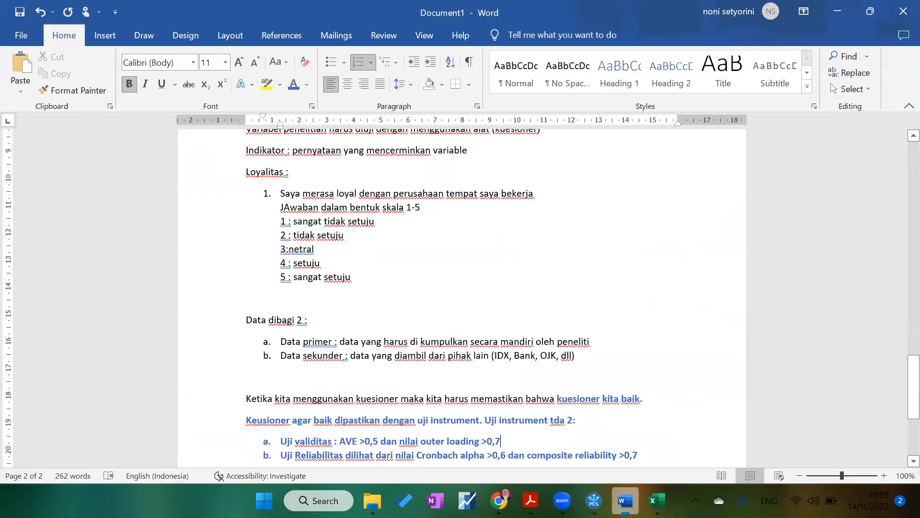
{"action": "left_click", "coordinate": [546, 446]}
{"action": "key", "text": "Return"}
{"action": "key", "text": "BackSpace"}
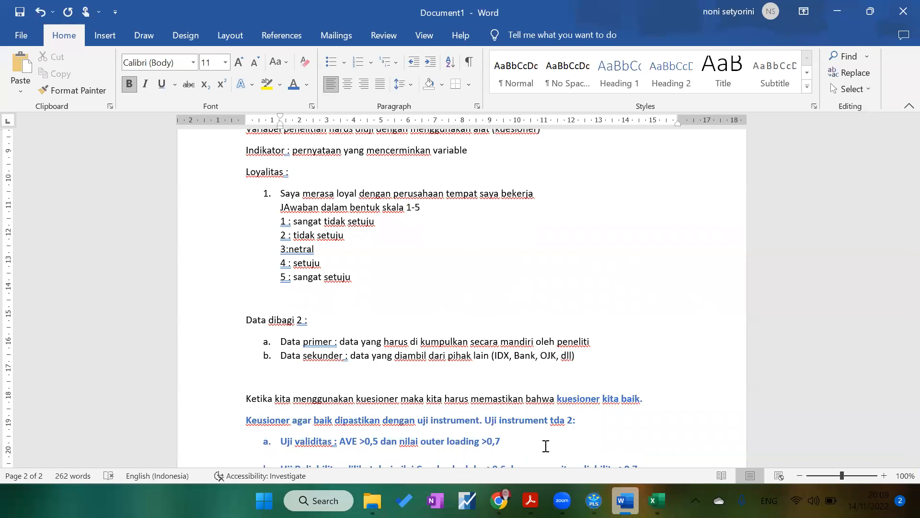
{"action": "left_click_drag", "start_coordinate": [901, 389], "coordinate": [902, 415]}
{"action": "type", "text": "CC"}
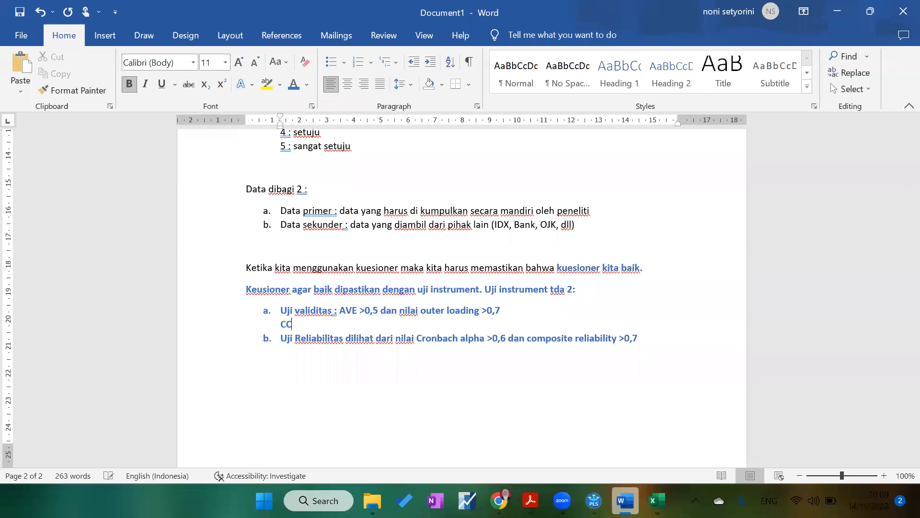
{"action": "type", "text": "5"}
{"action": "key", "text": "BackSpace"}
{"action": "key", "text": "BackSpace"}
{"action": "key", "text": "BackSpace"}
{"action": "type", "text": "Variav"}
{"action": "key", "text": "BackSpace"}
{"action": "type", "text": "bel yg di dr"}
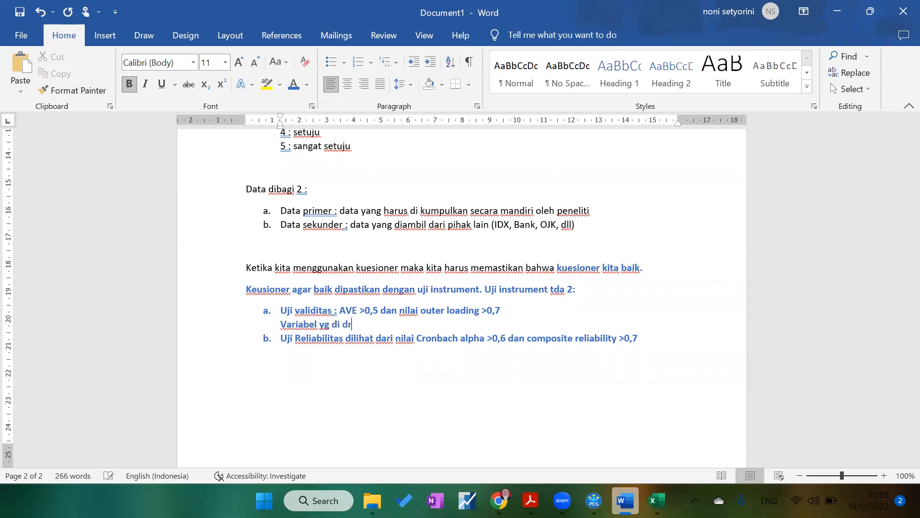
{"action": "type", "text": "op : CA5"}
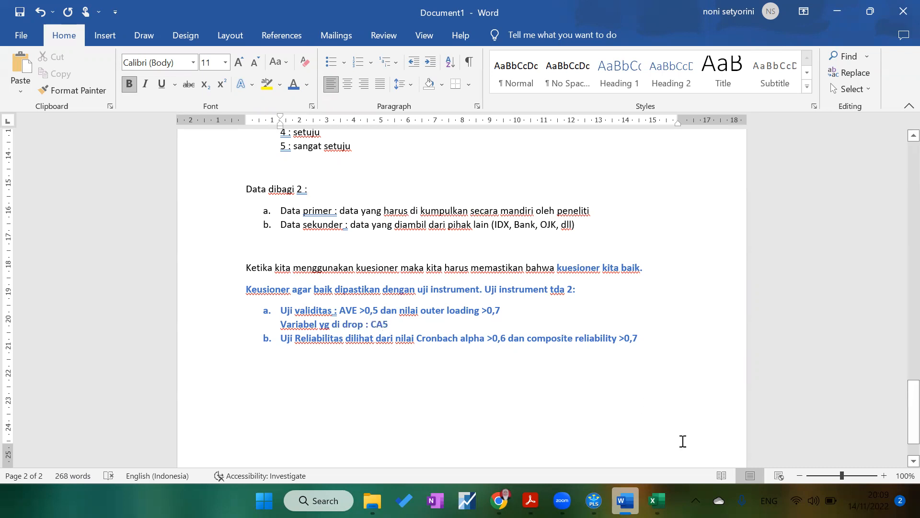
Step: Compare against the model's loadings and append CC2 and CC3 to the dropped-indicator list
{"action": "left_click", "coordinate": [594, 501]}
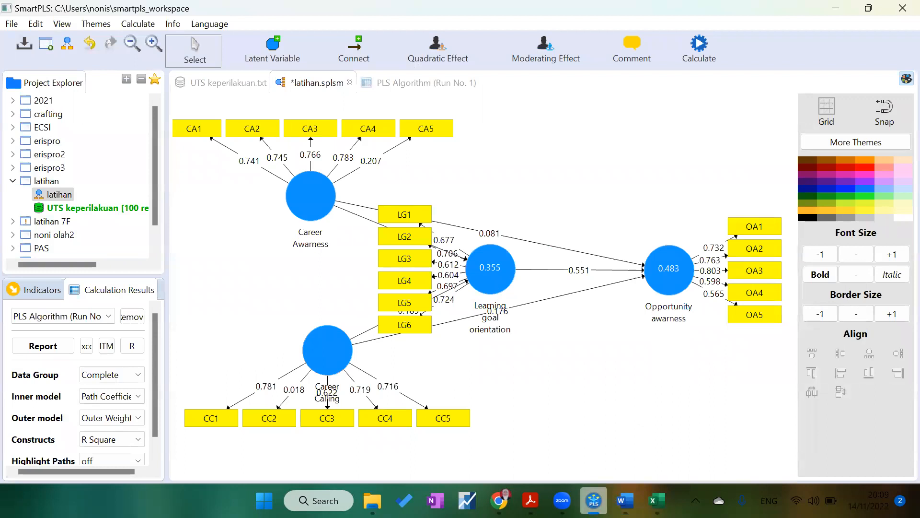
{"action": "left_click", "coordinate": [626, 501]}
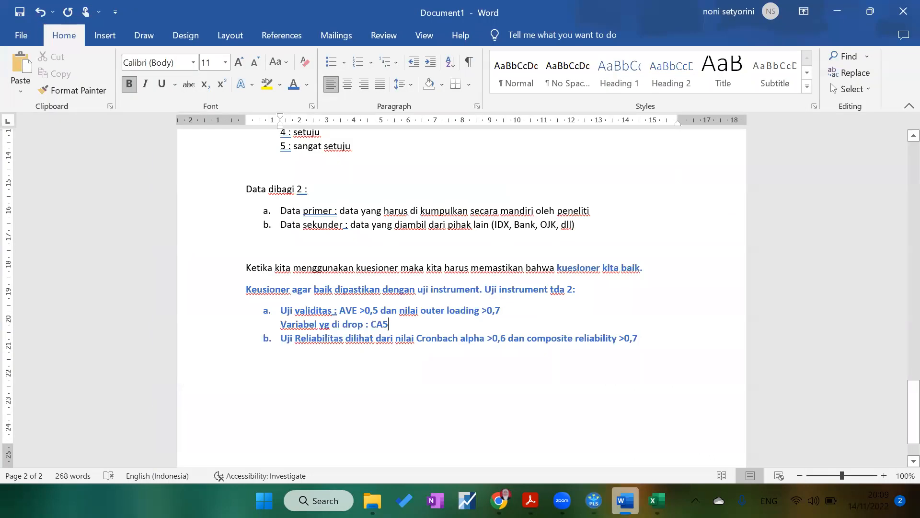
{"action": "type", "text": ", CC2"}
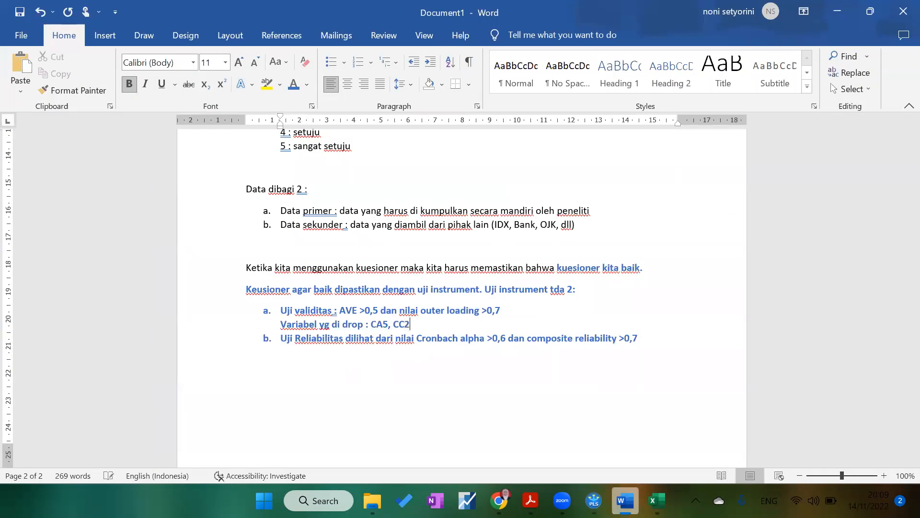
{"action": "type", "text": ","}
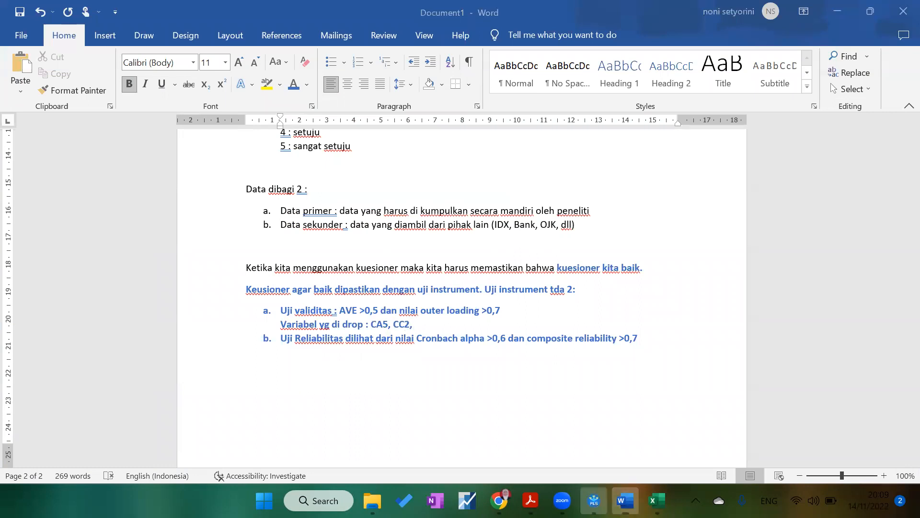
{"action": "left_click", "coordinate": [594, 500]}
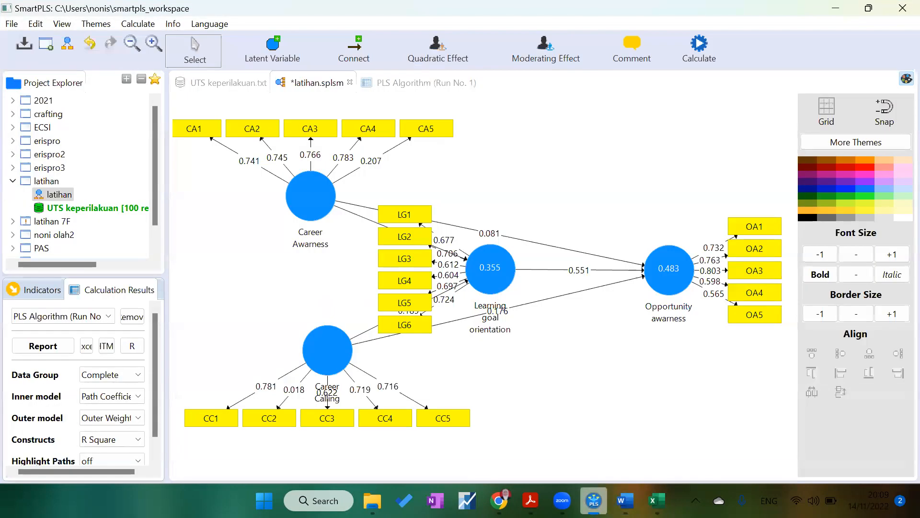
{"action": "key", "text": "alt+Tab"}
{"action": "type", "text": "CC"}
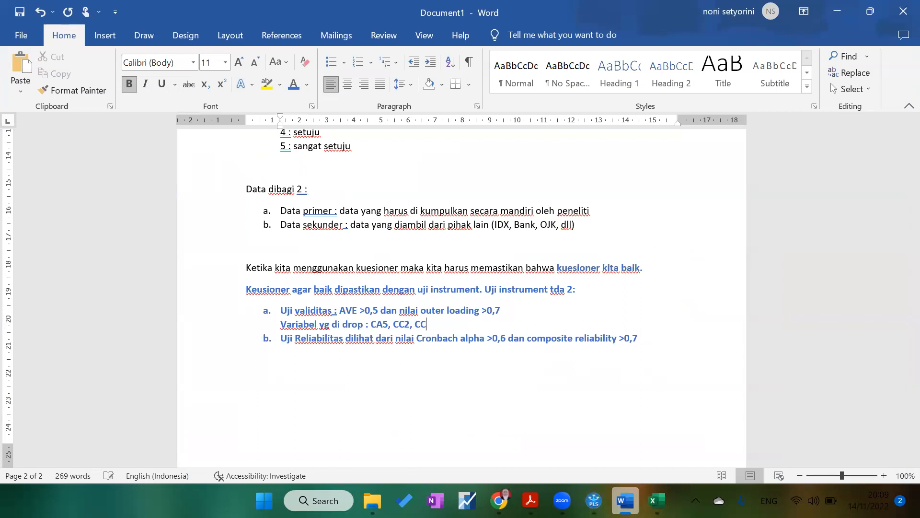
{"action": "type", "text": "3,"}
Step: Append LG3 and LG4 to the dropped-indicator list and return to the SmartPLS model
{"action": "key", "text": "alt+Tab"}
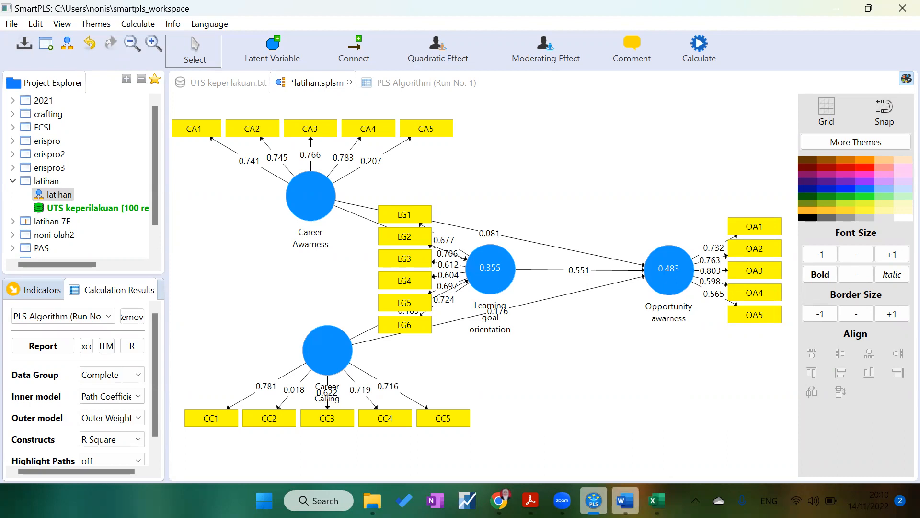
{"action": "left_click", "coordinate": [625, 501]}
{"action": "type", "text": "L"}
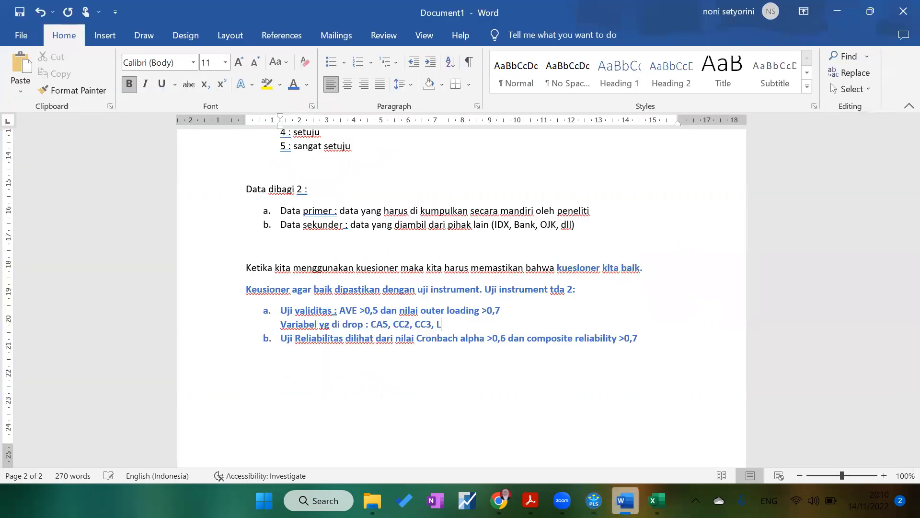
{"action": "type", "text": "G3, LG4,"}
{"action": "key", "text": "alt+Tab"}
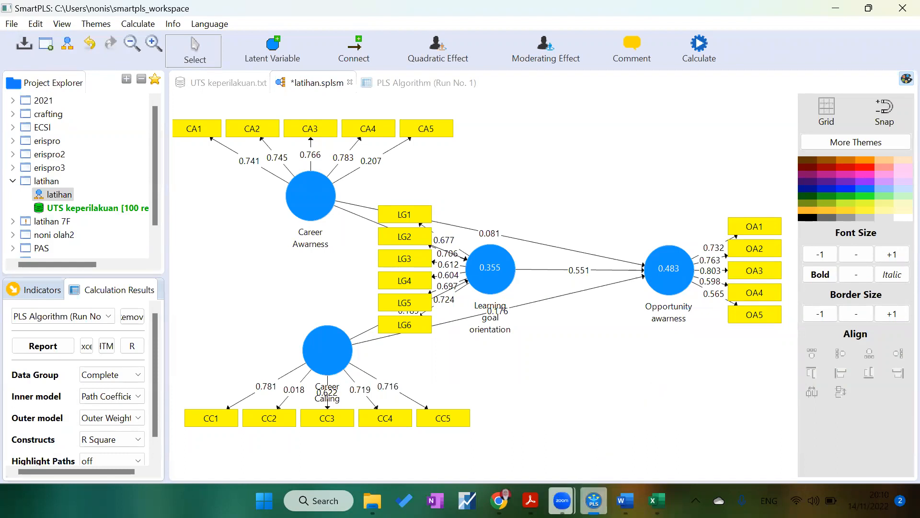
Step: Append OA4 and OA5 to the dropped-indicator list in the Word notes
{"action": "left_click", "coordinate": [656, 501]}
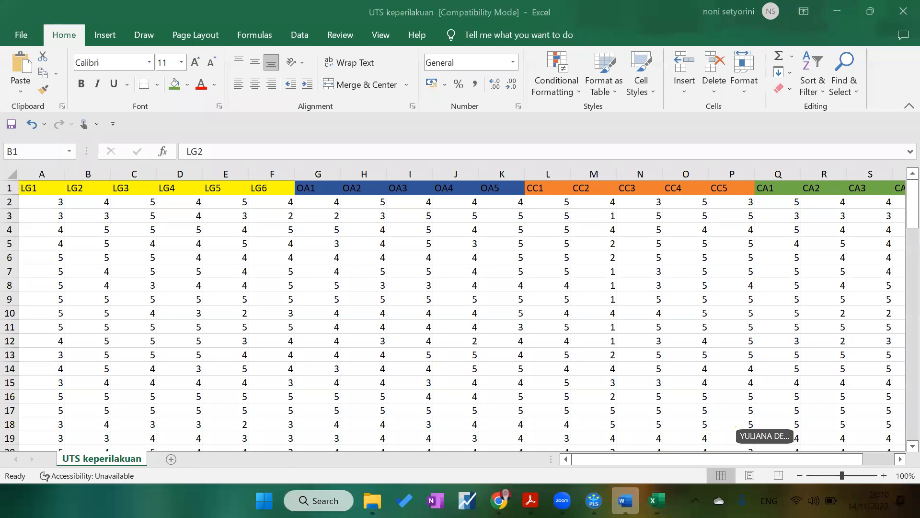
{"action": "left_click", "coordinate": [626, 501]}
{"action": "type", "text": "O"}
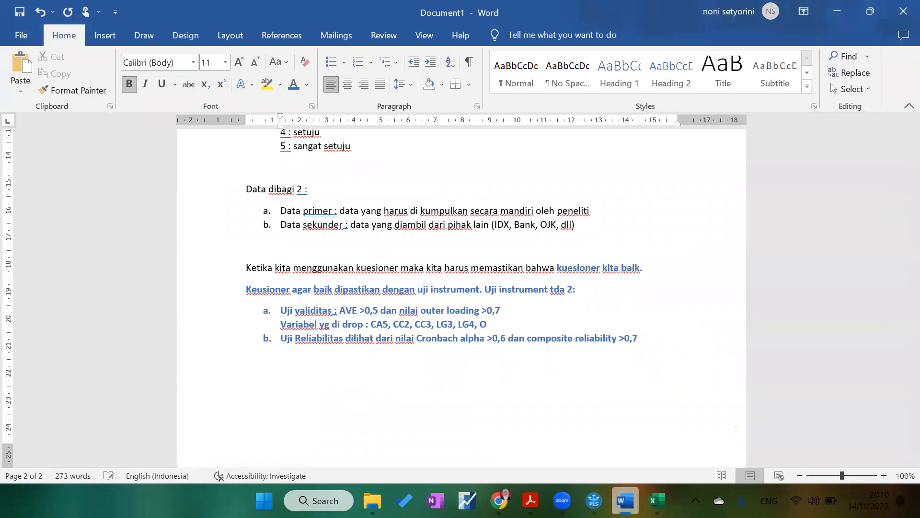
{"action": "type", "text": "A4, OA5"}
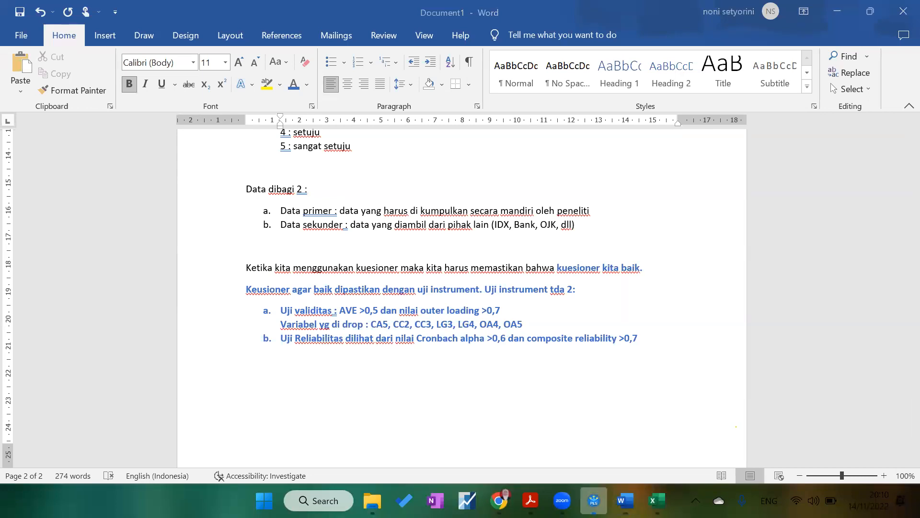
Step: Return to the SmartPLS model, widen the modelling canvas and move Opportunity awarness further right
{"action": "left_click", "coordinate": [594, 500]}
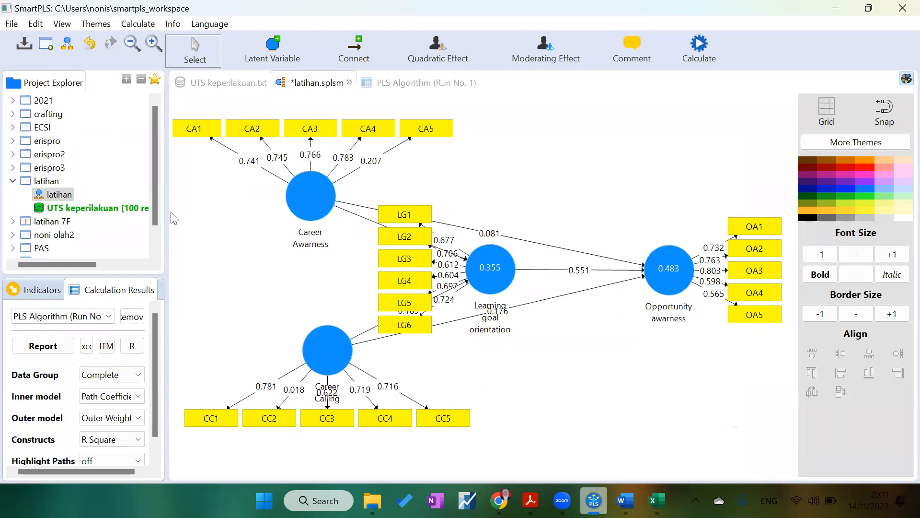
{"action": "left_click_drag", "start_coordinate": [171, 214], "coordinate": [91, 203]}
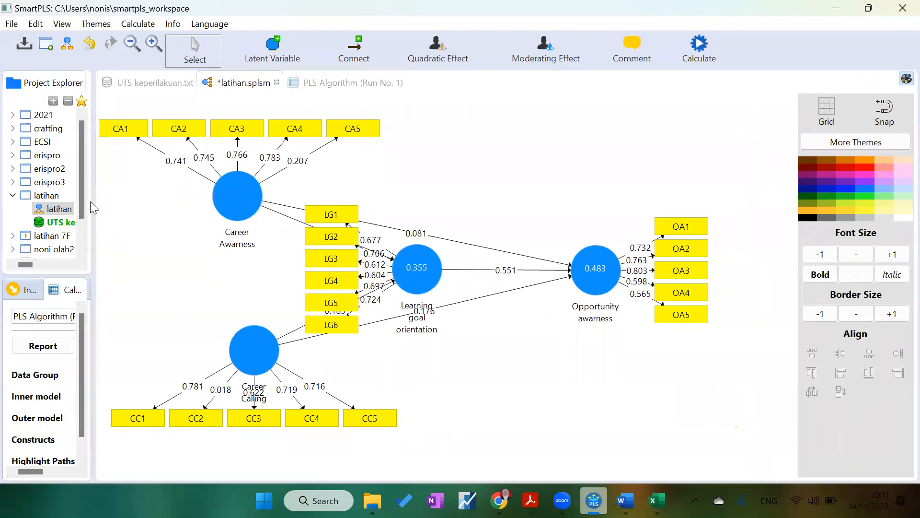
{"action": "left_click_drag", "start_coordinate": [599, 269], "coordinate": [692, 271]}
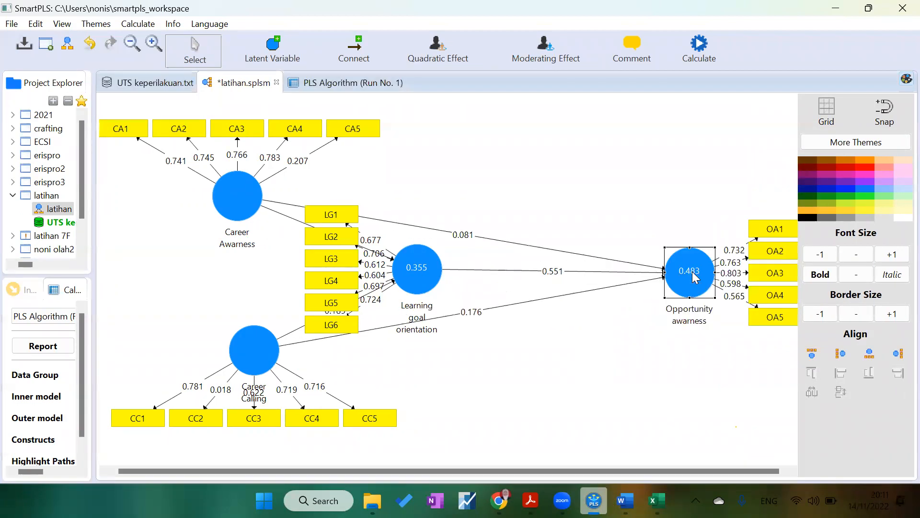
Step: Align Career Calling's indicators to the left of the construct
{"action": "left_click", "coordinate": [235, 350]}
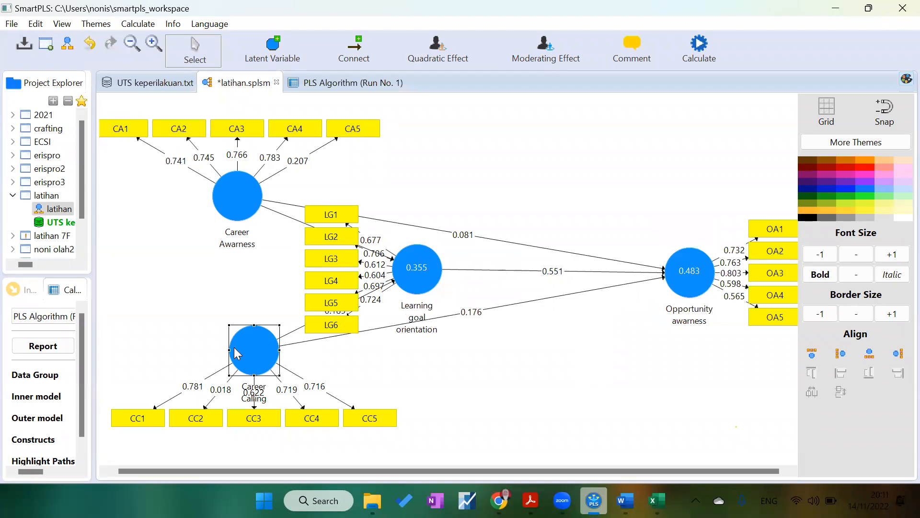
{"action": "left_click", "coordinate": [841, 354]}
{"action": "left_click_drag", "start_coordinate": [255, 385], "coordinate": [258, 395]}
Step: Align Career Awarness's indicators to the left of the construct and move it upward
{"action": "left_click", "coordinate": [238, 184]}
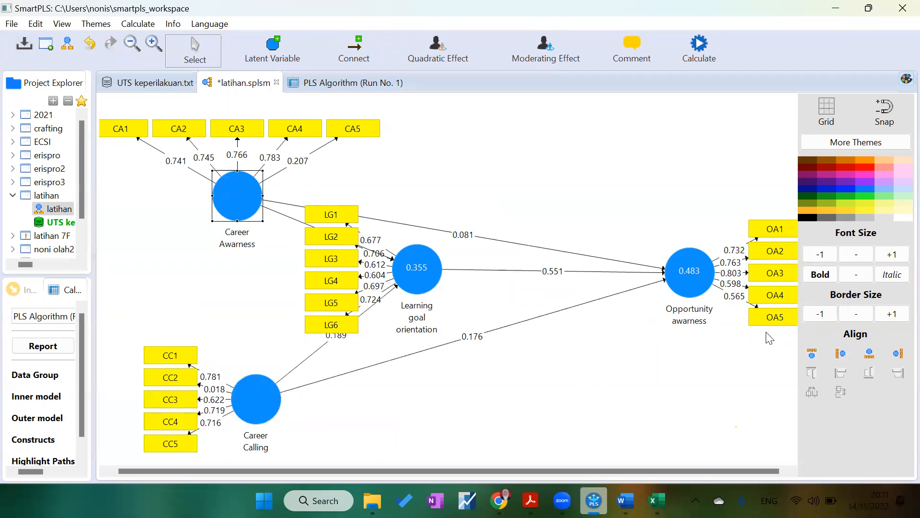
{"action": "left_click", "coordinate": [840, 355]}
{"action": "left_click_drag", "start_coordinate": [235, 182], "coordinate": [245, 141]}
Step: Reposition the Learning goal orientation, Career Awarness and Career Calling constructs to tidy the diagram layout
{"action": "left_click_drag", "start_coordinate": [421, 284], "coordinate": [460, 296]}
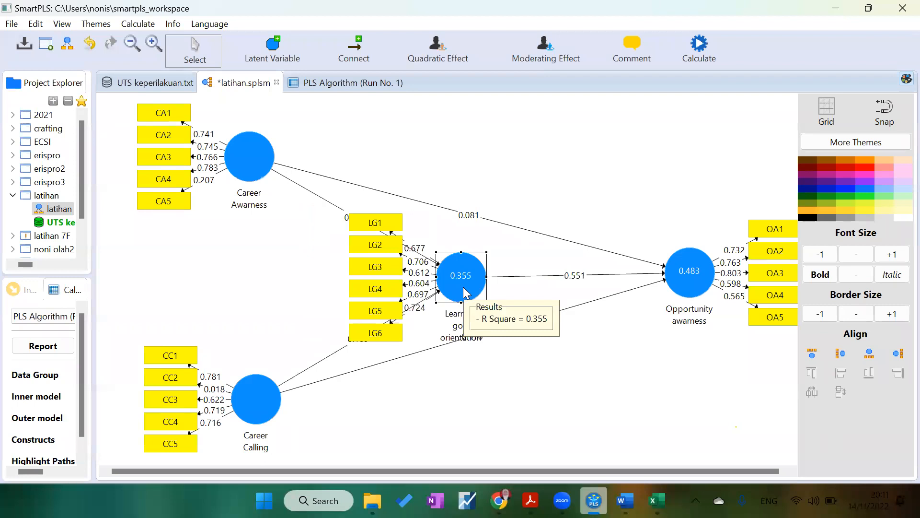
{"action": "left_click_drag", "start_coordinate": [242, 157], "coordinate": [271, 153]}
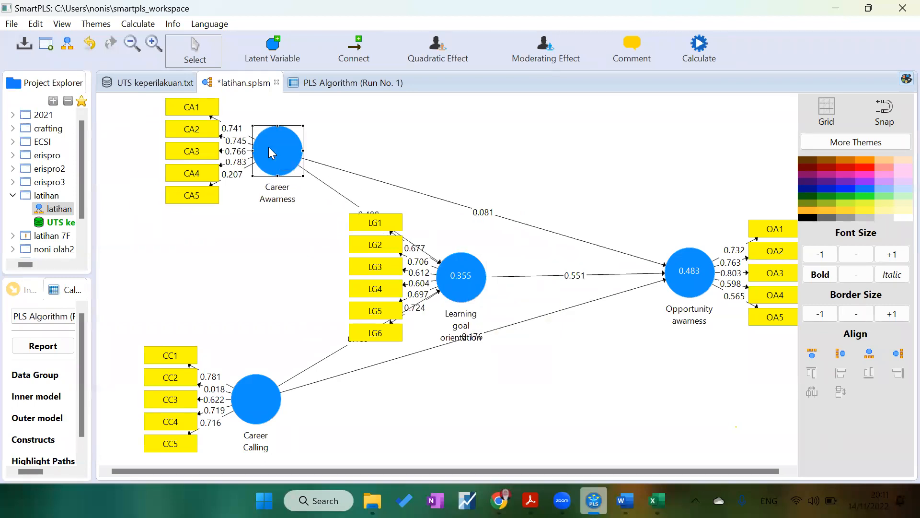
{"action": "left_click_drag", "start_coordinate": [440, 289], "coordinate": [356, 278]}
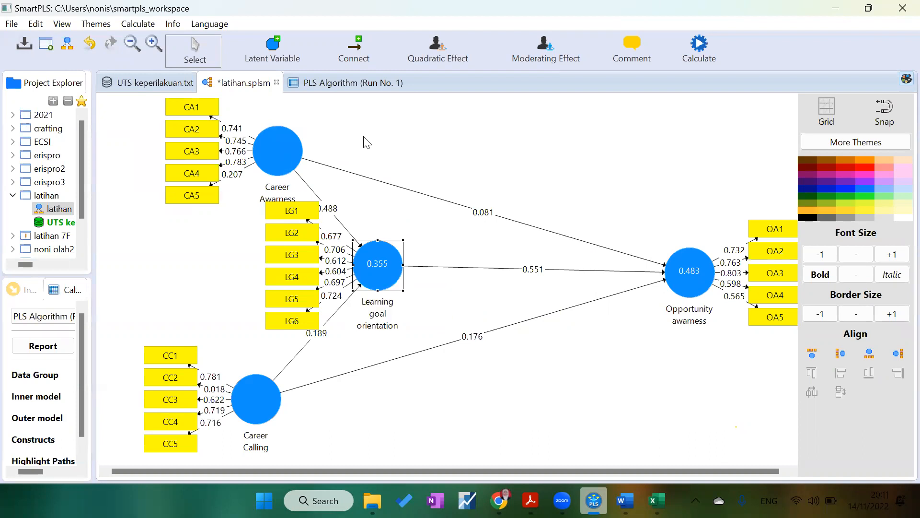
{"action": "left_click_drag", "start_coordinate": [288, 143], "coordinate": [347, 126]}
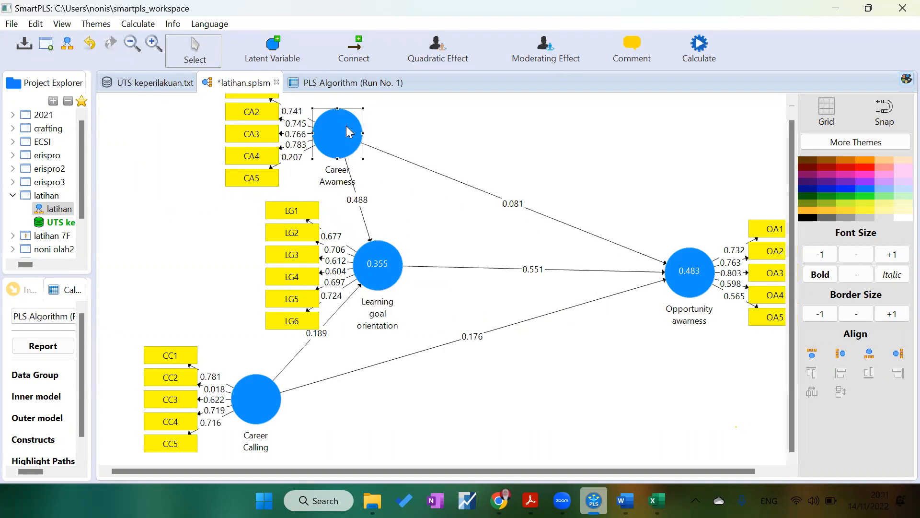
{"action": "left_click_drag", "start_coordinate": [265, 392], "coordinate": [317, 389]}
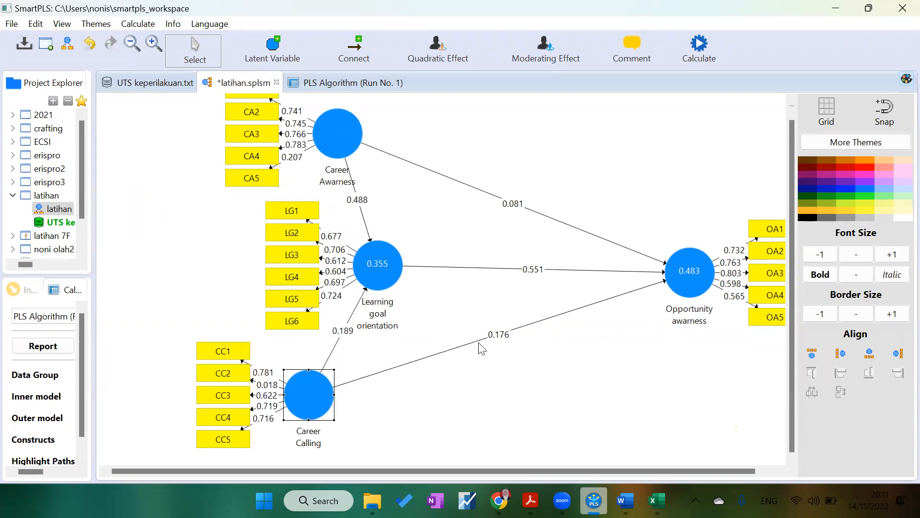
{"action": "left_click", "coordinate": [354, 153]}
{"action": "left_click_drag", "start_coordinate": [353, 152], "coordinate": [354, 161]}
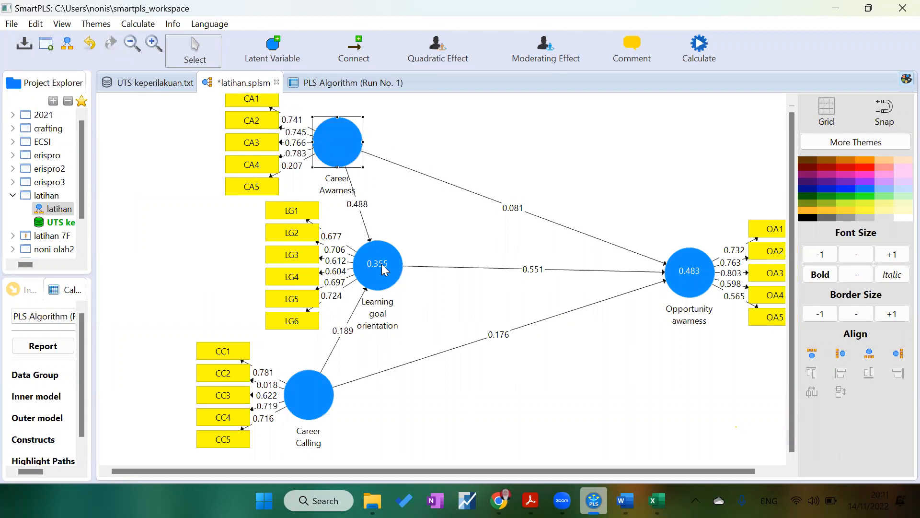
{"action": "left_click_drag", "start_coordinate": [320, 389], "coordinate": [330, 379]}
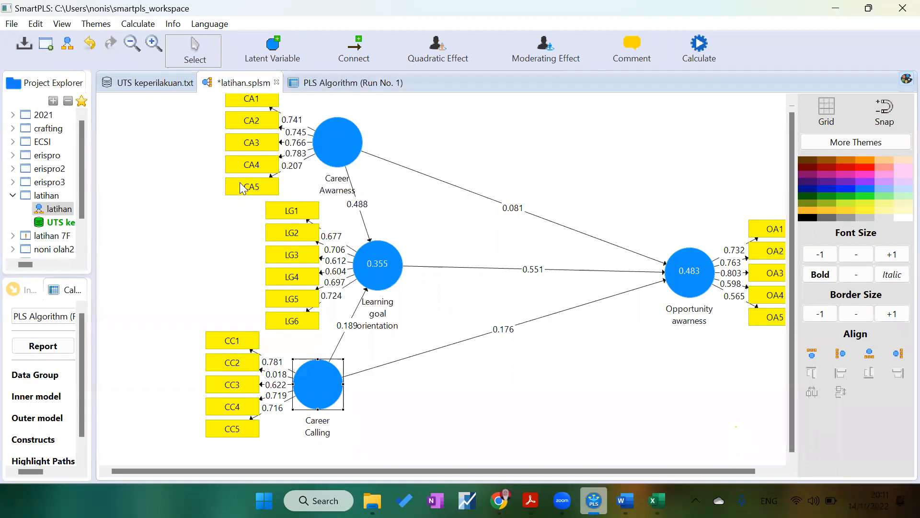
Step: Delete indicator CA5 from the Career Awarness construct
{"action": "left_click", "coordinate": [252, 191]}
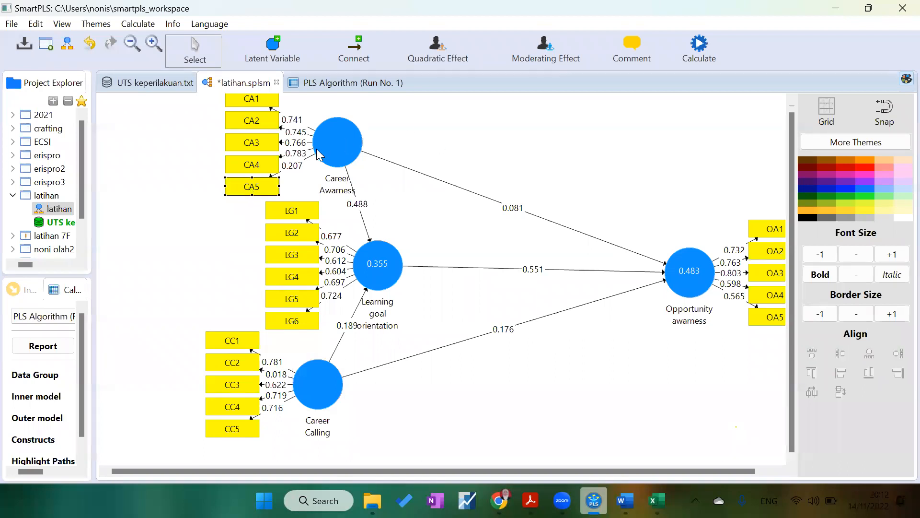
{"action": "right_click", "coordinate": [253, 191]}
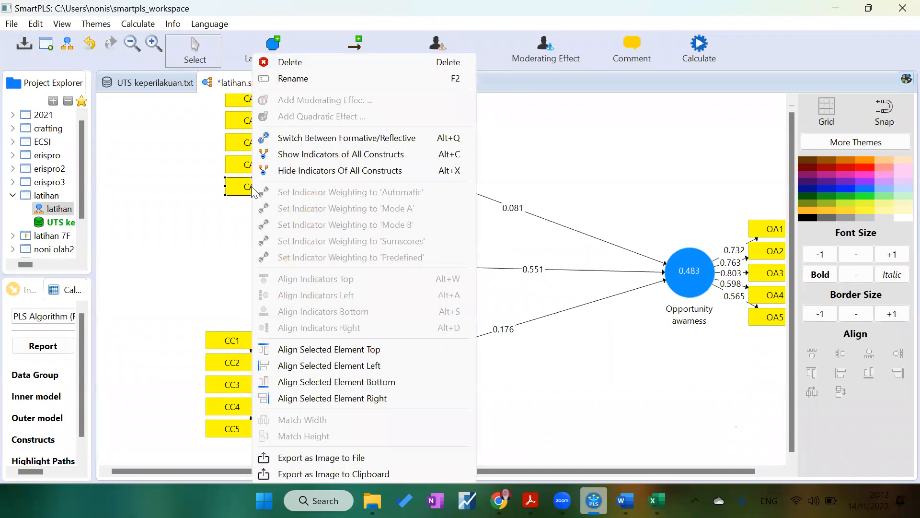
{"action": "left_click", "coordinate": [300, 61]}
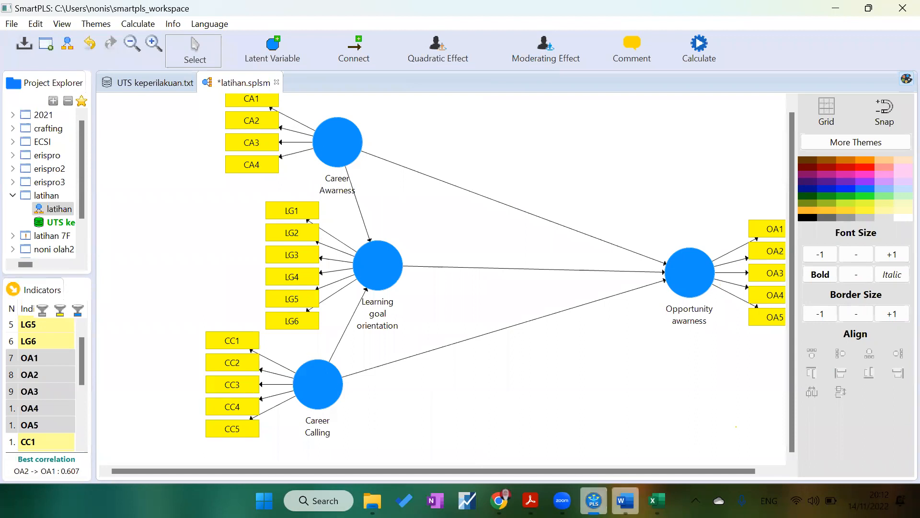
Step: Delete indicators LG3 and LG4 from the Learning goal orientation construct
{"action": "left_click", "coordinate": [312, 261]}
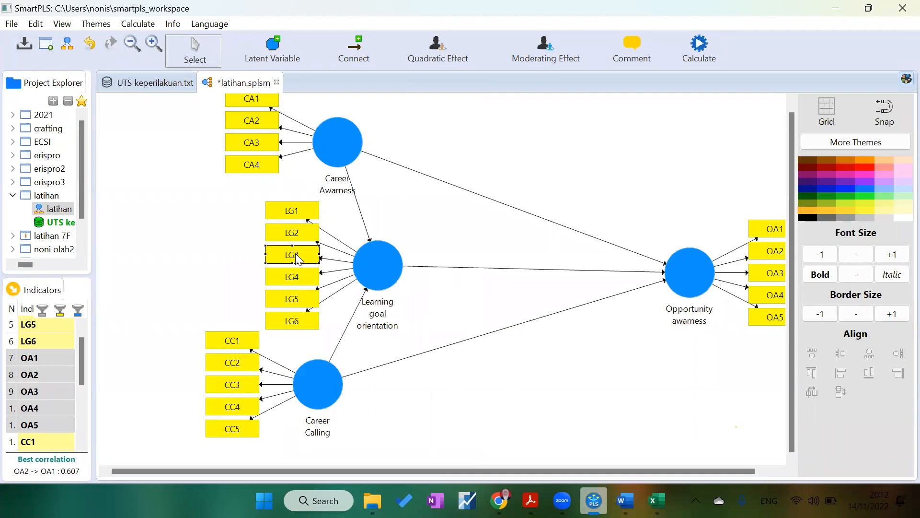
{"action": "right_click", "coordinate": [295, 254]}
{"action": "left_click", "coordinate": [346, 63]}
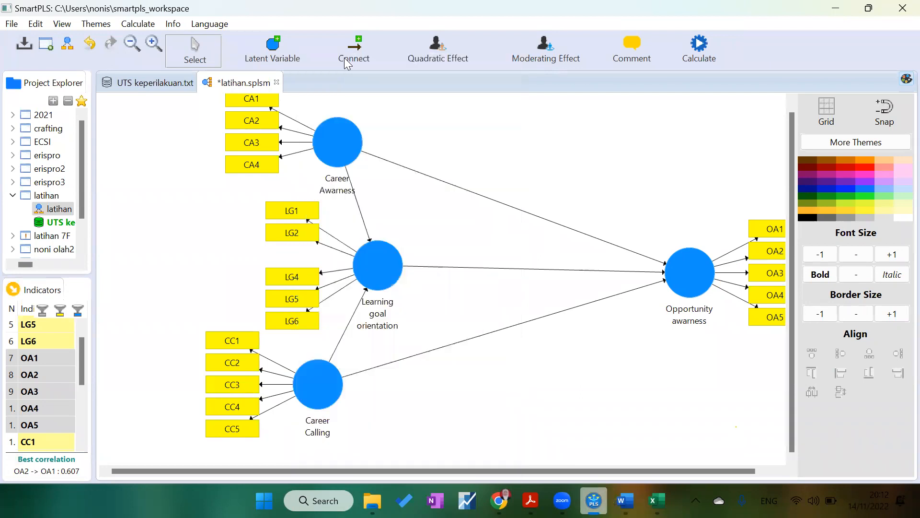
{"action": "left_click", "coordinate": [308, 281]}
{"action": "right_click", "coordinate": [307, 280]}
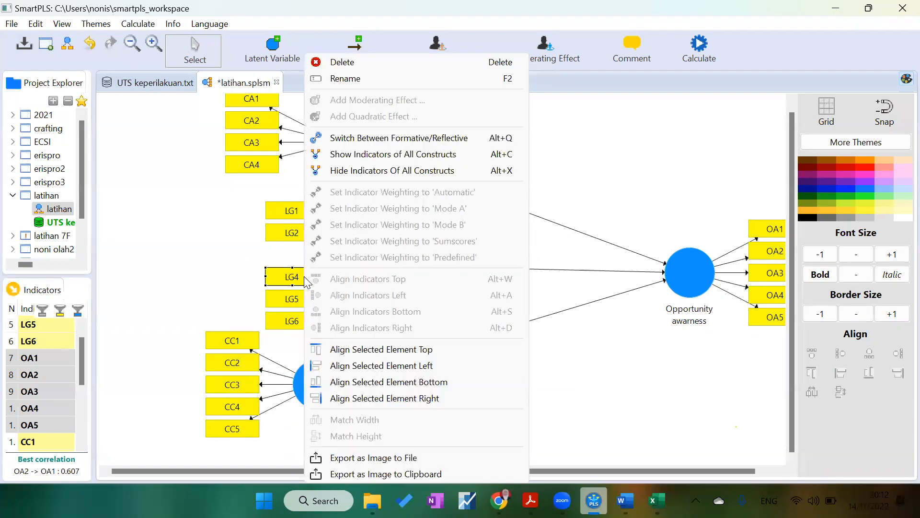
{"action": "left_click", "coordinate": [355, 63]}
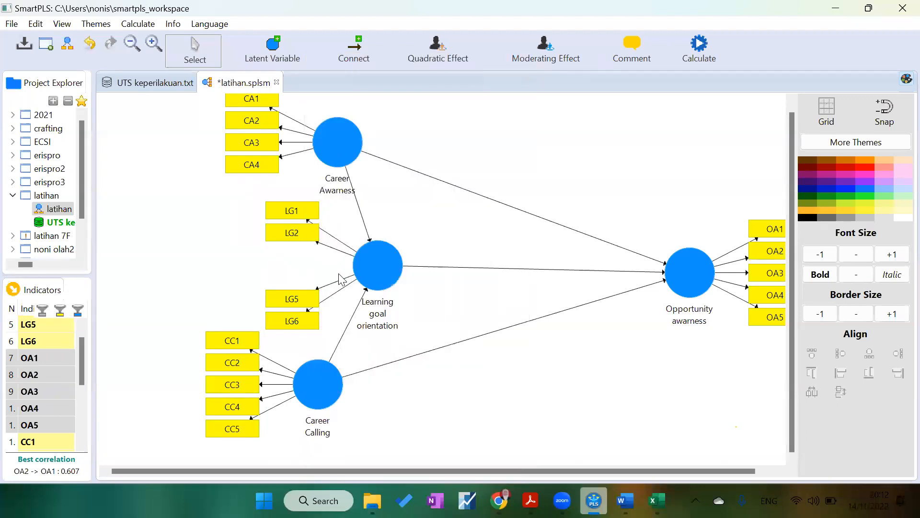
Step: Realign Learning goal orientation's remaining indicators to its left and nudge Career Awarness down
{"action": "left_click", "coordinate": [384, 272]}
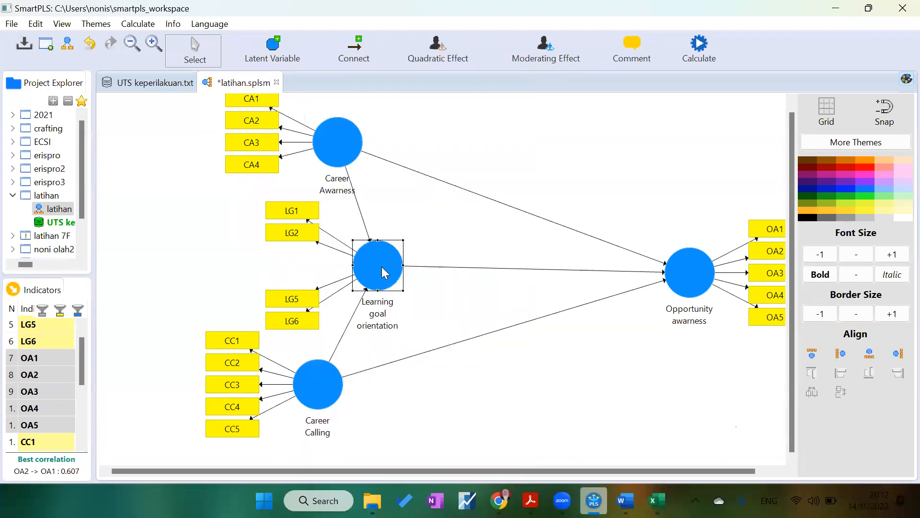
{"action": "left_click", "coordinate": [844, 357]}
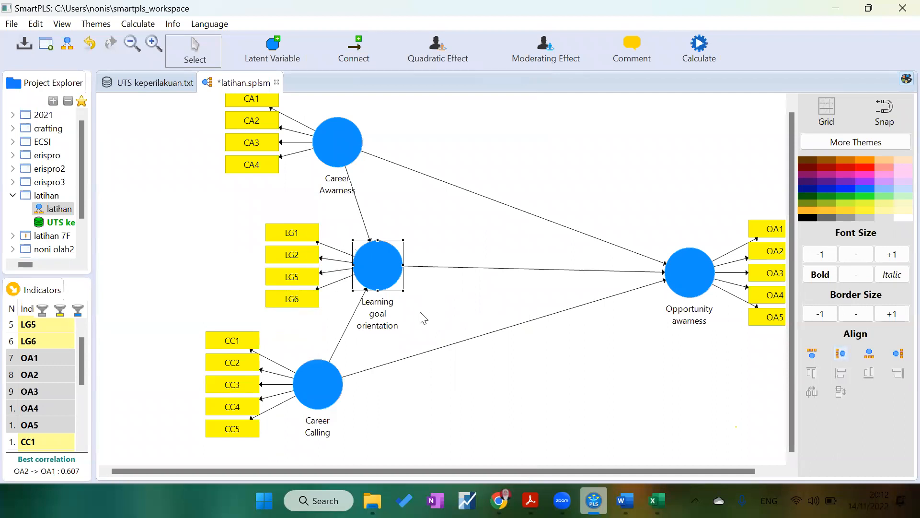
{"action": "left_click_drag", "start_coordinate": [343, 139], "coordinate": [356, 154]}
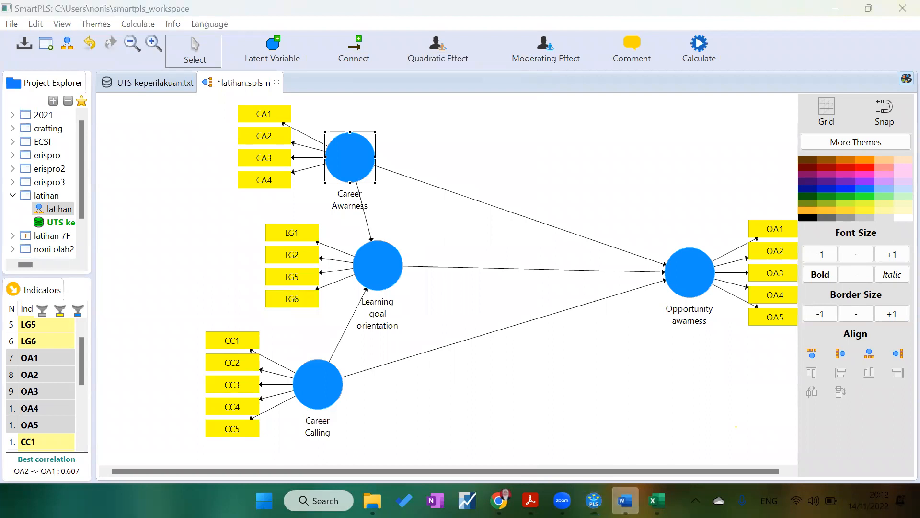
{"action": "left_click", "coordinate": [626, 500]}
{"action": "left_click", "coordinate": [626, 501]}
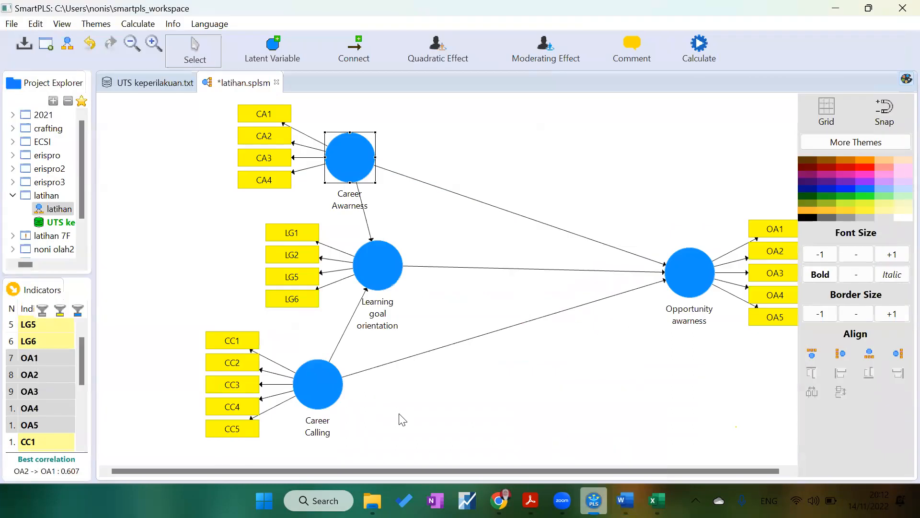
Step: Delete indicator CC2, realign Career Calling's indicators to the left and shift the construct right
{"action": "left_click", "coordinate": [222, 365]}
{"action": "right_click", "coordinate": [222, 365]}
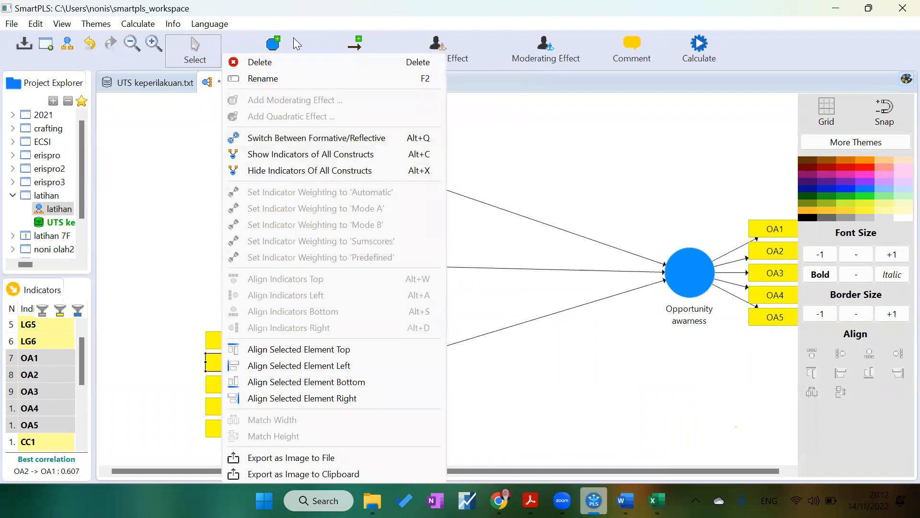
{"action": "left_click", "coordinate": [297, 67]}
{"action": "left_click", "coordinate": [318, 370]}
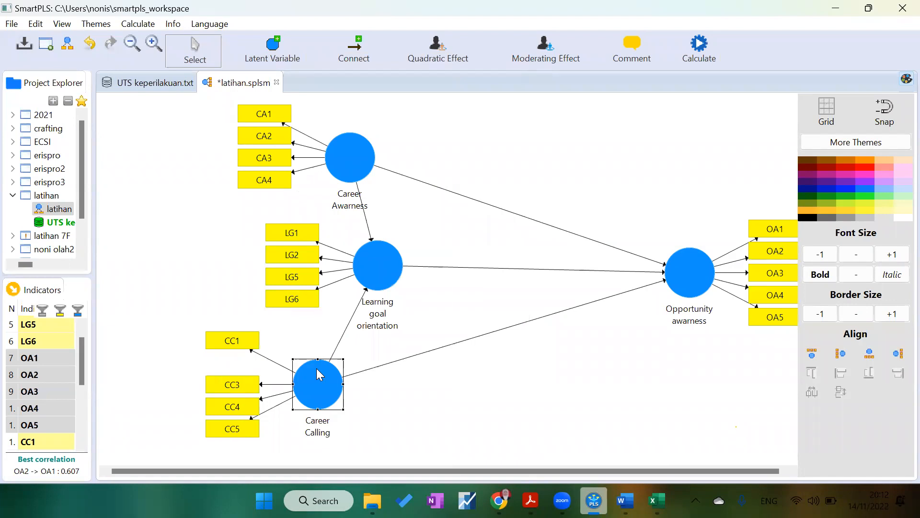
{"action": "left_click", "coordinate": [842, 355]}
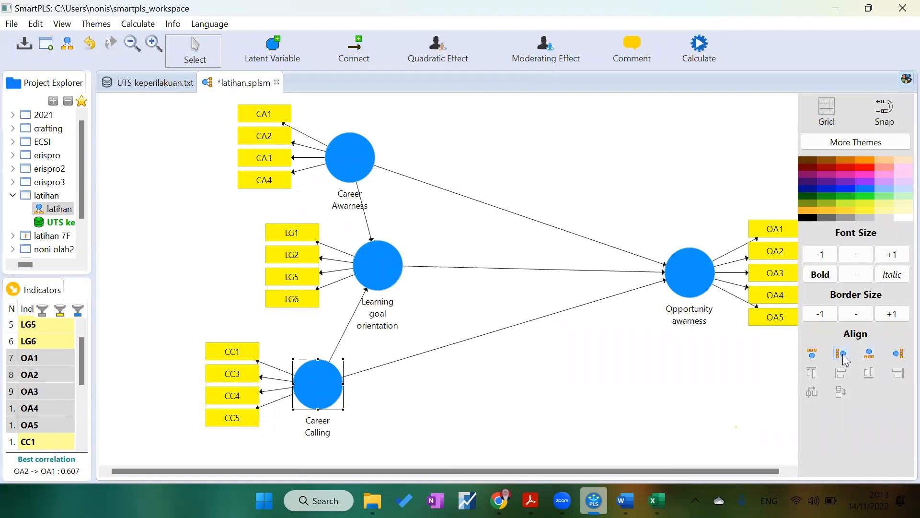
{"action": "left_click_drag", "start_coordinate": [334, 387], "coordinate": [364, 387]}
Step: Delete indicator CC3 and realign Career Calling's remaining indicators to the left
{"action": "left_click", "coordinate": [270, 381]}
{"action": "right_click", "coordinate": [270, 381]}
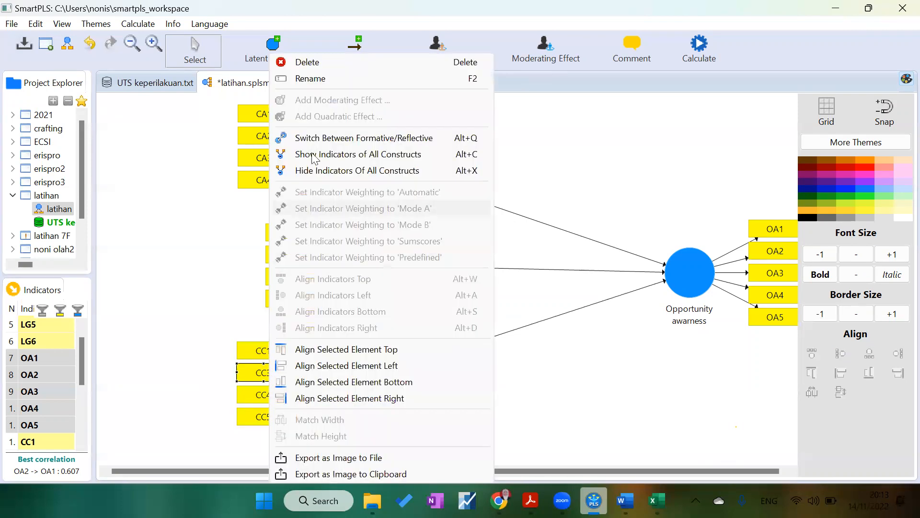
{"action": "left_click", "coordinate": [320, 63]}
{"action": "left_click", "coordinate": [349, 377]}
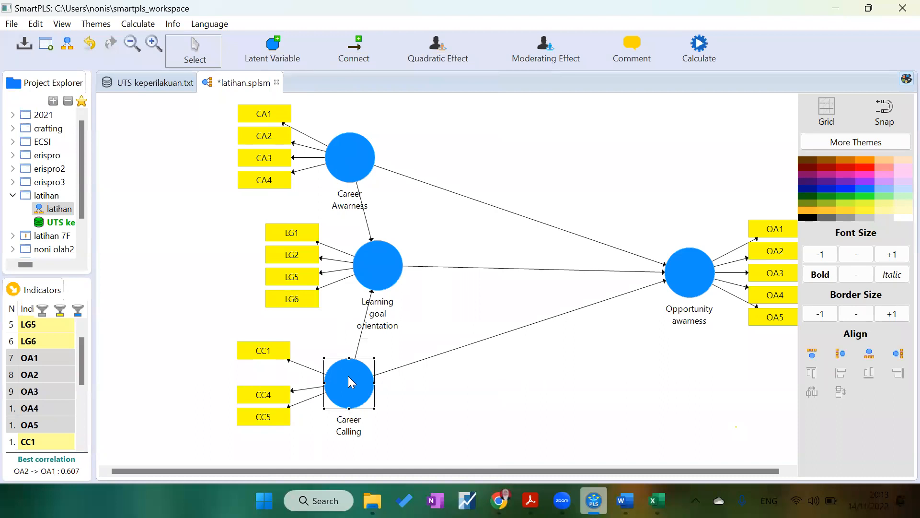
{"action": "left_click", "coordinate": [837, 358]}
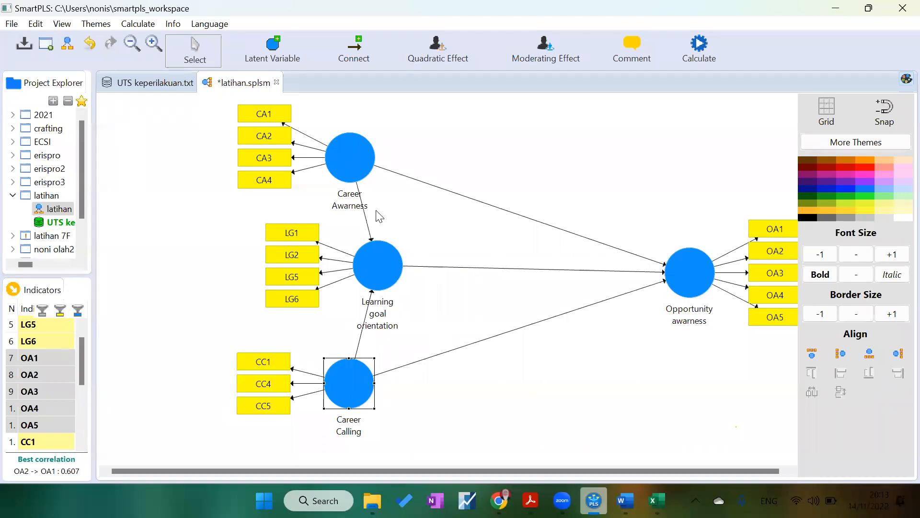
Step: Move Career Awarness and Career Calling left and Learning goal orientation right to tidy the model
{"action": "left_click_drag", "start_coordinate": [345, 155], "coordinate": [284, 158]}
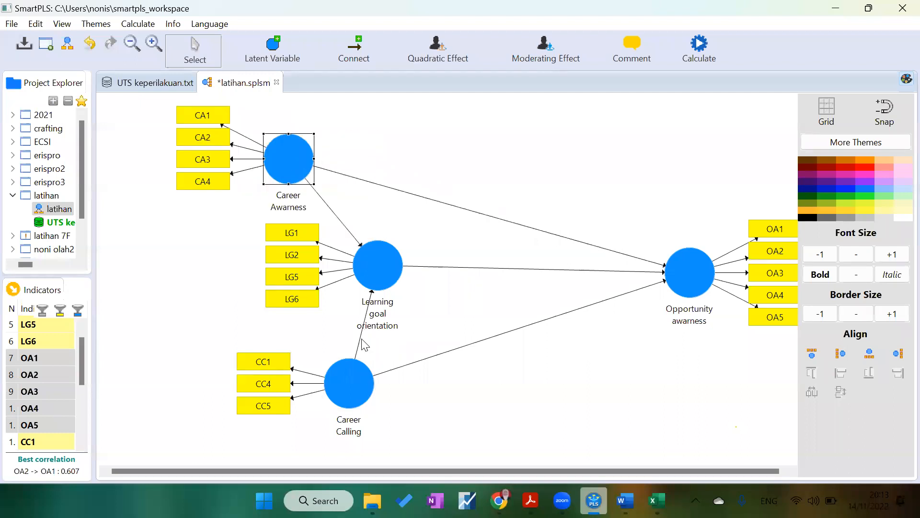
{"action": "left_click_drag", "start_coordinate": [359, 381], "coordinate": [290, 373]}
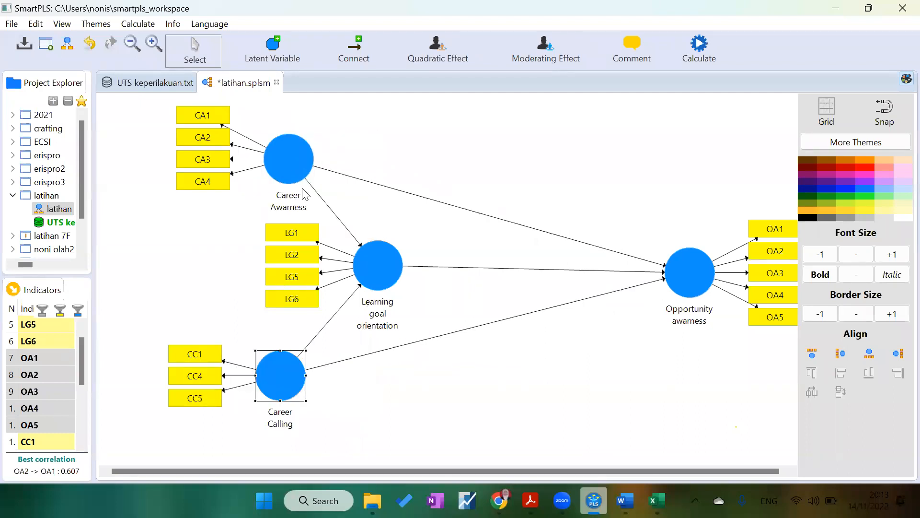
{"action": "left_click", "coordinate": [382, 259]}
{"action": "left_click_drag", "start_coordinate": [442, 262], "coordinate": [443, 262]}
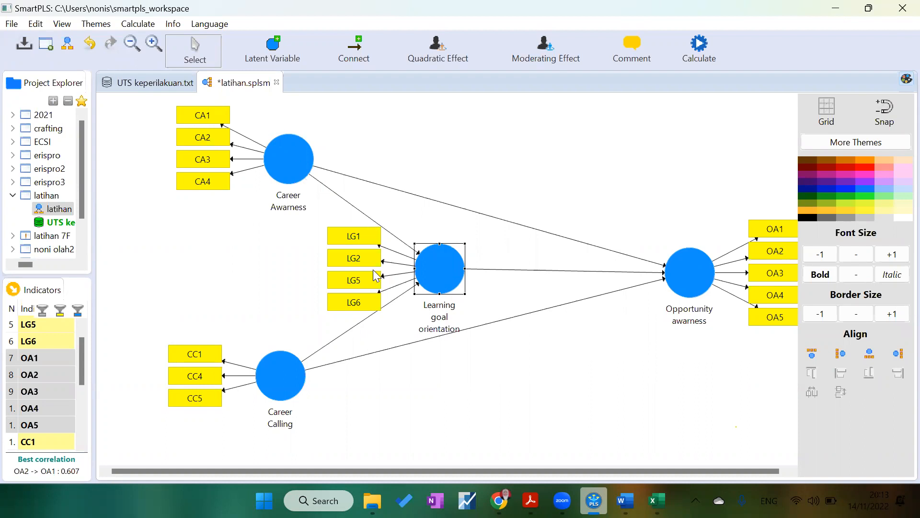
Step: Shift Opportunity awarness slightly left and check the list of indicators to drop in the Word notes
{"action": "left_click_drag", "start_coordinate": [693, 269], "coordinate": [670, 267]}
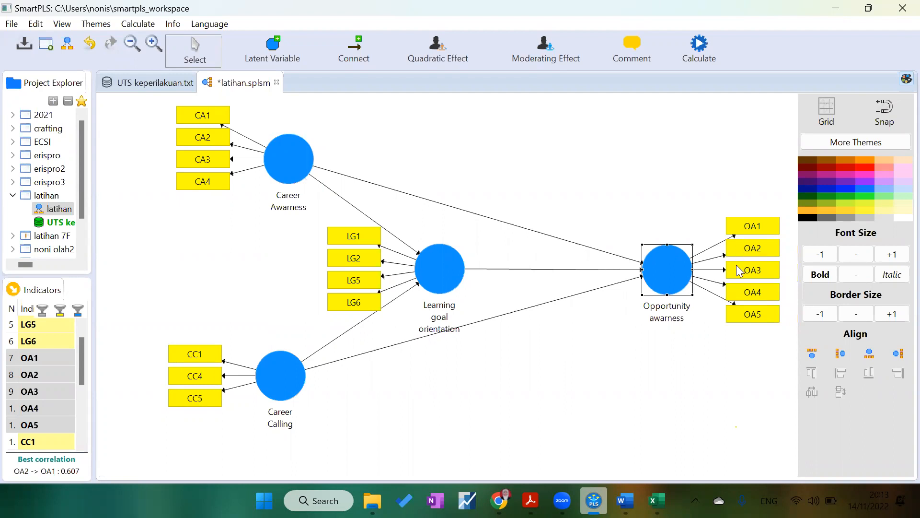
{"action": "left_click", "coordinate": [626, 501]}
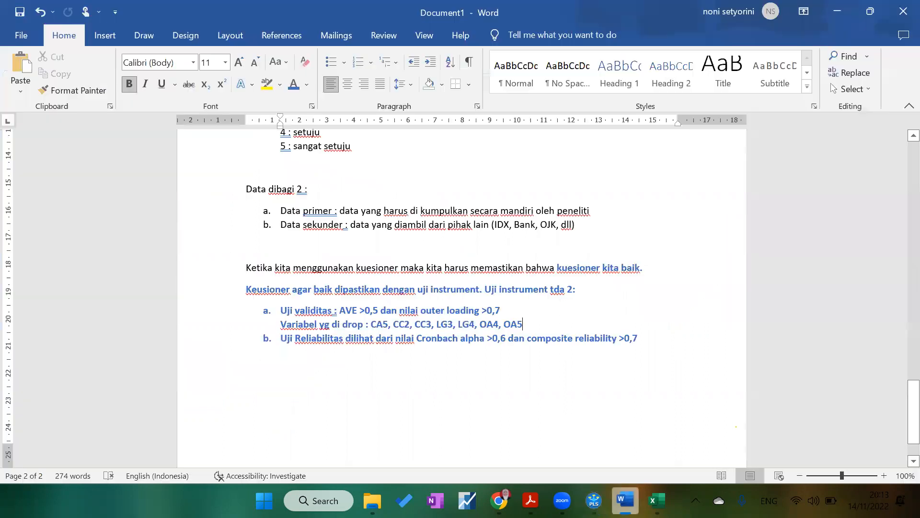
{"action": "left_click", "coordinate": [625, 501]}
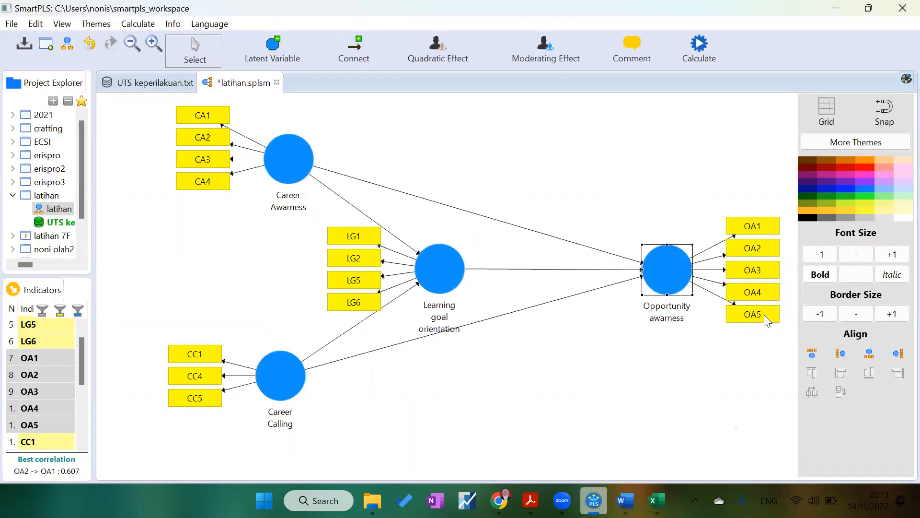
Step: Delete indicators OA4 and OA5 and realign Opportunity awarness's remaining indicators to its right
{"action": "right_click", "coordinate": [756, 298]}
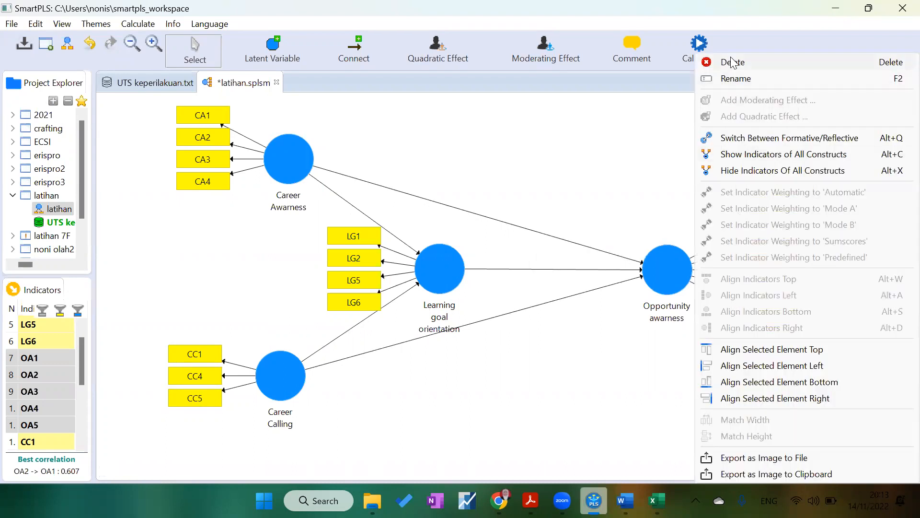
{"action": "left_click", "coordinate": [733, 63]}
{"action": "left_click", "coordinate": [757, 315]}
{"action": "right_click", "coordinate": [757, 317]}
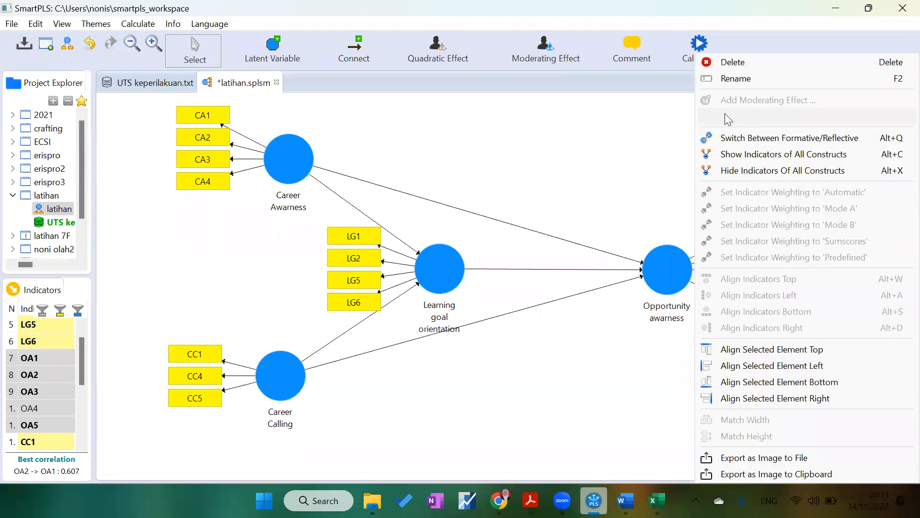
{"action": "left_click", "coordinate": [722, 61]}
{"action": "left_click", "coordinate": [677, 264]}
{"action": "left_click", "coordinate": [899, 355]}
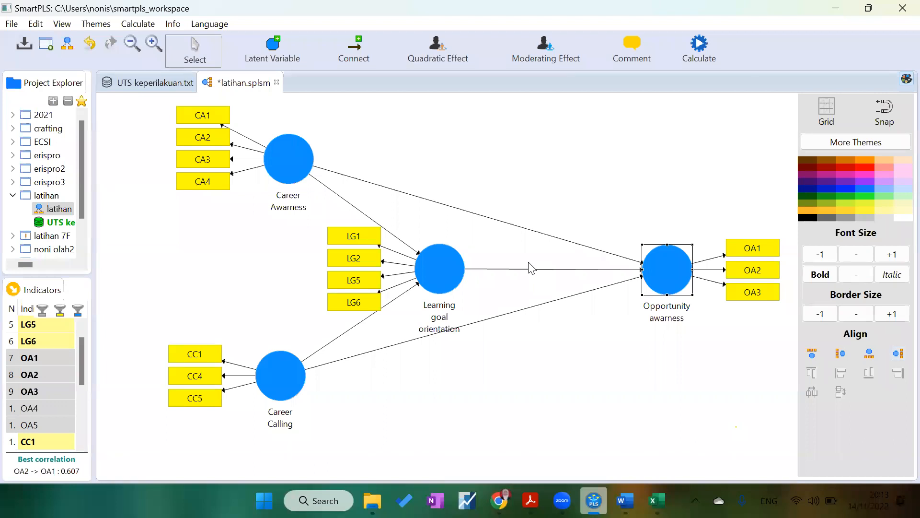
Step: Run the PLS Algorithm on the revised model with the default settings
{"action": "left_click", "coordinate": [698, 48]}
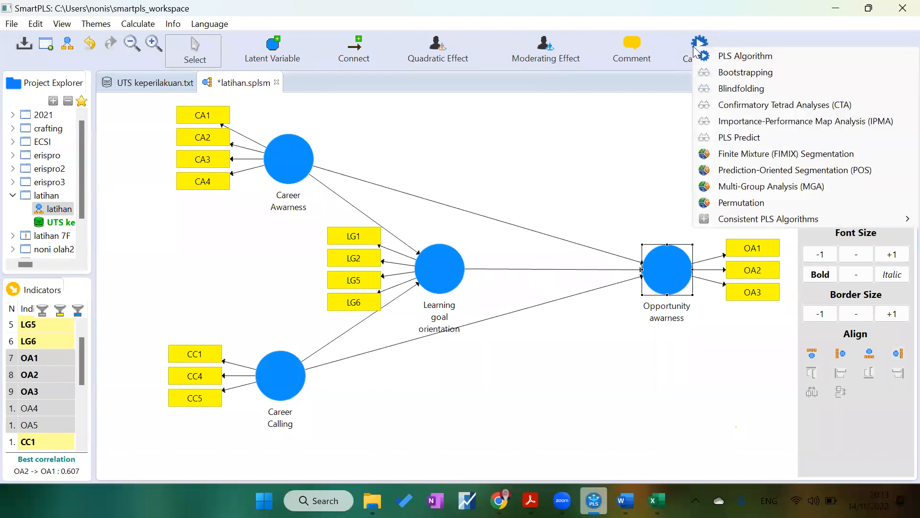
{"action": "left_click", "coordinate": [729, 58]}
{"action": "left_click", "coordinate": [818, 457]}
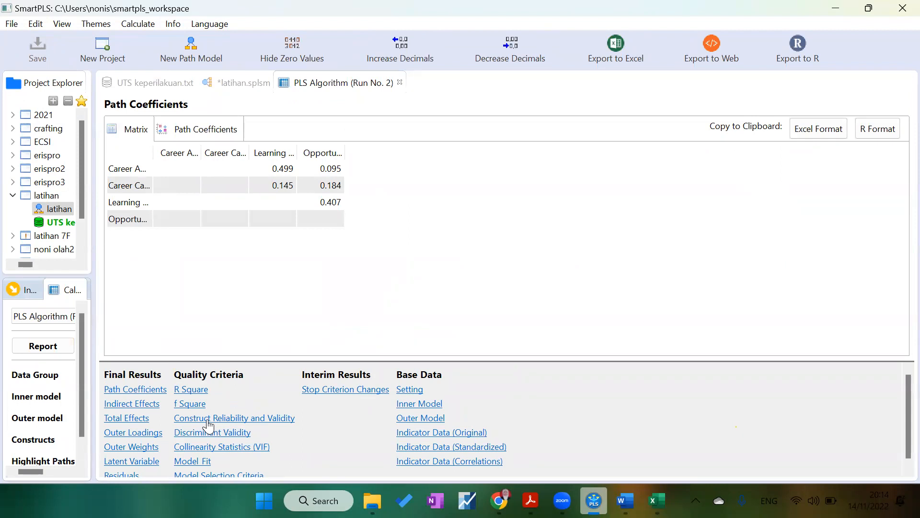
Step: Open the Construct Reliability and Validity results and widen the columns to read the construct names and criteria
{"action": "left_click", "coordinate": [207, 421]}
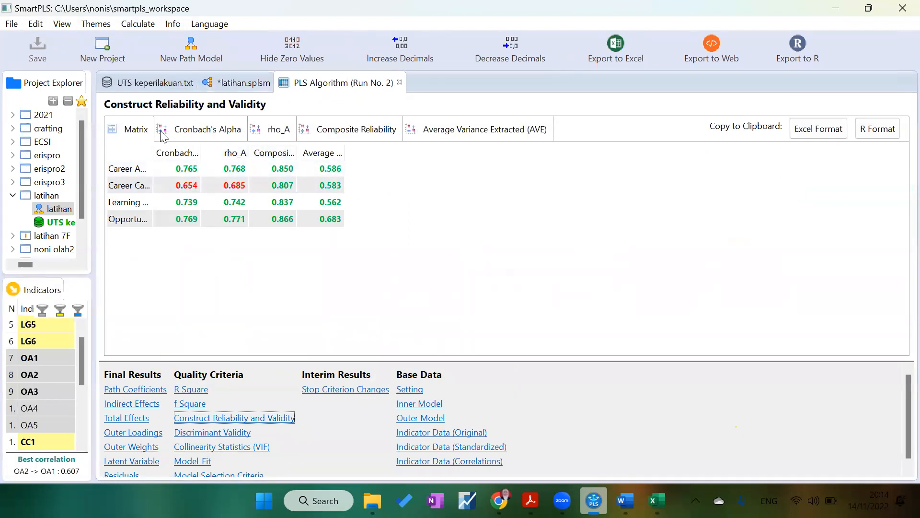
{"action": "left_click_drag", "start_coordinate": [153, 153], "coordinate": [329, 153]}
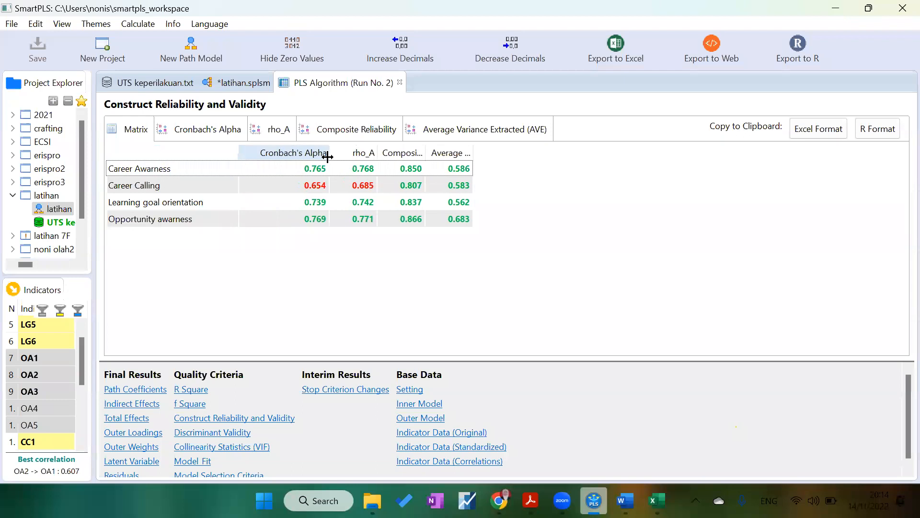
{"action": "left_click_drag", "start_coordinate": [424, 155], "coordinate": [569, 156]}
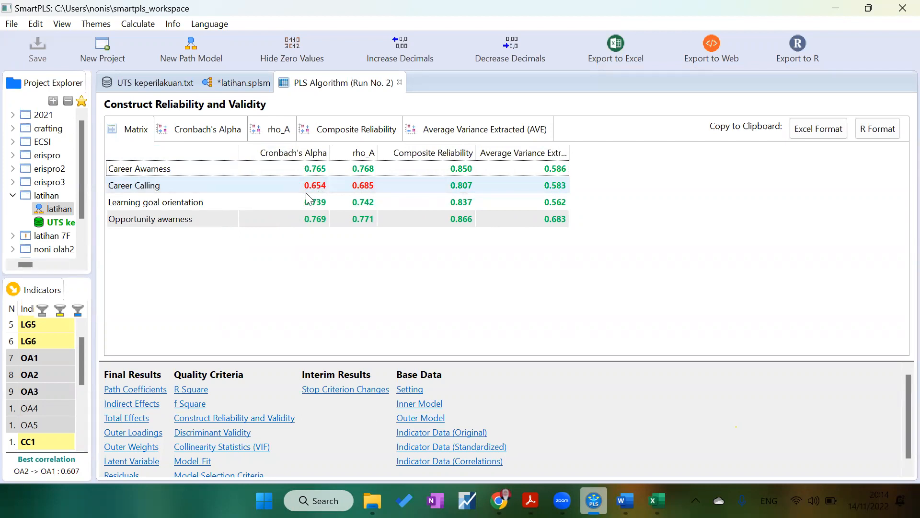
{"action": "left_click", "coordinate": [410, 184]}
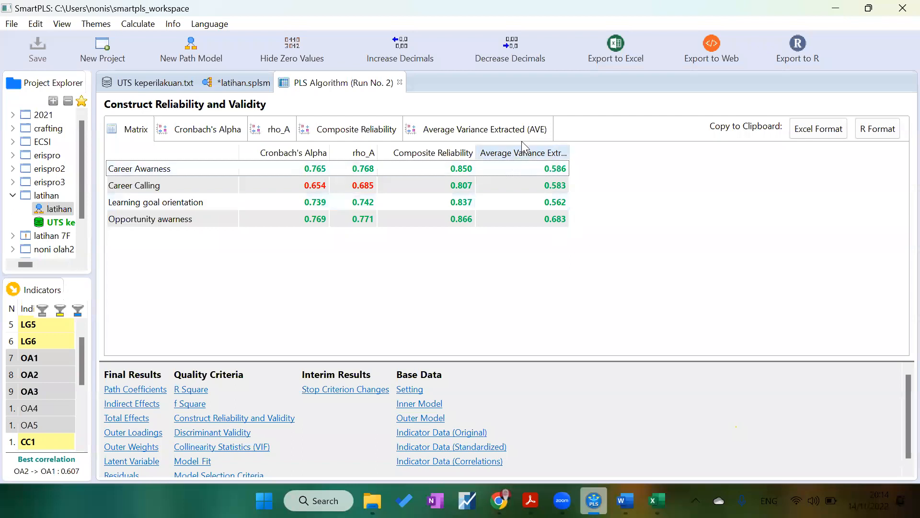
{"action": "left_click_drag", "start_coordinate": [571, 156], "coordinate": [633, 164]}
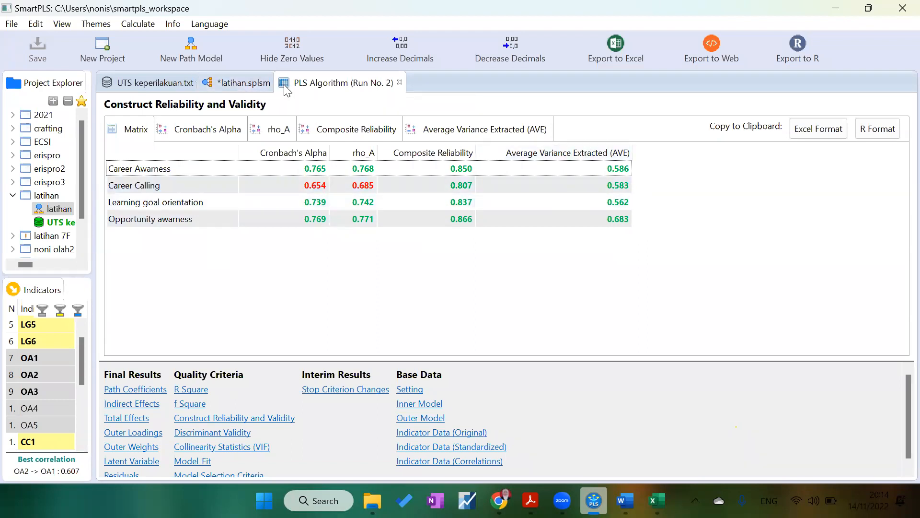
Step: Return to the model and delete indicator LG1 from Learning goal orientation
{"action": "left_click", "coordinate": [207, 84]}
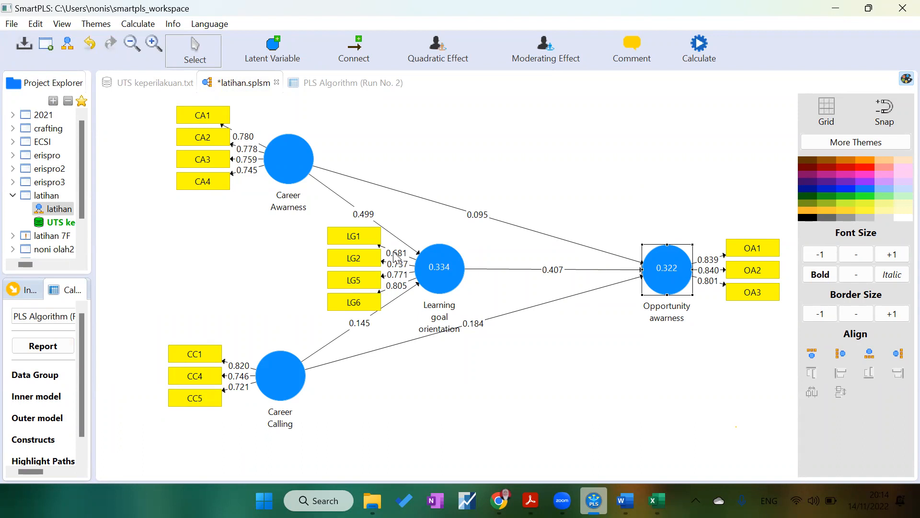
{"action": "mouse_move", "coordinate": [427, 273]}
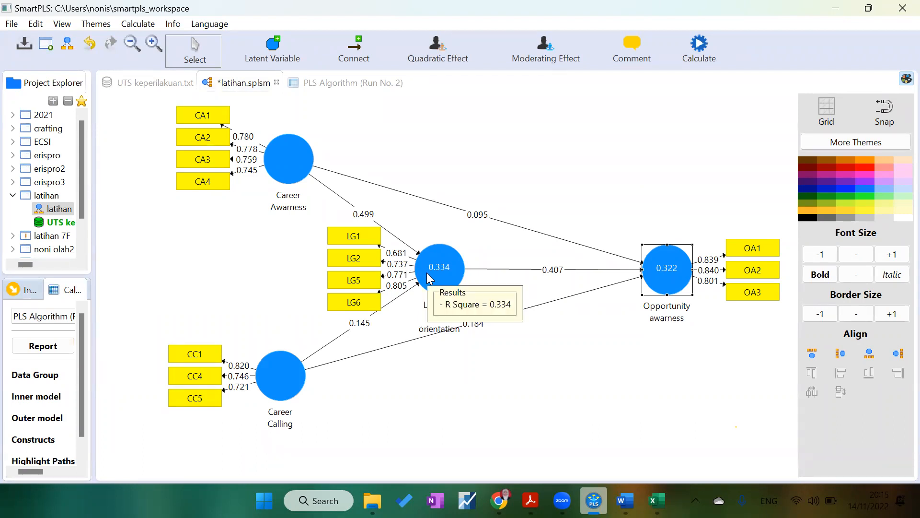
{"action": "left_click", "coordinate": [362, 237]}
{"action": "right_click", "coordinate": [363, 238]}
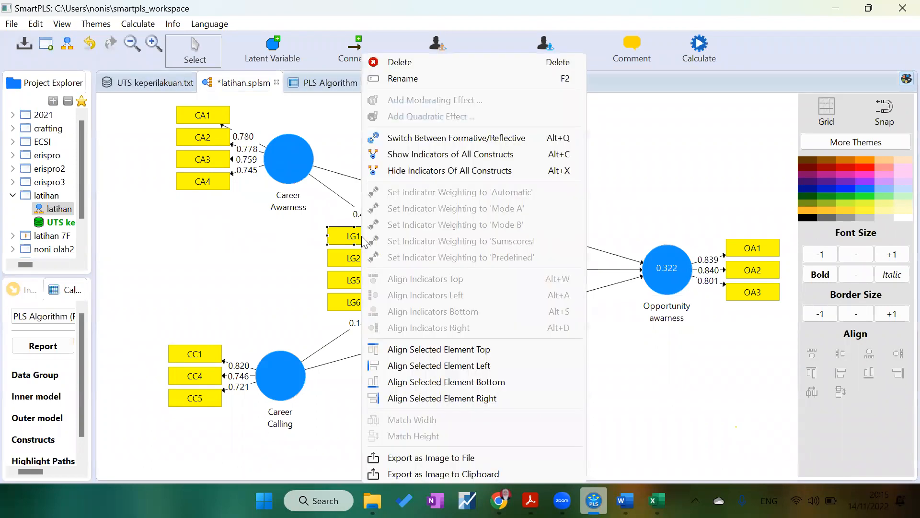
{"action": "left_click", "coordinate": [414, 64]}
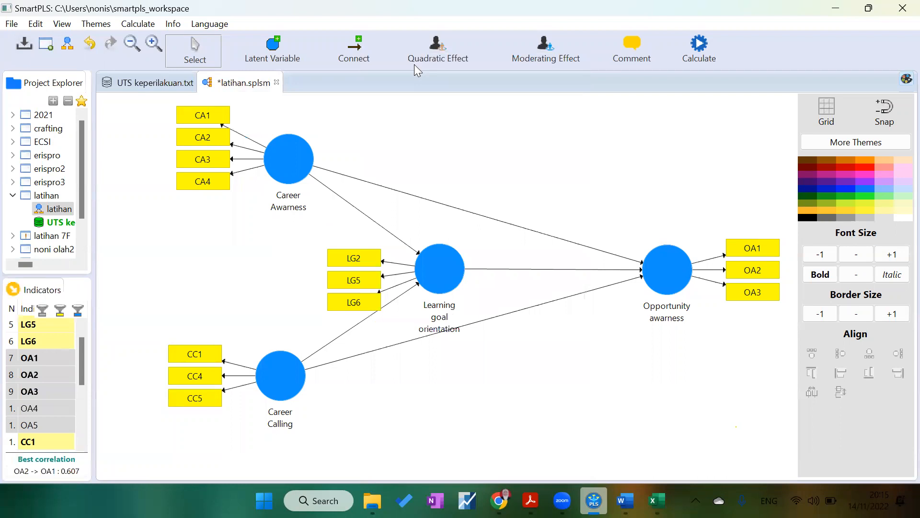
Step: Run the PLS Algorithm again on the model without LG1
{"action": "left_click", "coordinate": [701, 53]}
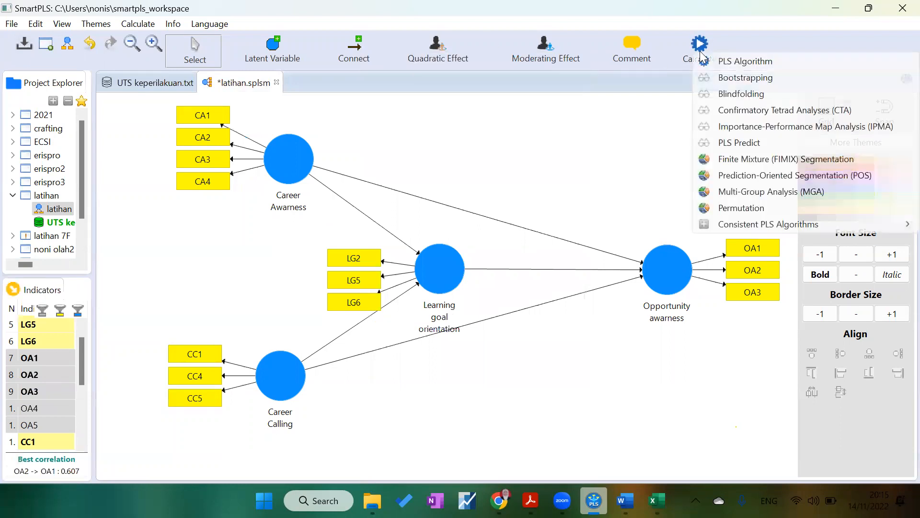
{"action": "left_click", "coordinate": [722, 62]}
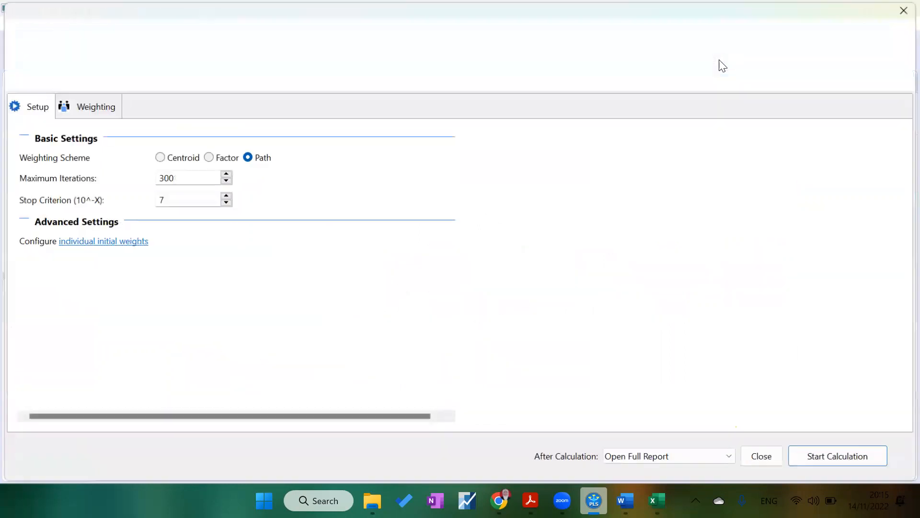
{"action": "left_click", "coordinate": [829, 457]}
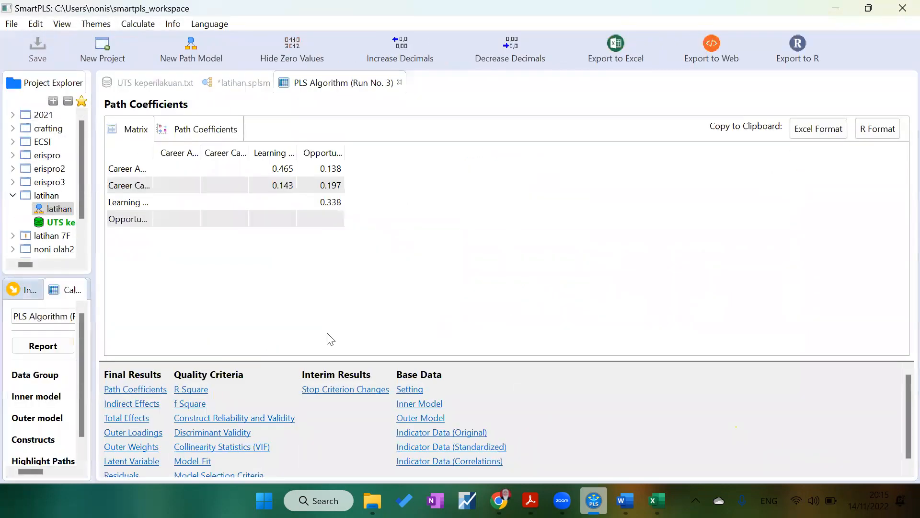
Step: Review the new Construct Reliability and Validity table and the loadings on the model, widening the table columns
{"action": "left_click", "coordinate": [235, 419]}
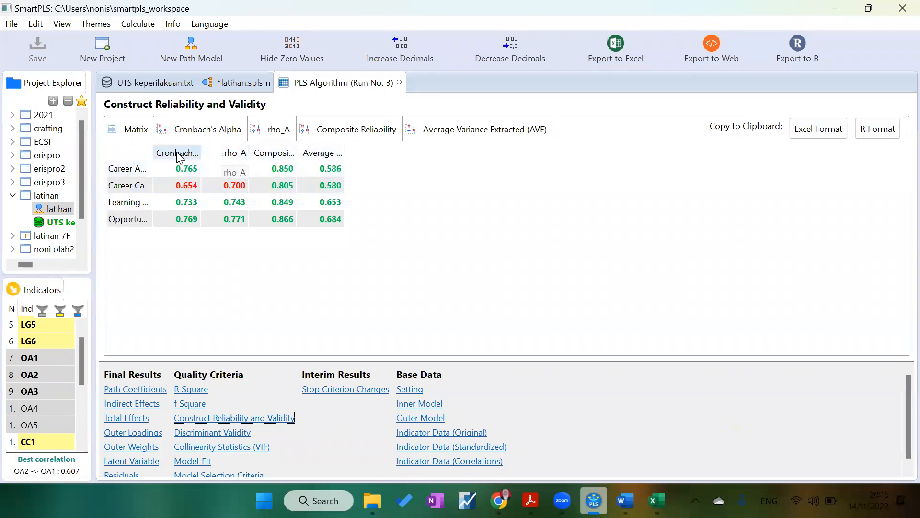
{"action": "left_click_drag", "start_coordinate": [150, 147], "coordinate": [255, 152]}
{"action": "left_click_drag", "start_coordinate": [398, 154], "coordinate": [425, 154]}
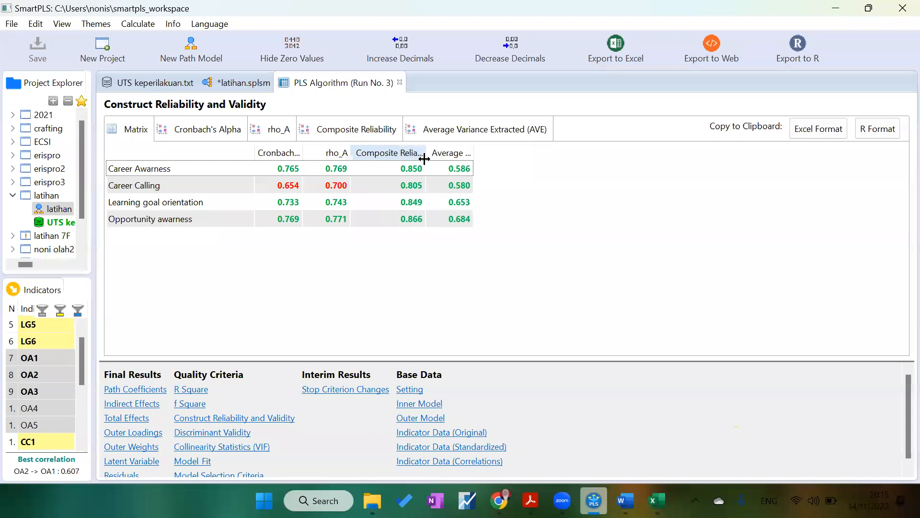
{"action": "left_click", "coordinate": [246, 84]}
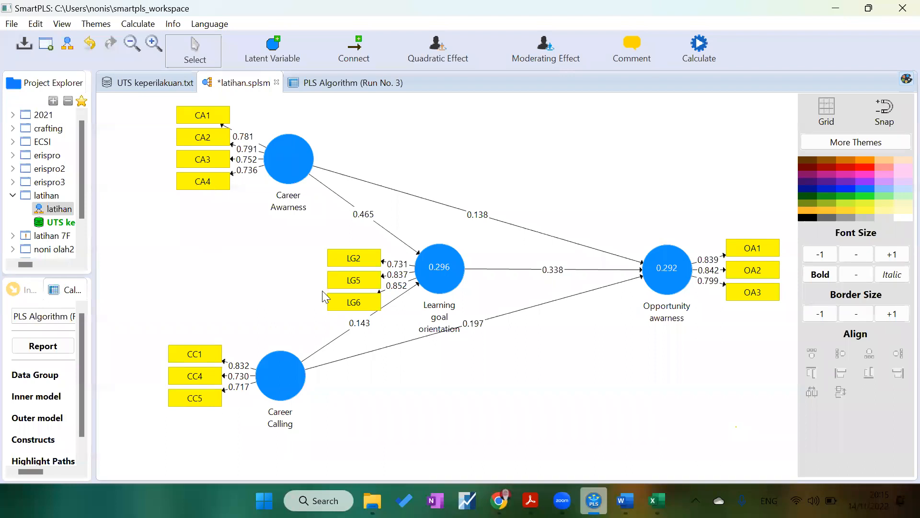
{"action": "left_click", "coordinate": [336, 84]}
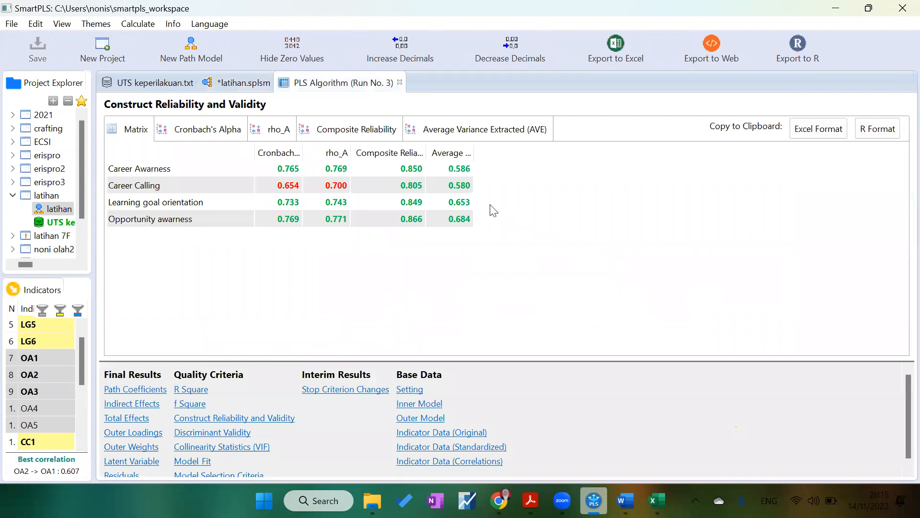
{"action": "left_click_drag", "start_coordinate": [426, 152], "coordinate": [598, 158]}
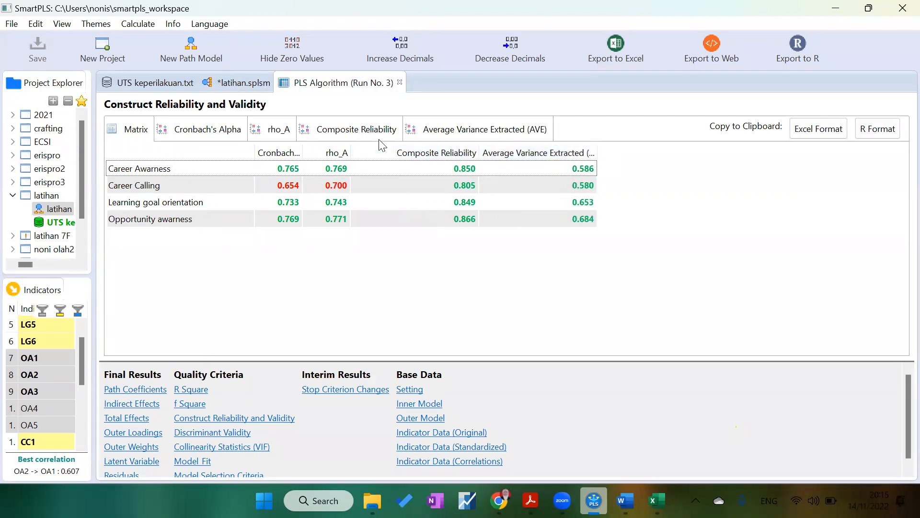
{"action": "left_click_drag", "start_coordinate": [301, 153], "coordinate": [351, 158]}
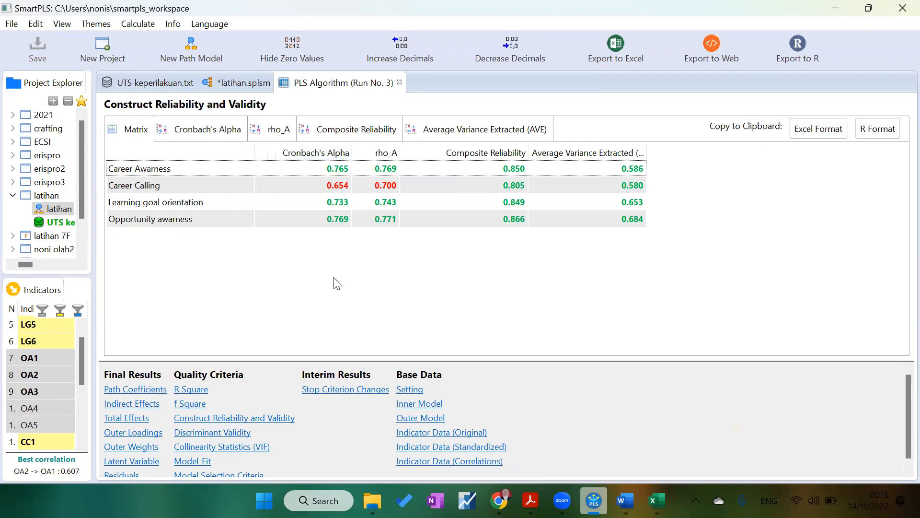
Step: Run Bootstrapping on the model with 500 subsamples and the default settings
{"action": "left_click", "coordinate": [235, 82]}
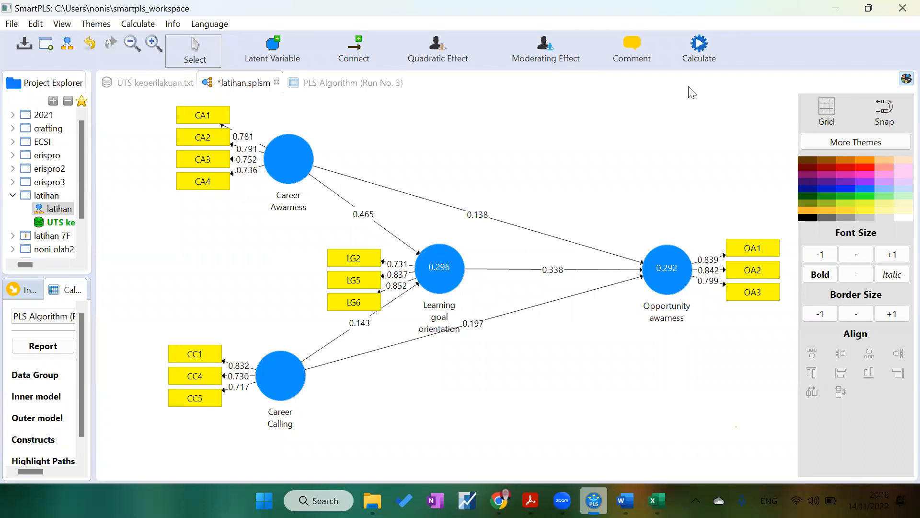
{"action": "right_click", "coordinate": [603, 195]}
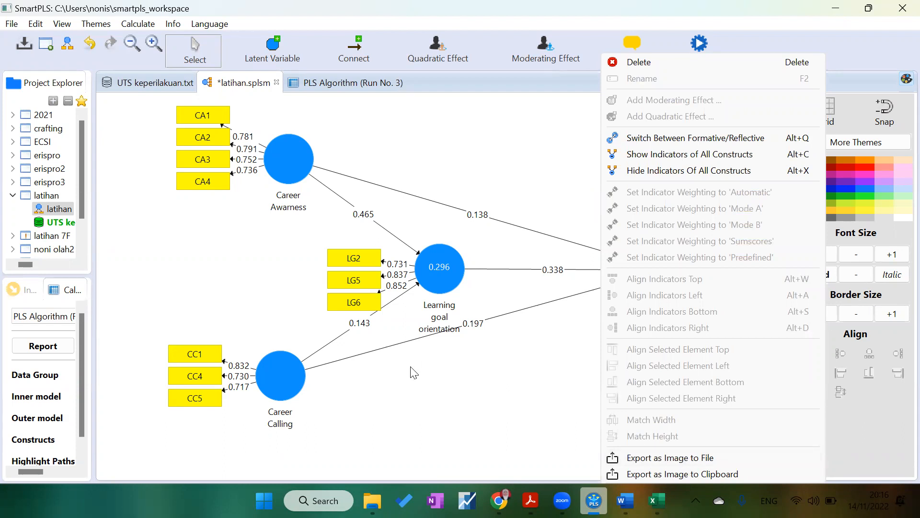
{"action": "left_click", "coordinate": [500, 395]}
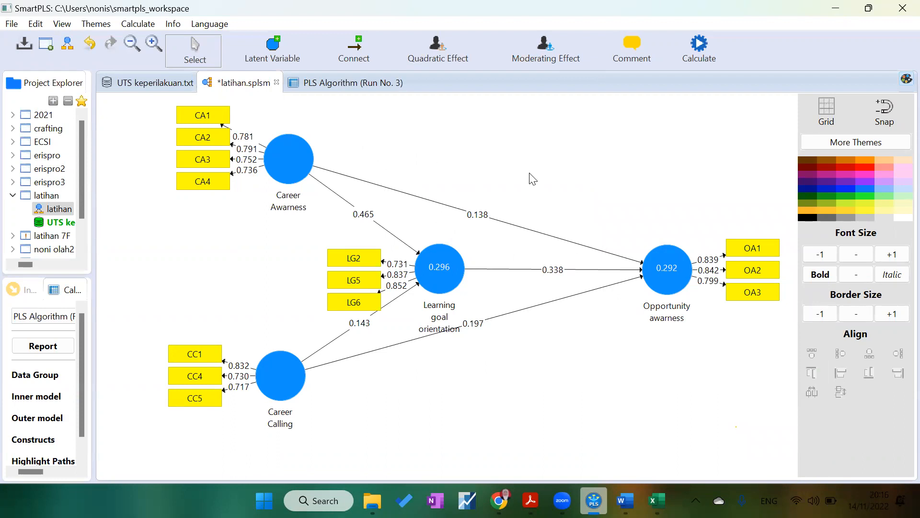
{"action": "left_click", "coordinate": [683, 56]}
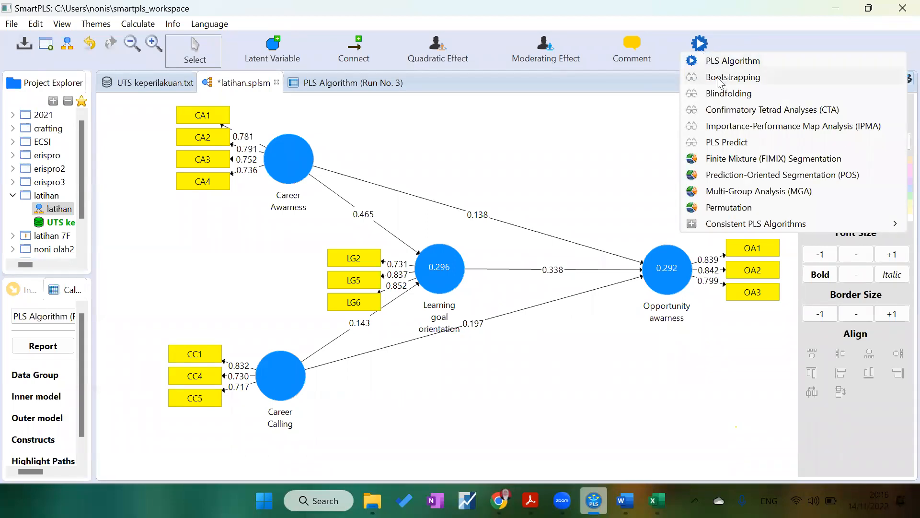
{"action": "left_click", "coordinate": [574, 119]}
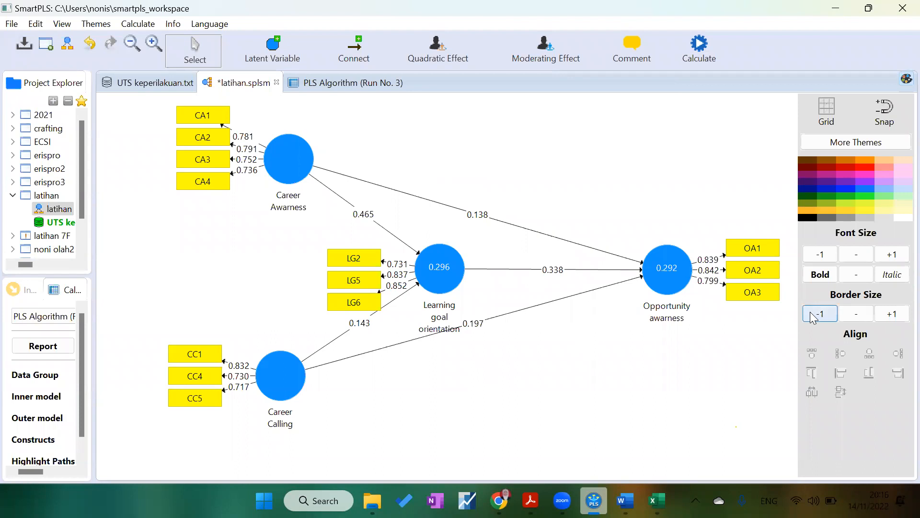
{"action": "left_click", "coordinate": [700, 45]}
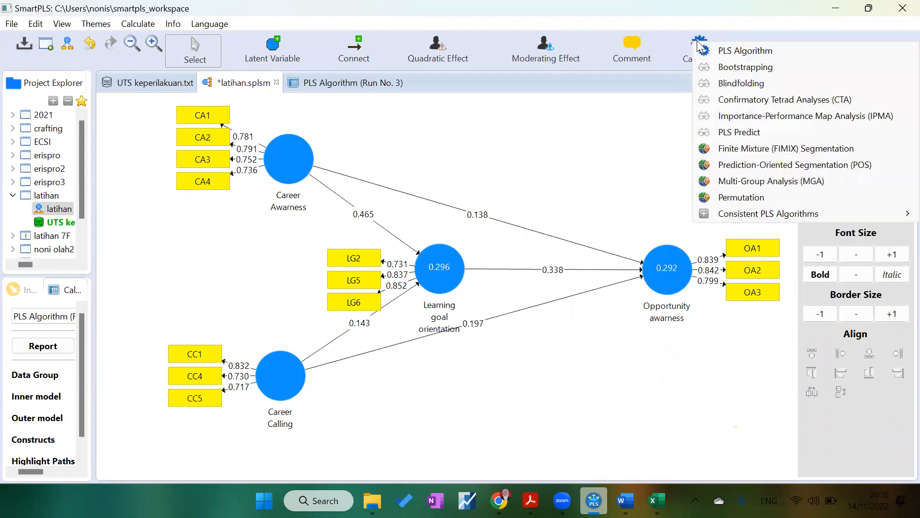
{"action": "left_click", "coordinate": [717, 69]}
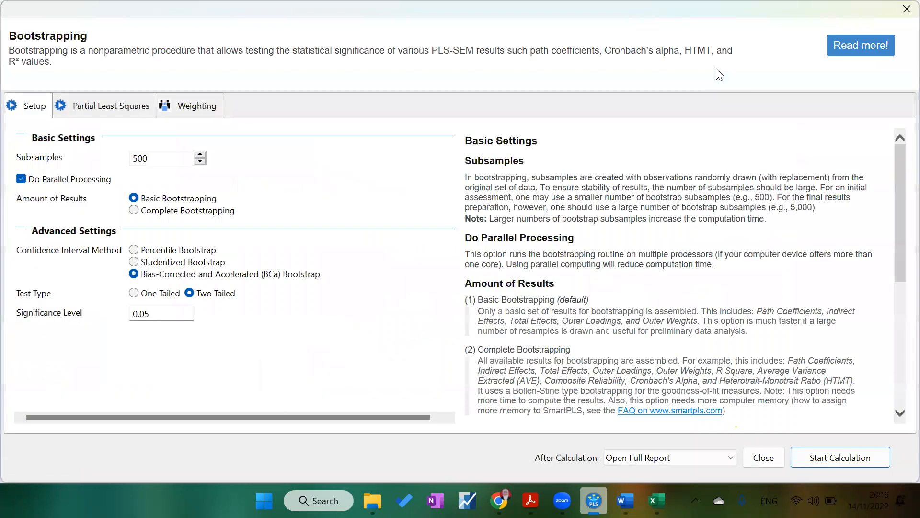
{"action": "left_click", "coordinate": [819, 458]}
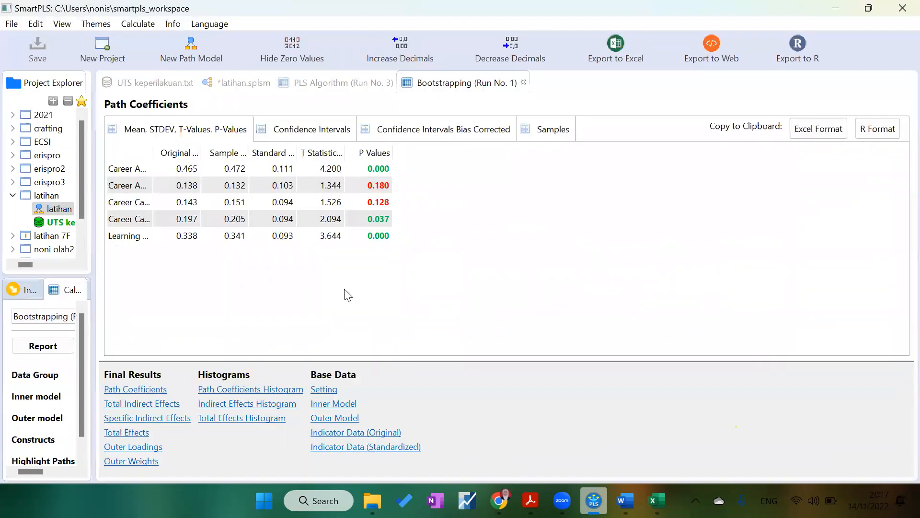
Step: Widen the bootstrapping path coefficients table to read the full paths and p-values, then switch to the Word notes
{"action": "left_click_drag", "start_coordinate": [153, 152], "coordinate": [321, 174]}
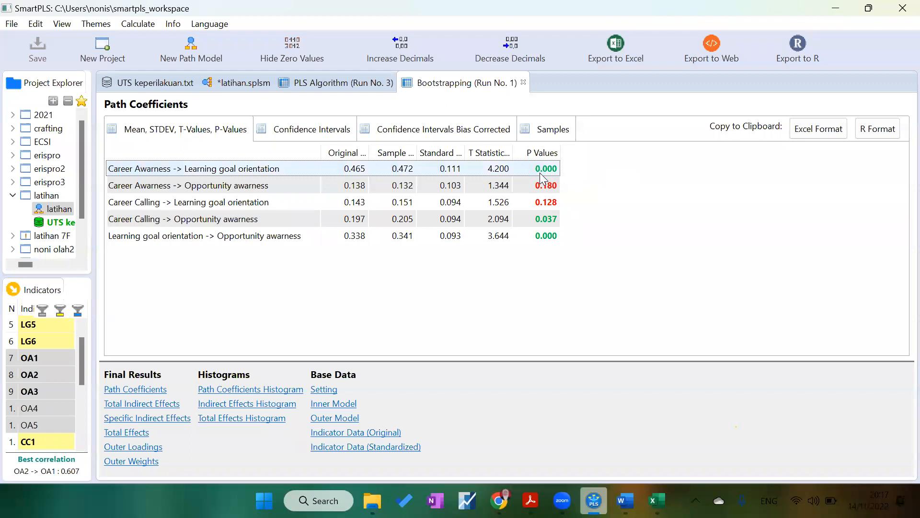
{"action": "left_click", "coordinate": [626, 501]}
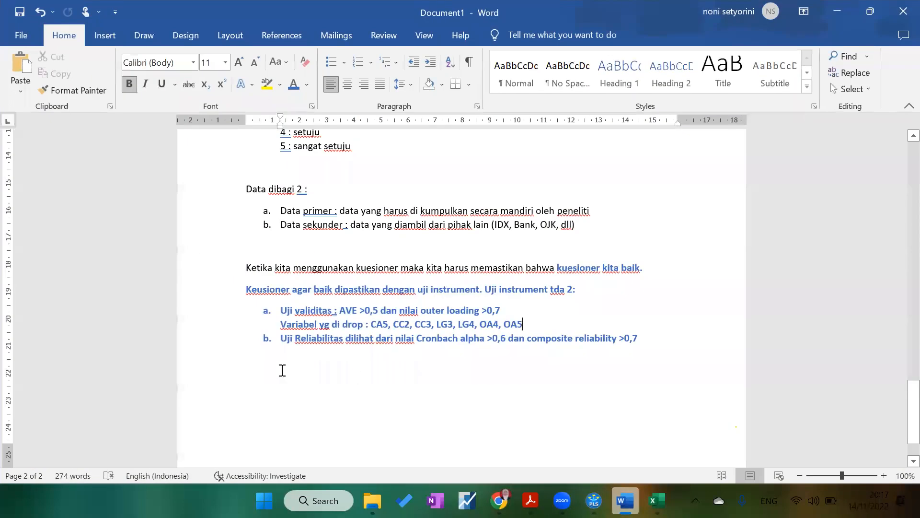
Step: Add a new line below the reliability criterion reading 'Tahapan setelah pengujian instrument => uji hipotesis'
{"action": "left_click", "coordinate": [266, 370]}
{"action": "left_click", "coordinate": [661, 341]}
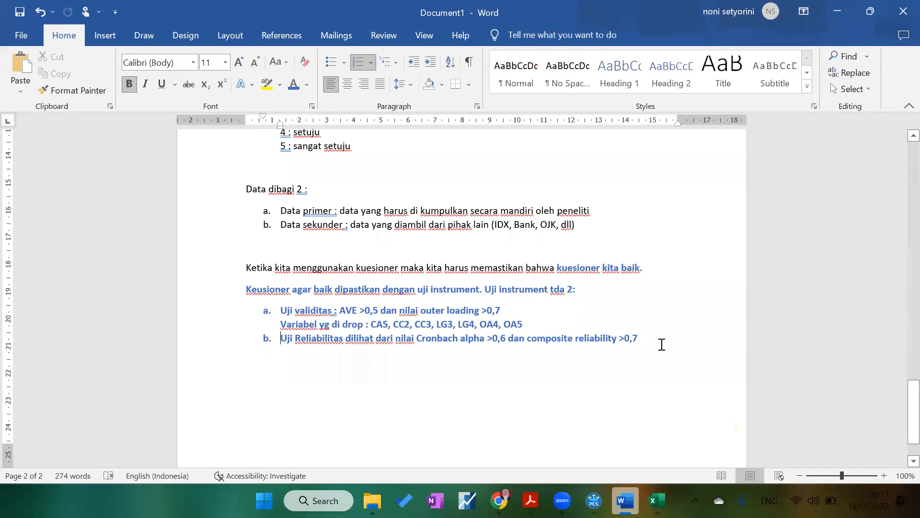
{"action": "key", "text": "Return"}
{"action": "type", "text": "Tahapan s"}
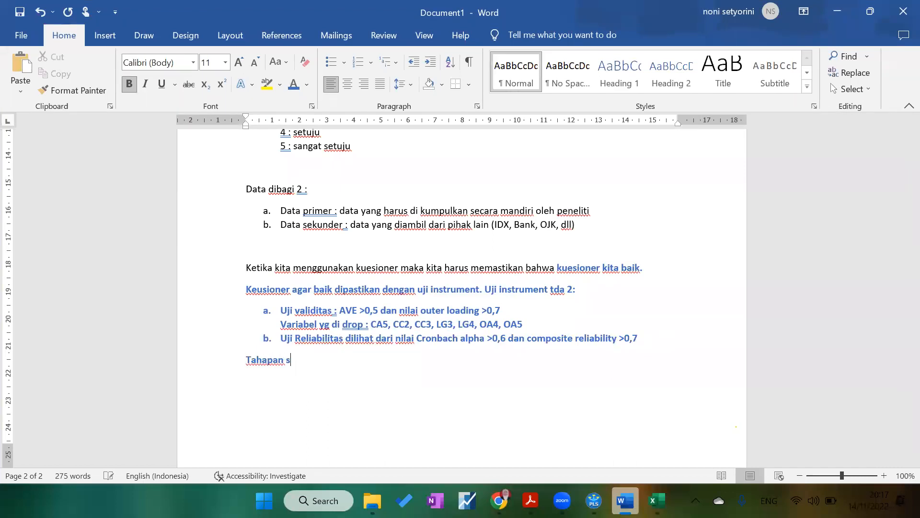
{"action": "type", "text": "etelah pengujian i"}
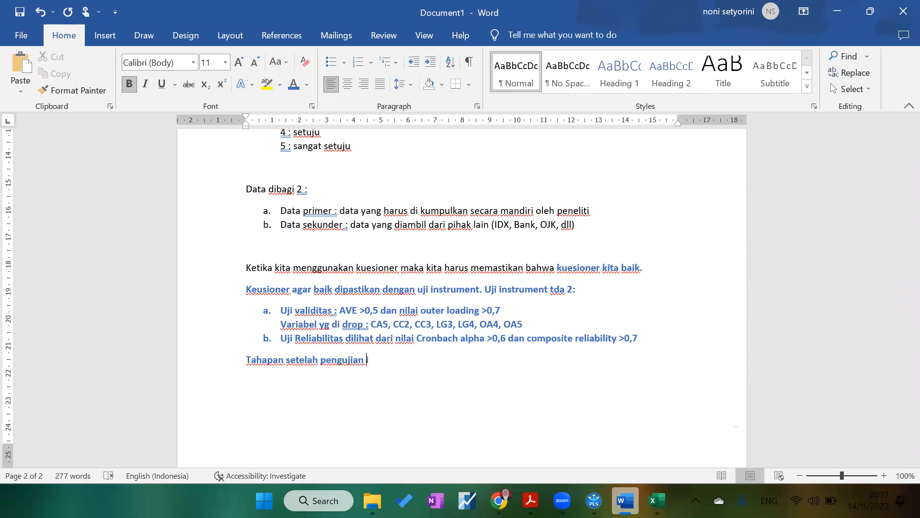
{"action": "type", "text": "nstrumen"}
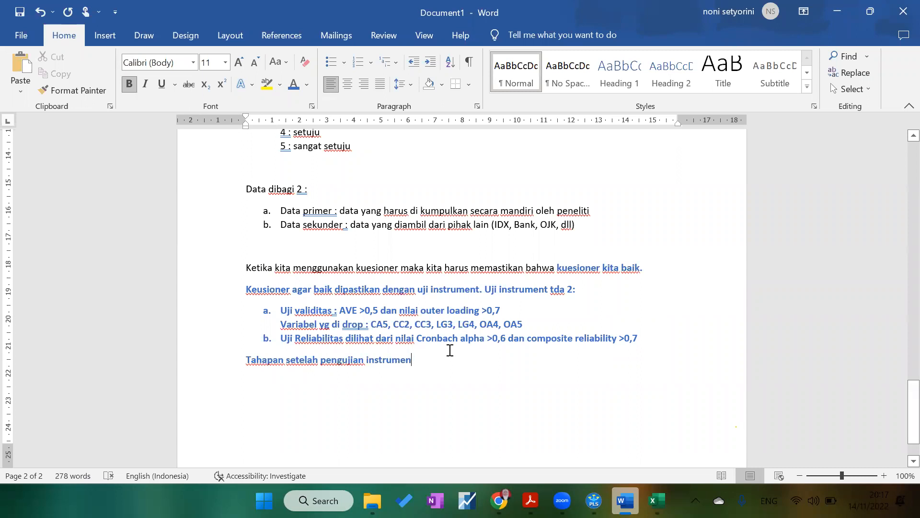
{"action": "type", "text": "t"}
{"action": "type", "text": "=> uji hipotesis"}
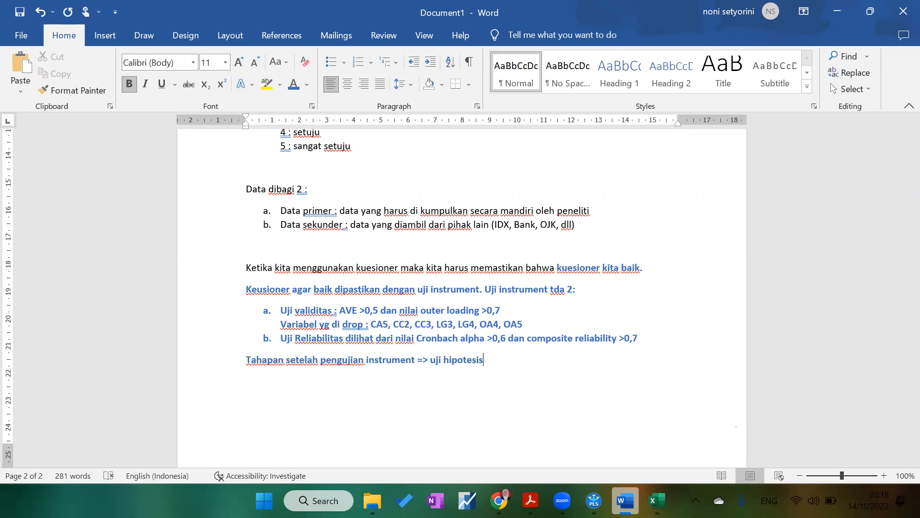
Step: Start another line with 'Hipotesis diterima jika nilai signifikansi', glancing at the bootstrapping path coefficients
{"action": "key", "text": "Return"}
{"action": "left_click", "coordinate": [593, 501]}
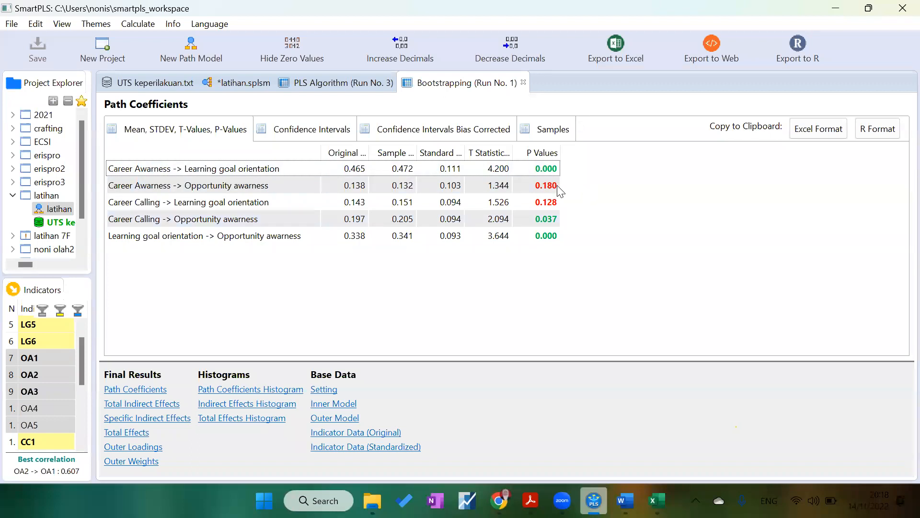
{"action": "left_click", "coordinate": [626, 501]}
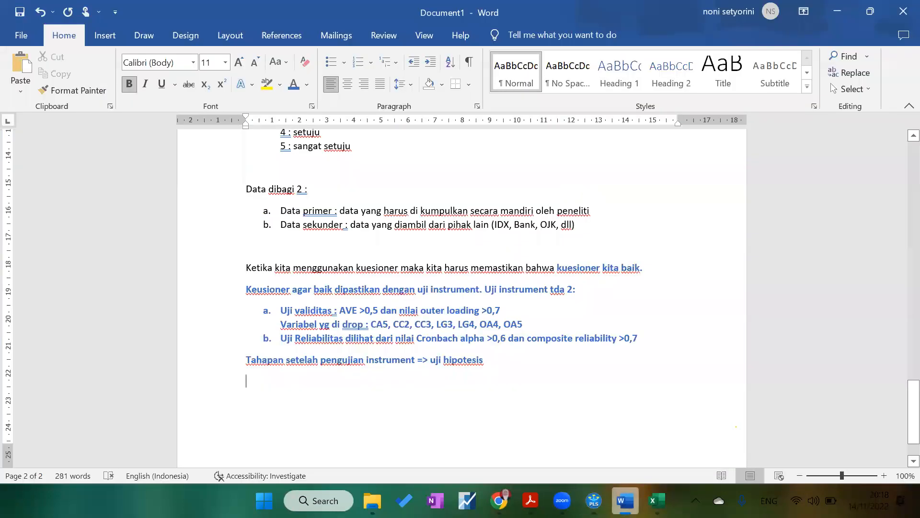
{"action": "type", "text": "Hipo"}
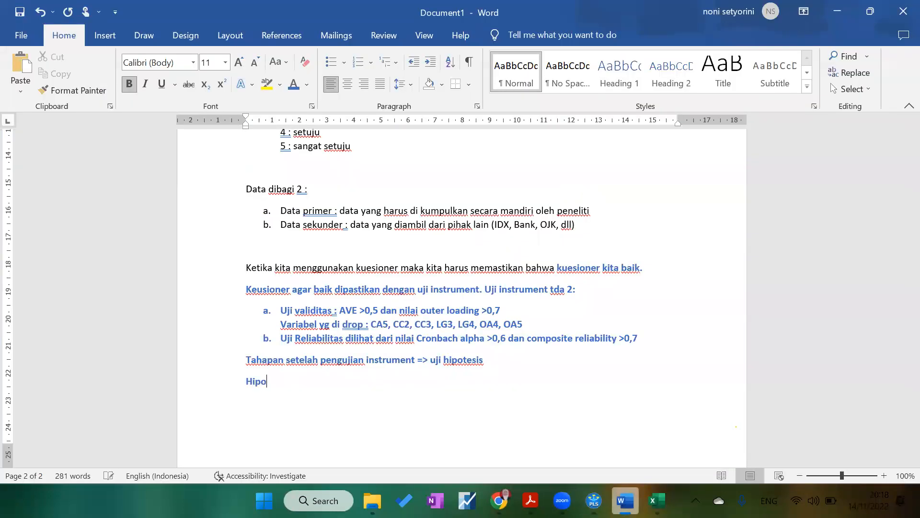
{"action": "type", "text": "tesis diterima "}
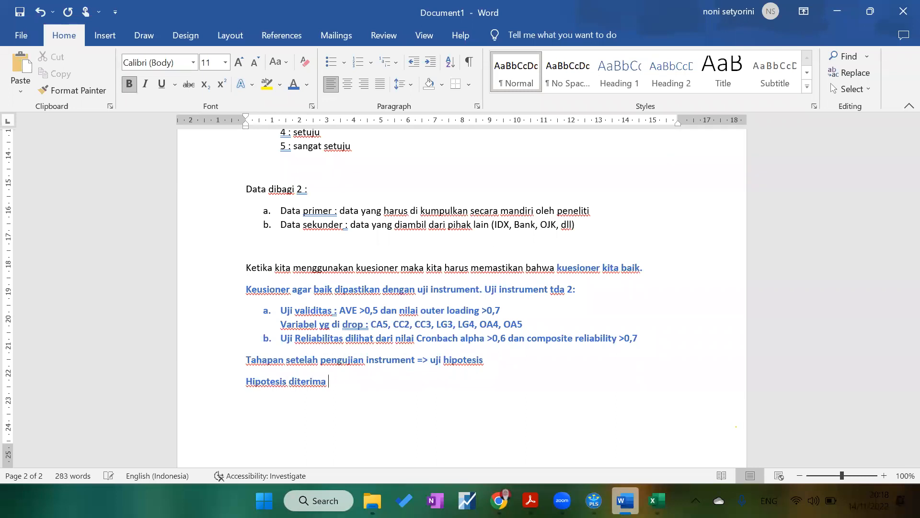
{"action": "type", "text": "jika nilais"}
{"action": "key", "text": "BackSpace"}
{"action": "type", "text": "signifikansi"}
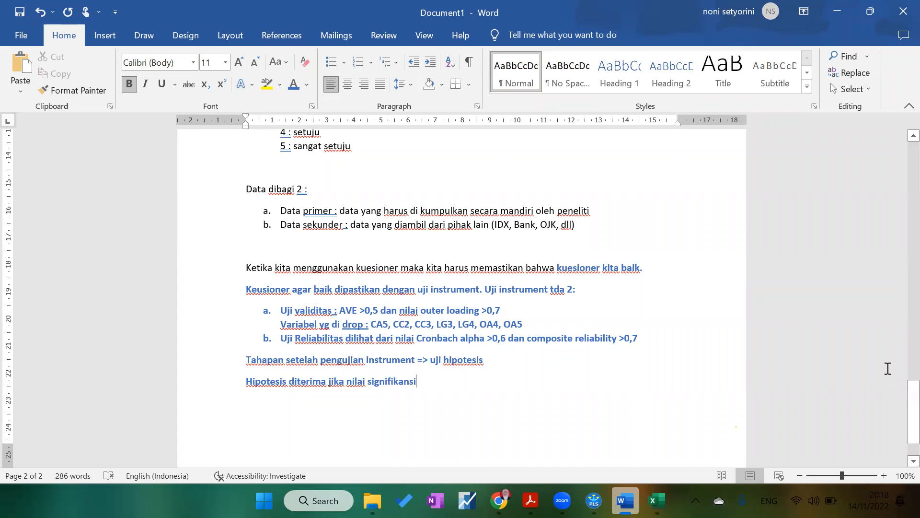
Step: Complete the line with 'dilihat dari p value < 0,05' and return to the bootstrapping path coefficients table
{"action": "left_click_drag", "start_coordinate": [909, 393], "coordinate": [909, 243]}
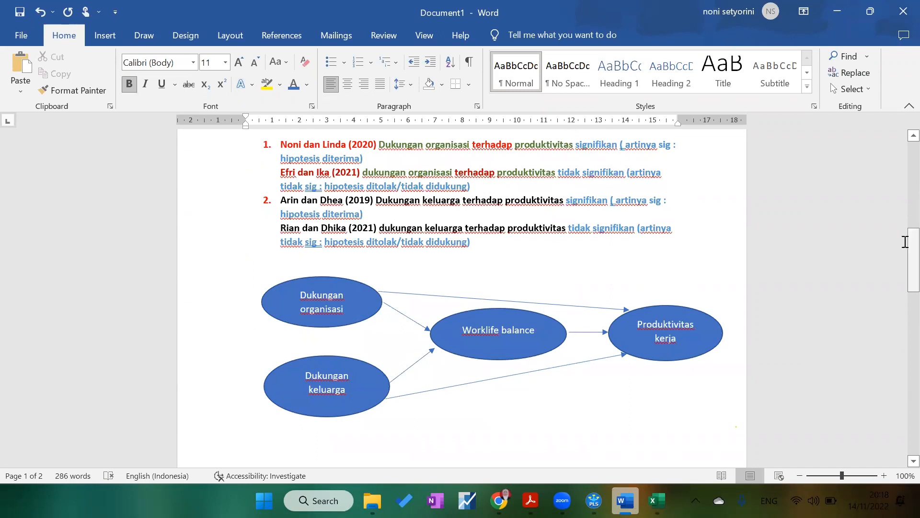
{"action": "left_click_drag", "start_coordinate": [914, 243], "coordinate": [901, 426]}
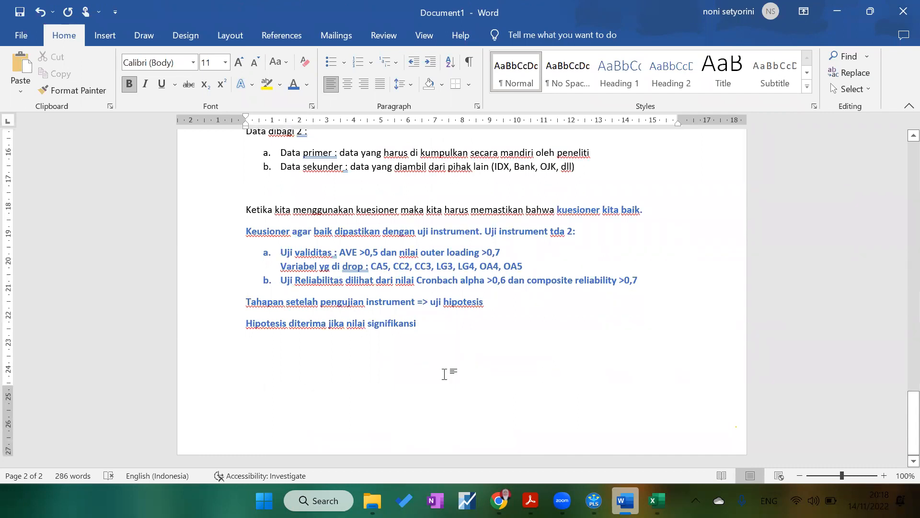
{"action": "key", "text": "alt+Tab"}
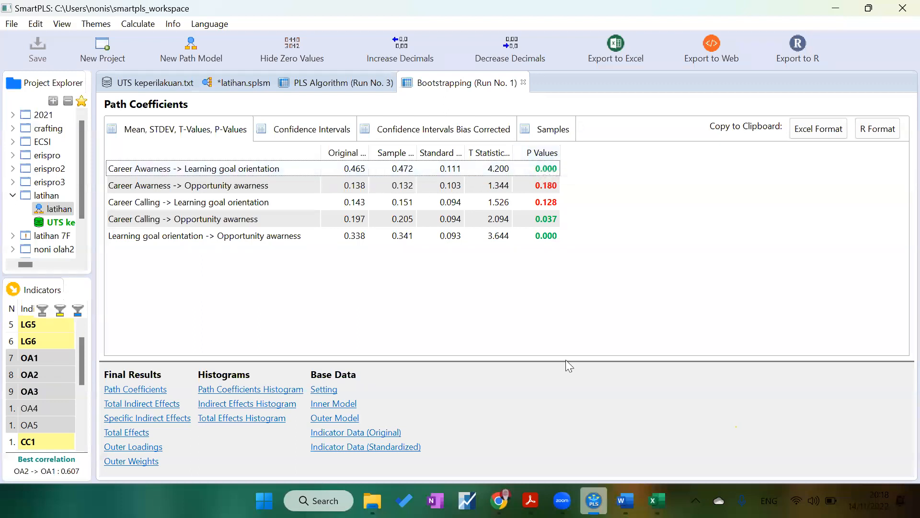
{"action": "left_click", "coordinate": [626, 501]}
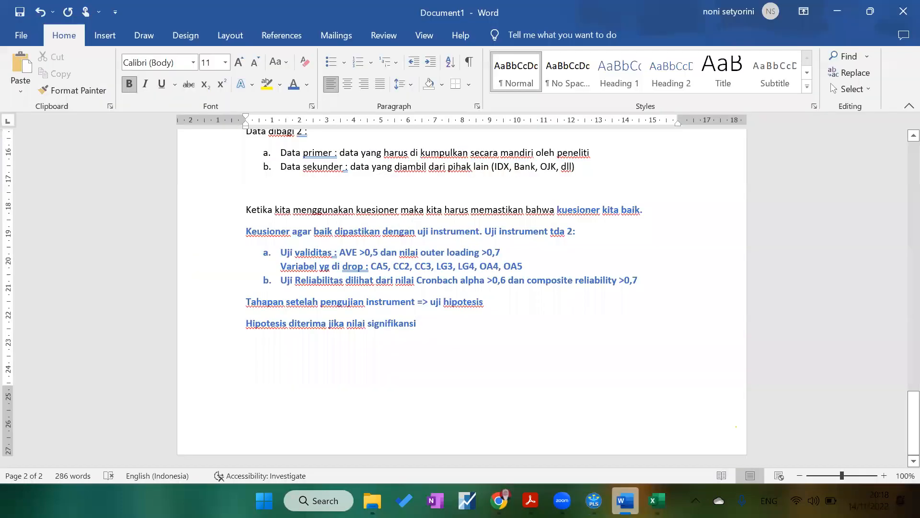
{"action": "type", "text": "dilihat dari p value"}
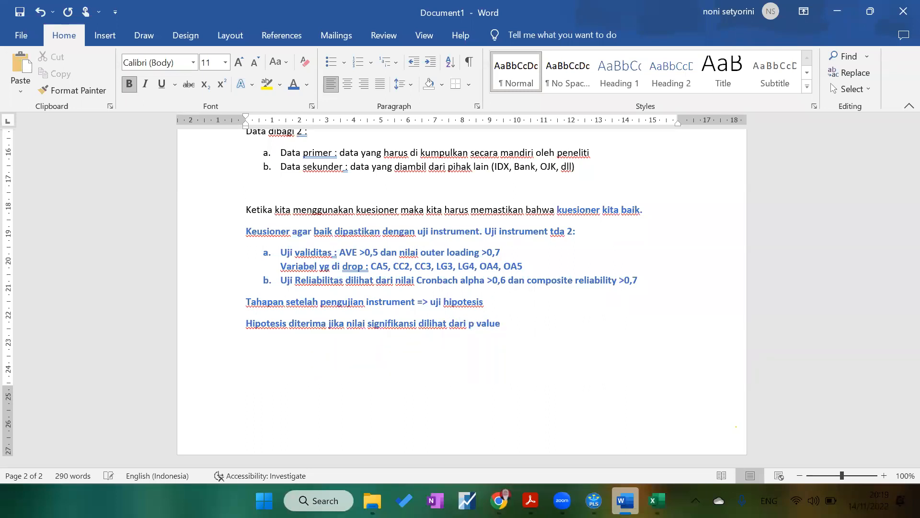
{"action": "type", "text": " < 0,05"}
{"action": "left_click", "coordinate": [594, 500]}
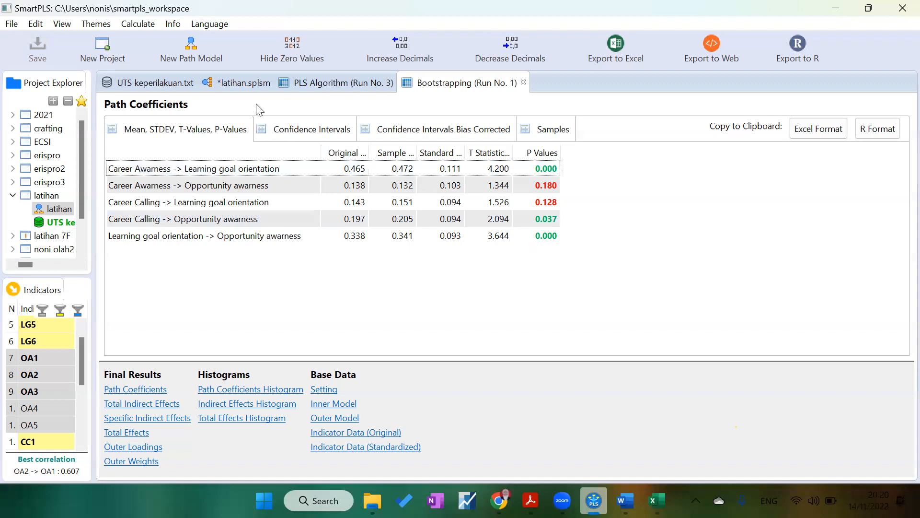
Step: Switch between the path model diagram and bootstrapping results, widening the Original Sample column of the path coefficients table
{"action": "left_click", "coordinate": [247, 84]}
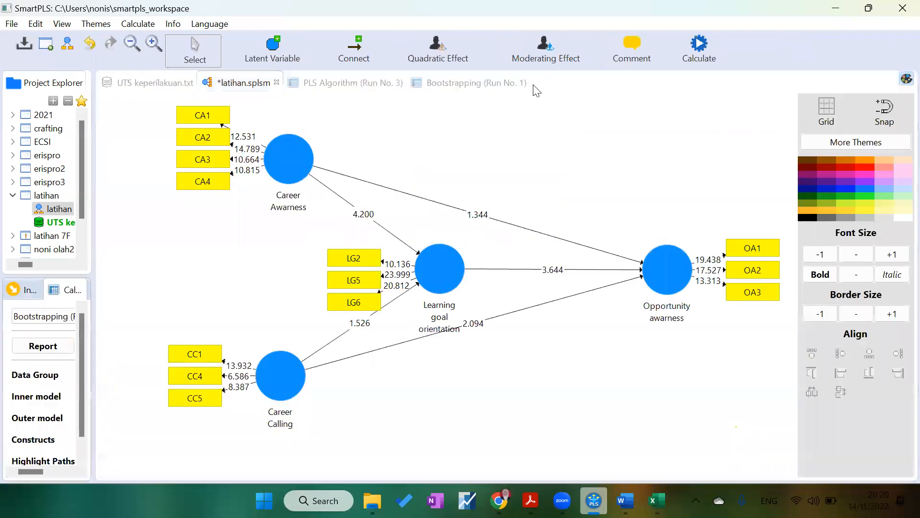
{"action": "left_click", "coordinate": [464, 84]}
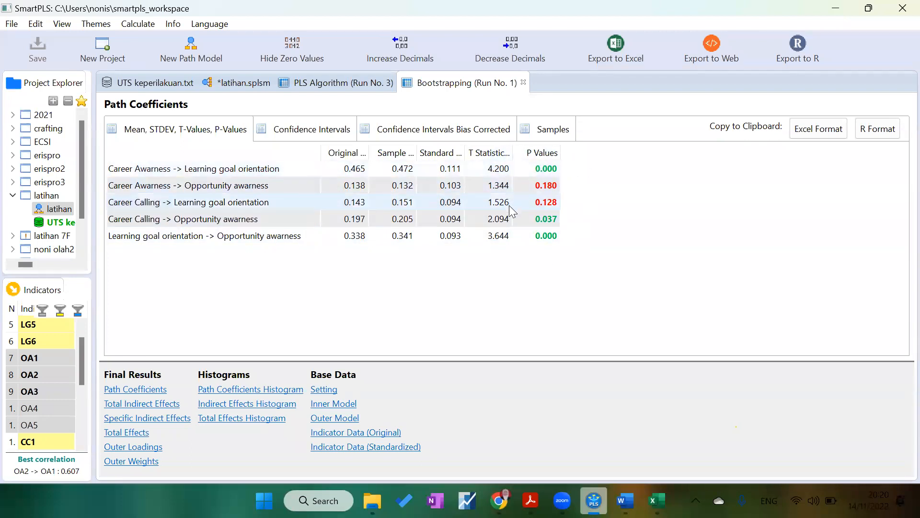
{"action": "left_click", "coordinate": [309, 186]}
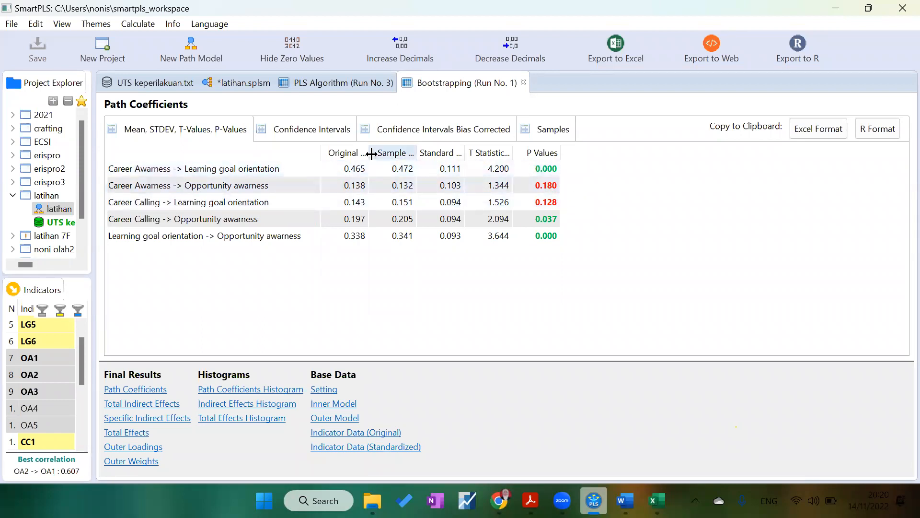
{"action": "left_click_drag", "start_coordinate": [368, 153], "coordinate": [405, 154]}
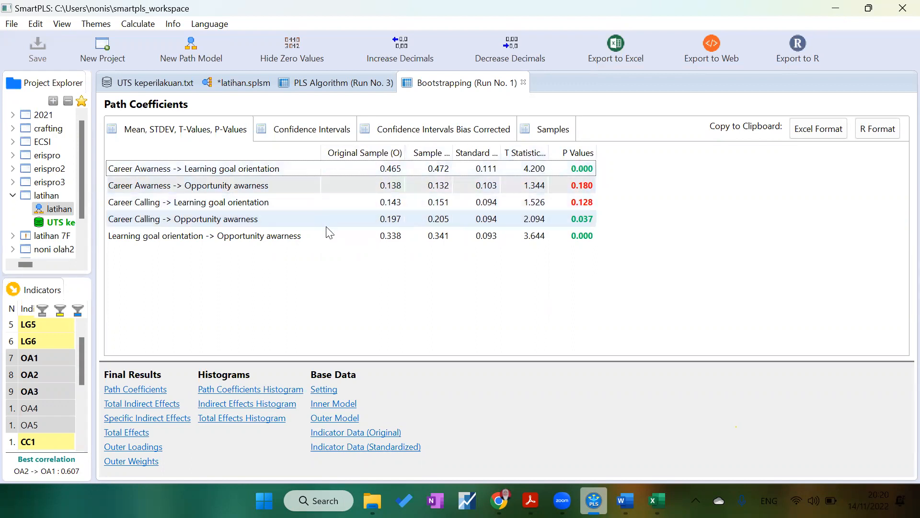
Step: Compare the bootstrapped t-values on the path diagram with the path coefficients table, briefly checking the construct reliability results
{"action": "left_click", "coordinate": [235, 81]}
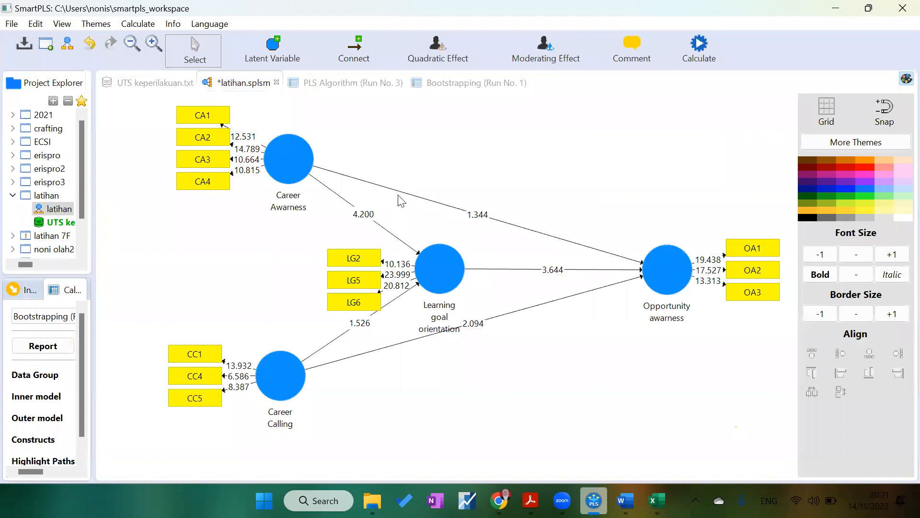
{"action": "left_click", "coordinate": [468, 80]}
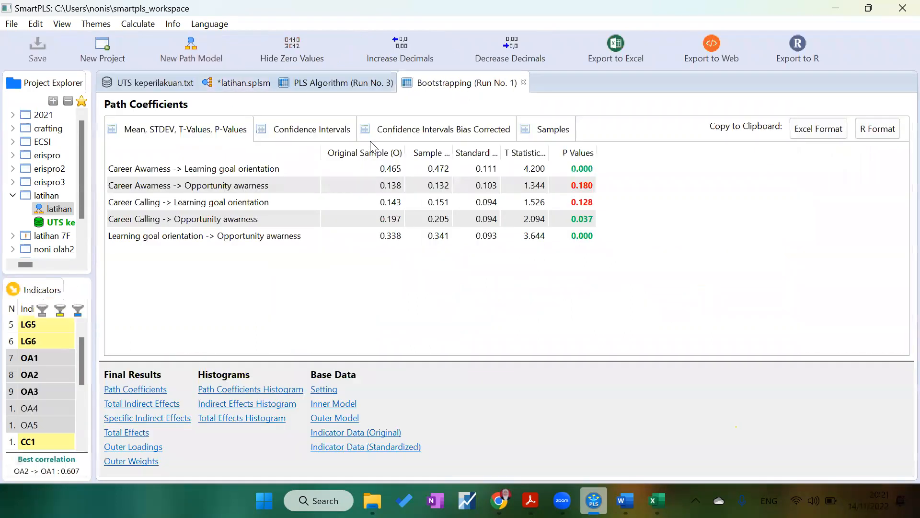
{"action": "left_click", "coordinate": [218, 90]}
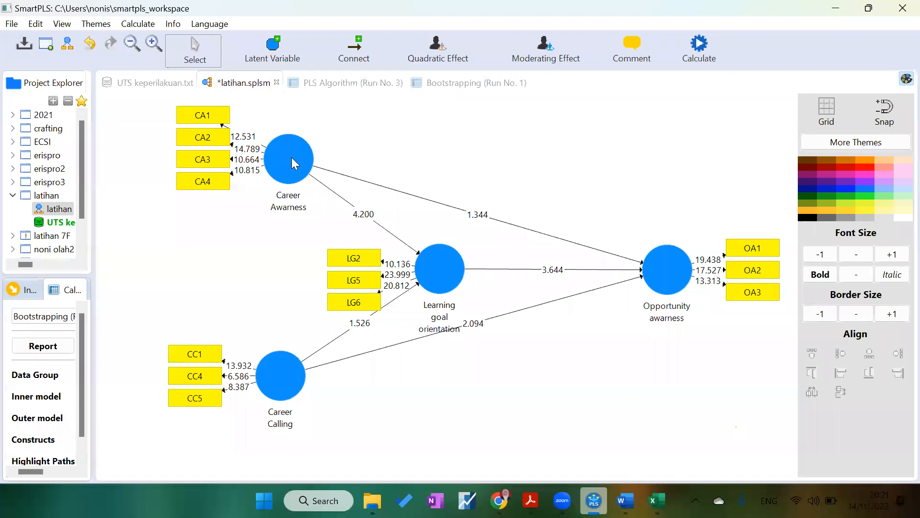
{"action": "left_click", "coordinate": [438, 84]}
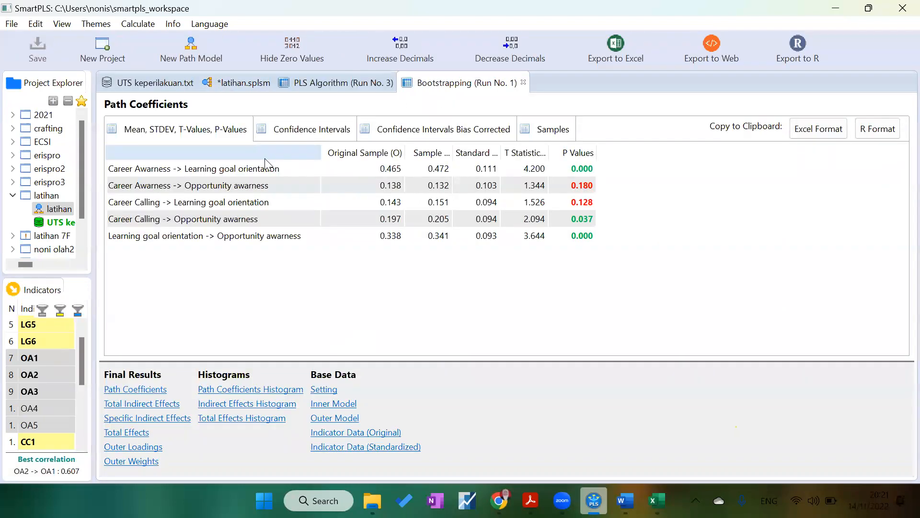
{"action": "left_click", "coordinate": [227, 91]}
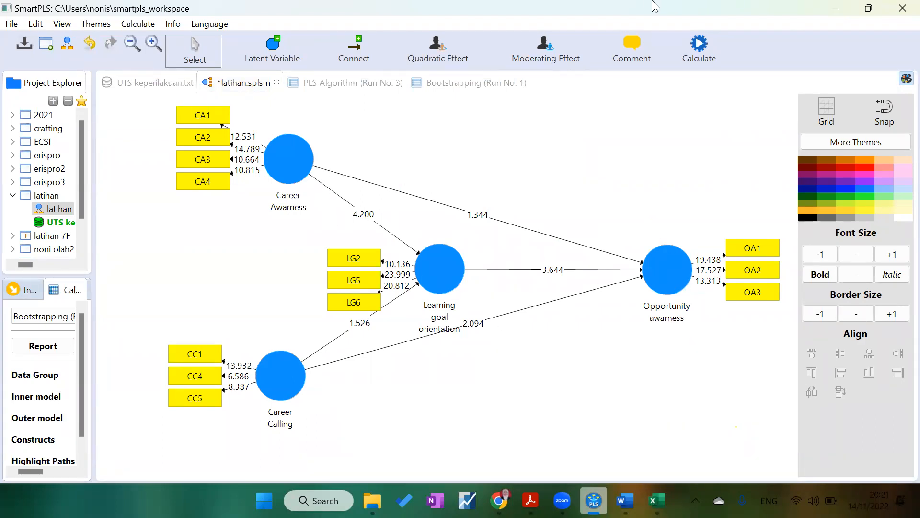
{"action": "left_click", "coordinate": [447, 85]}
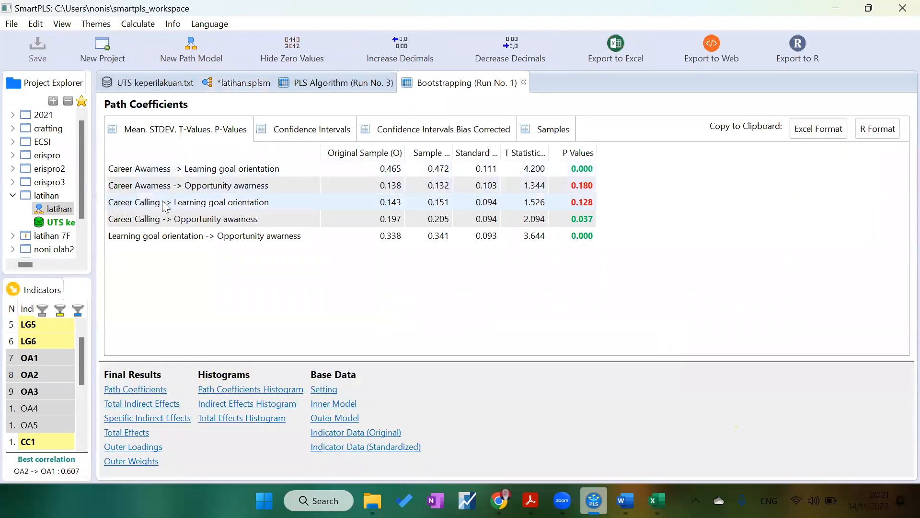
{"action": "left_click", "coordinate": [315, 83]}
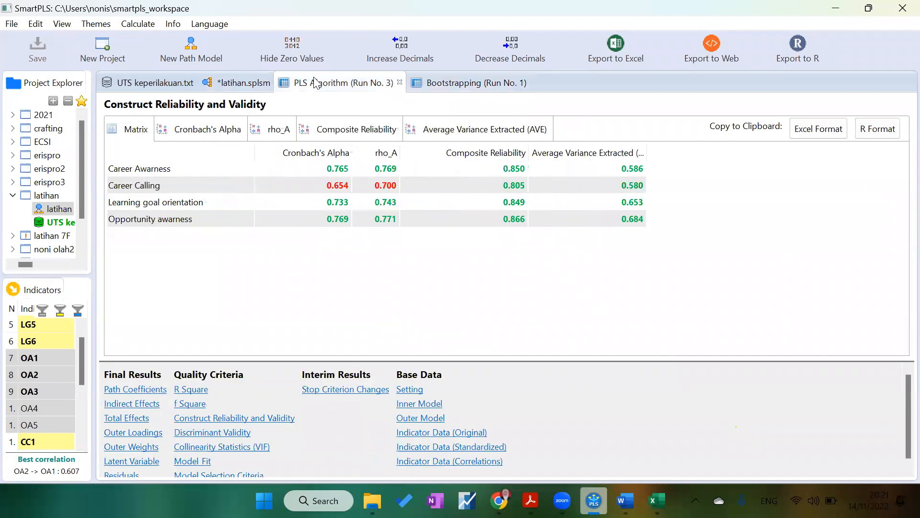
{"action": "left_click", "coordinate": [254, 89]}
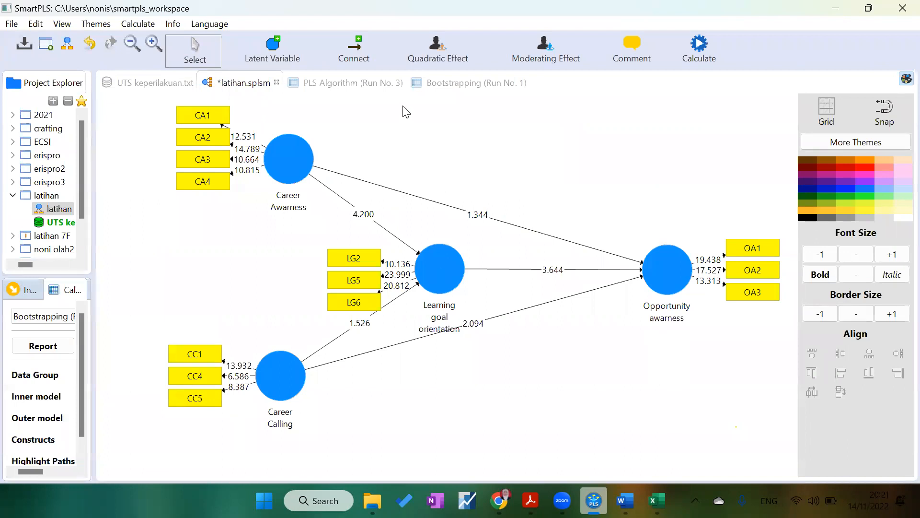
{"action": "left_click", "coordinate": [444, 90]}
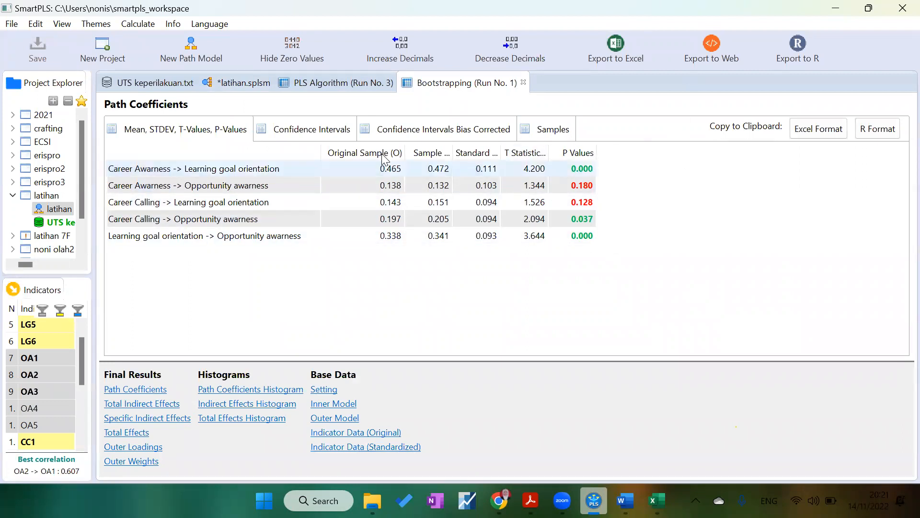
{"action": "left_click", "coordinate": [392, 168]}
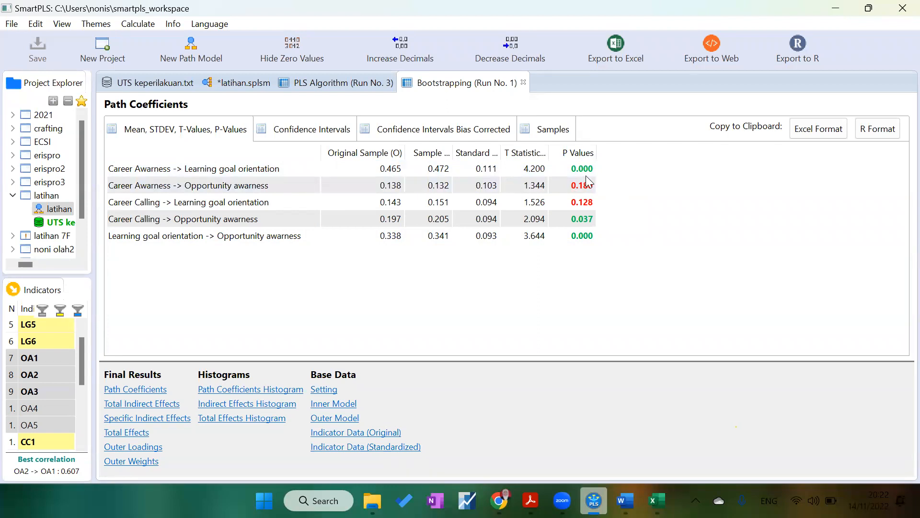
Step: Review the path coefficients p-values again, glancing back at the t-values shown on the path diagram
{"action": "left_click_drag", "start_coordinate": [374, 152], "coordinate": [321, 257]}
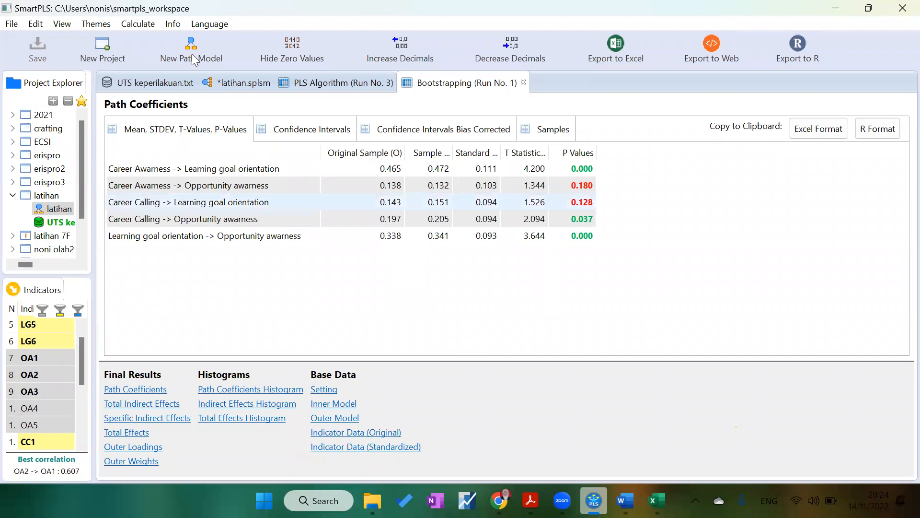
{"action": "left_click", "coordinate": [232, 84]}
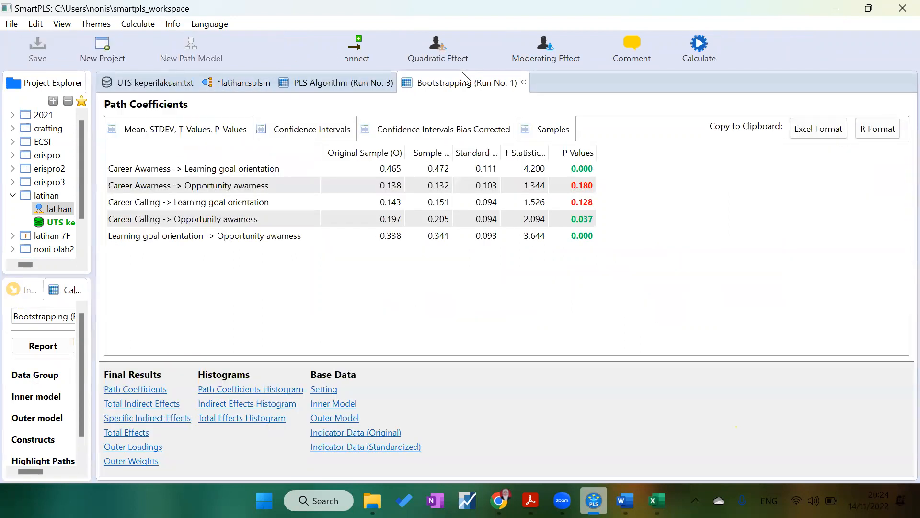
{"action": "left_click", "coordinate": [463, 77]}
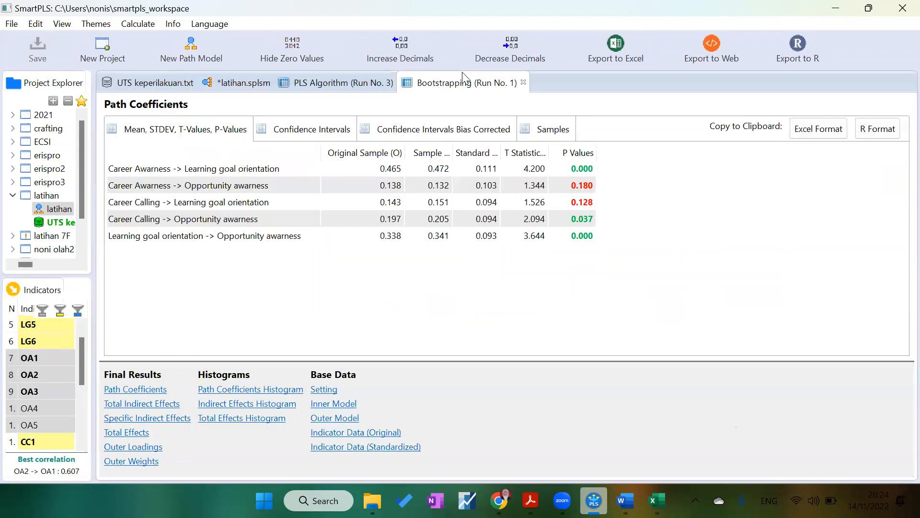